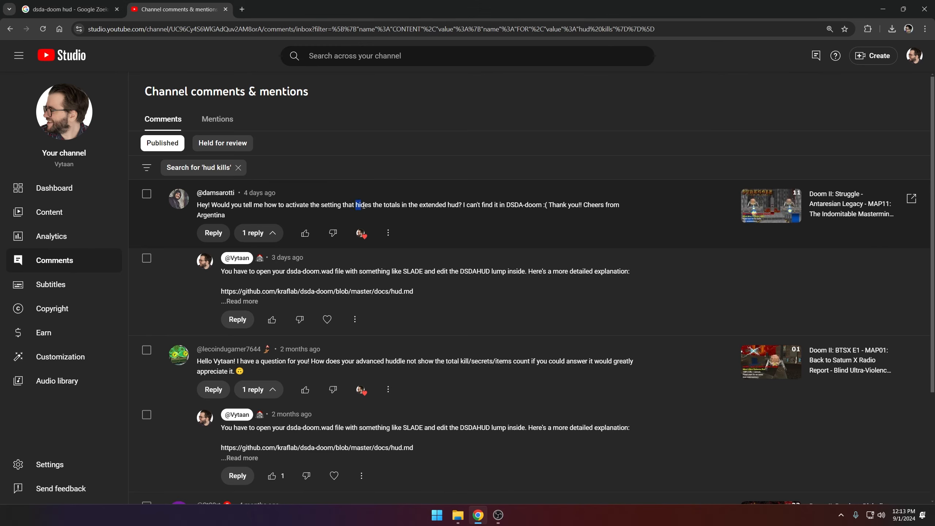
# Read the viewers' comments about hiding the HUD totals and highlight the reply about editing the DSDAHUD lump
pyautogui.click(395, 207)
pyautogui.moveTo(348, 361); pyautogui.dragTo(462, 360)
pyautogui.click(462, 361)
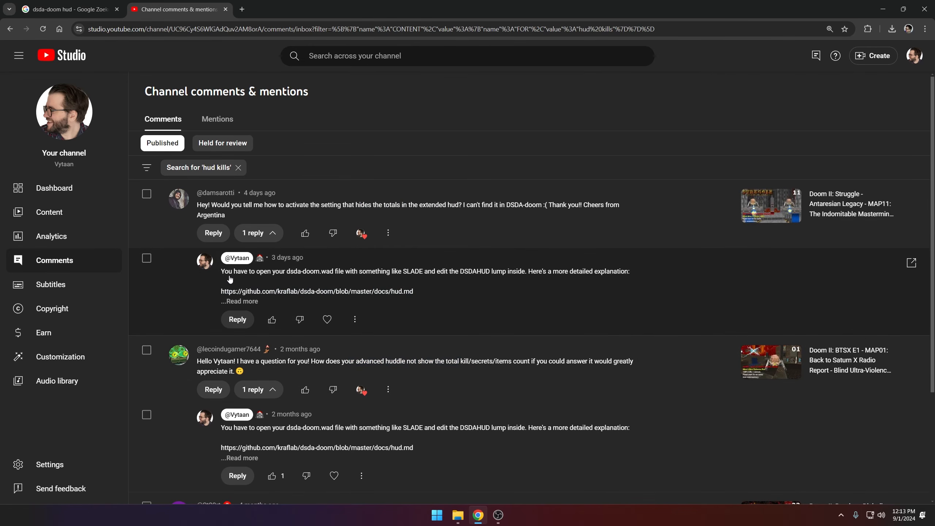
pyautogui.moveTo(222, 271); pyautogui.dragTo(631, 274)
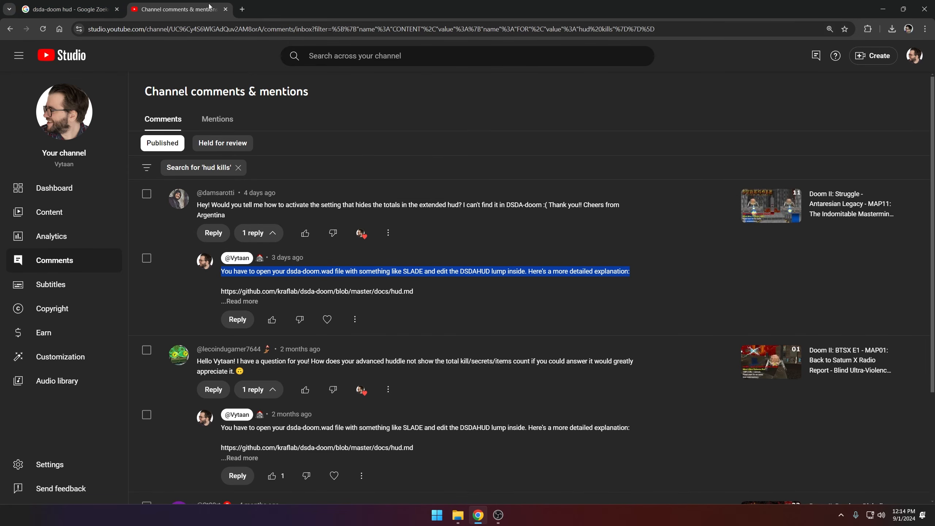
# Switch to File Explorer and go up from the batch folder to the dsda-doom-0.28.1 folder
pyautogui.click(458, 514)
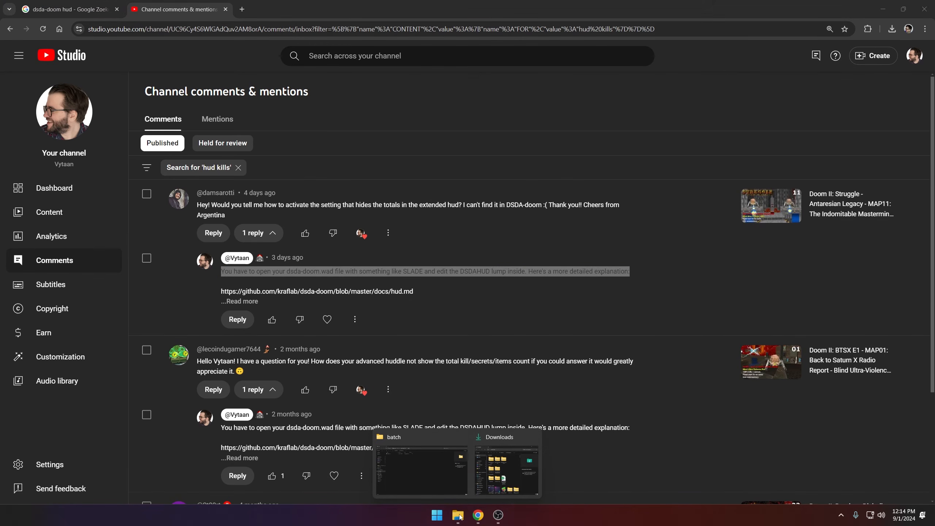
pyautogui.click(438, 472)
pyautogui.click(291, 28)
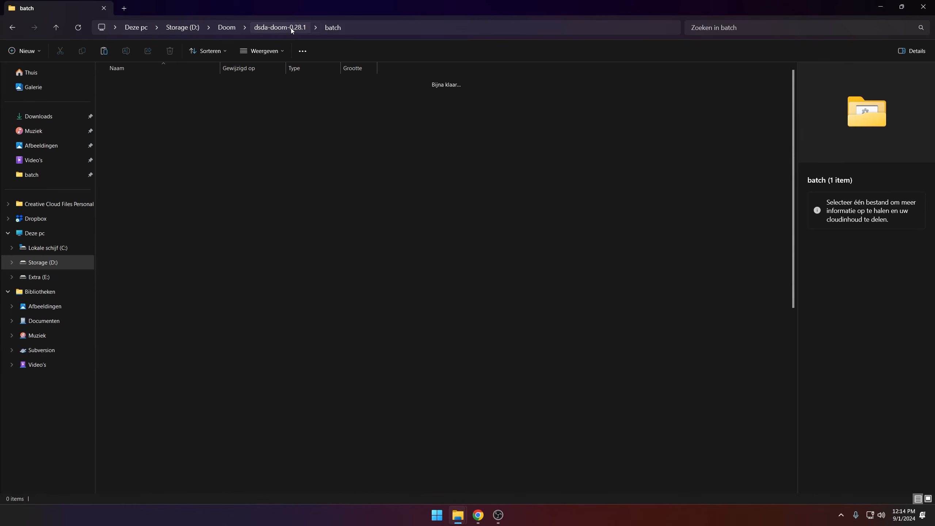
pyautogui.click(450, 196)
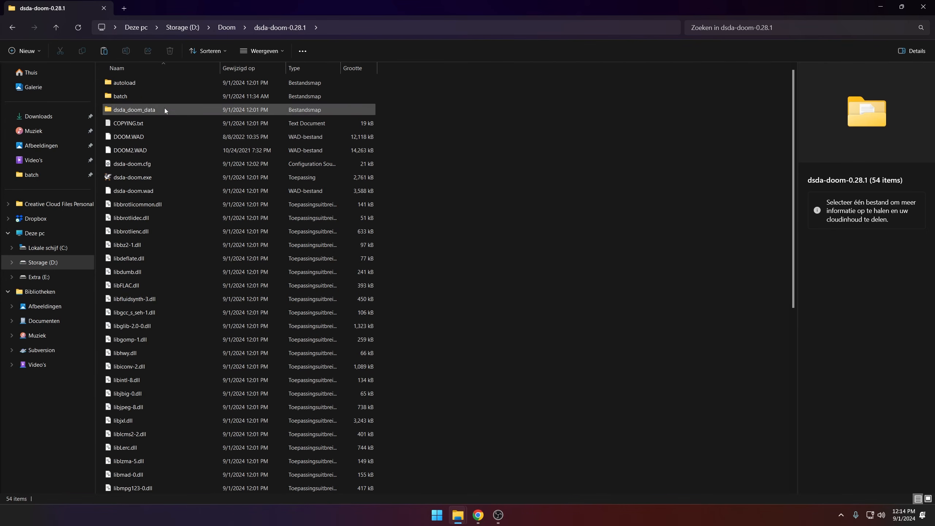
# Open the batch folder and run eviternity2.bat to launch the game
pyautogui.click(139, 98)
pyautogui.doubleClick(139, 97)
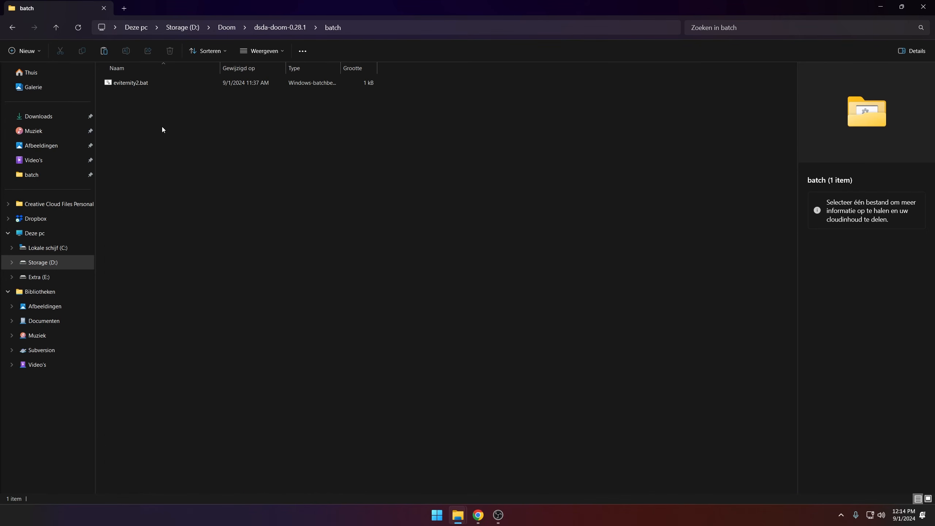
pyautogui.click(137, 85)
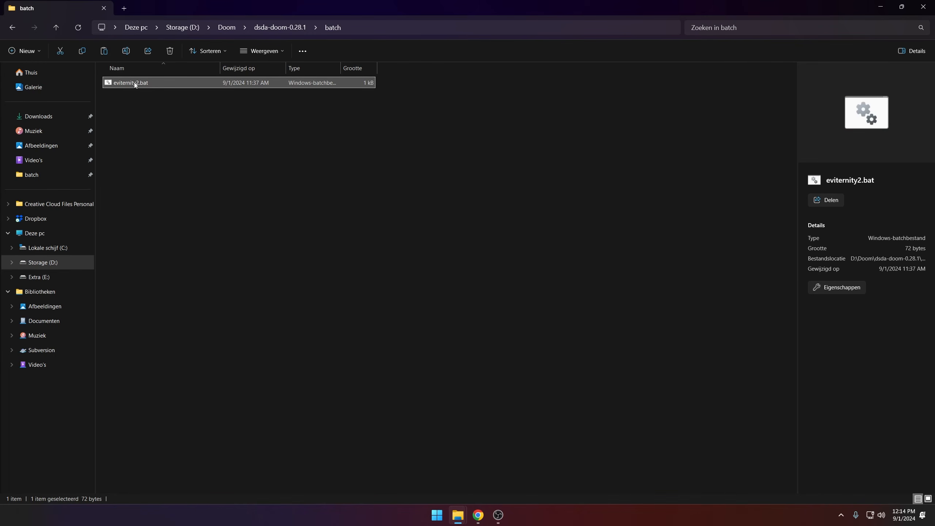
pyautogui.doubleClick(135, 85)
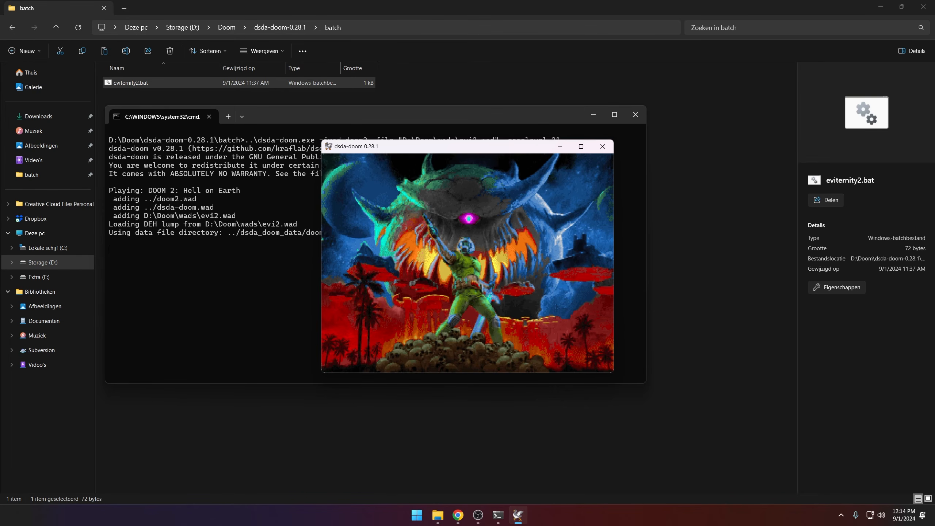
# Set the game's screen resolution to 2560x1440 in the general options and return to the main menu
pyautogui.press('Escape')
pyautogui.press('Down')
pyautogui.press('Return')
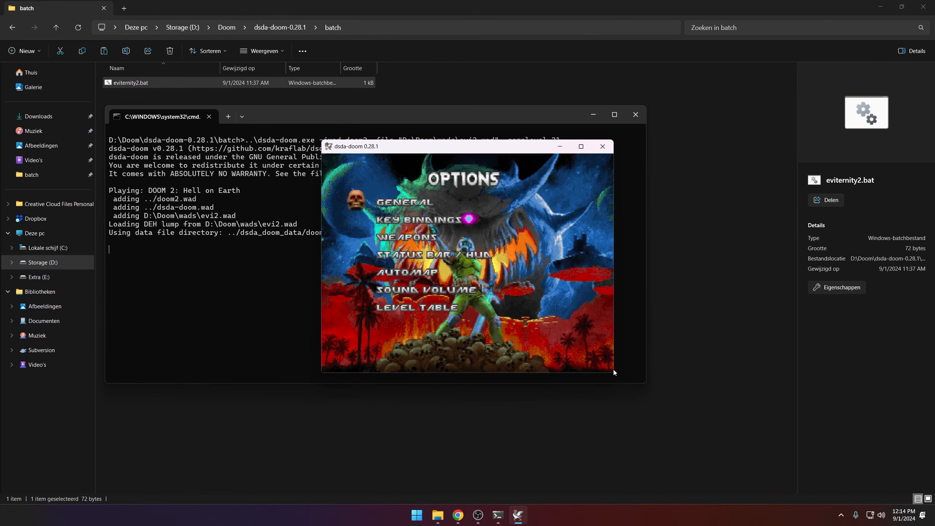
pyautogui.press('Return')
pyautogui.press('Down')
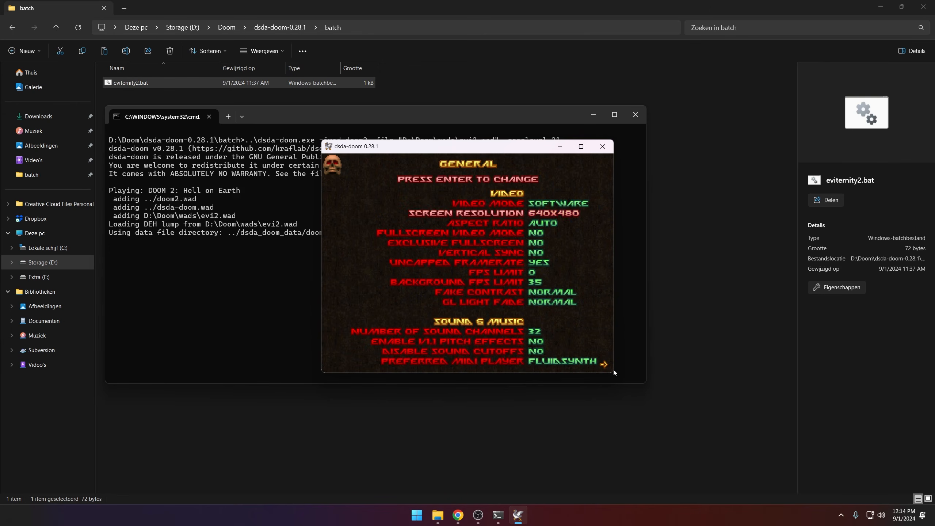
pyautogui.press('Return')
pyautogui.press('Right')
pyautogui.press('Right')
pyautogui.press('Right')
pyautogui.press('Right')
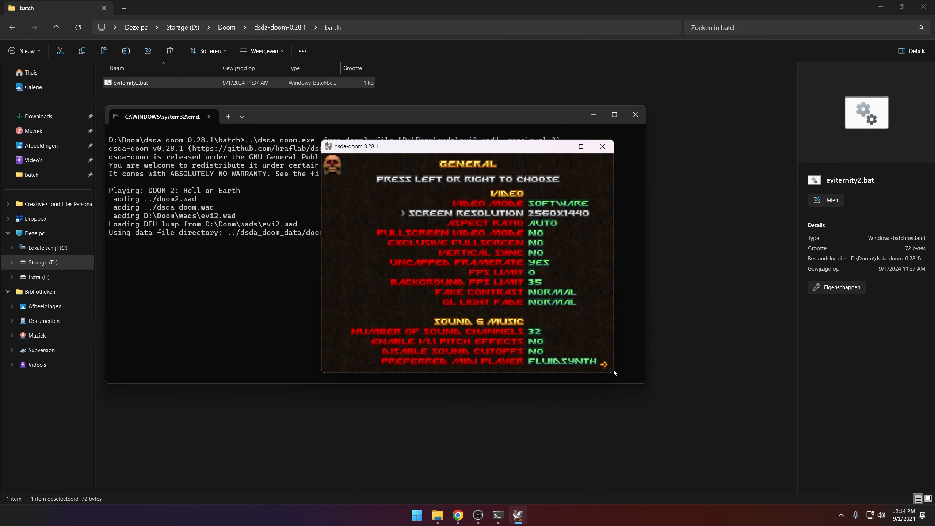
pyautogui.press('Return')
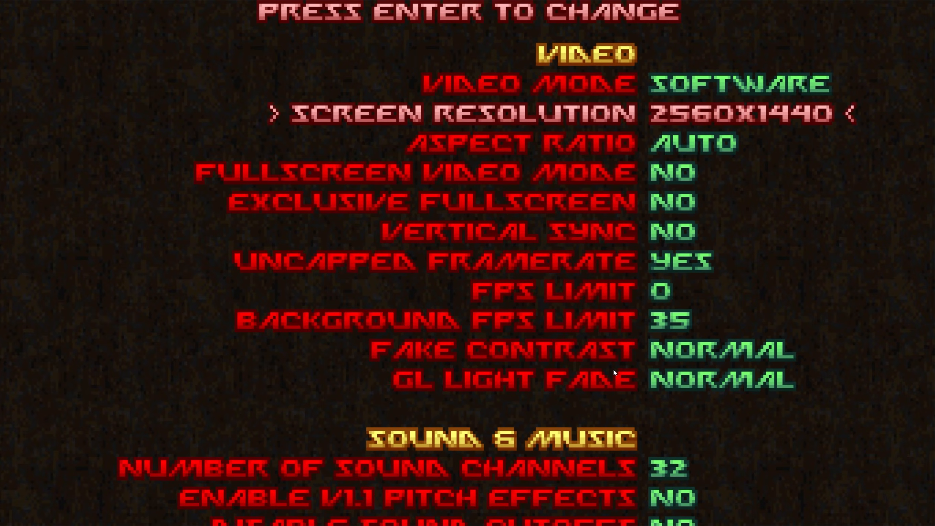
pyautogui.press('Escape')
pyautogui.press('Escape')
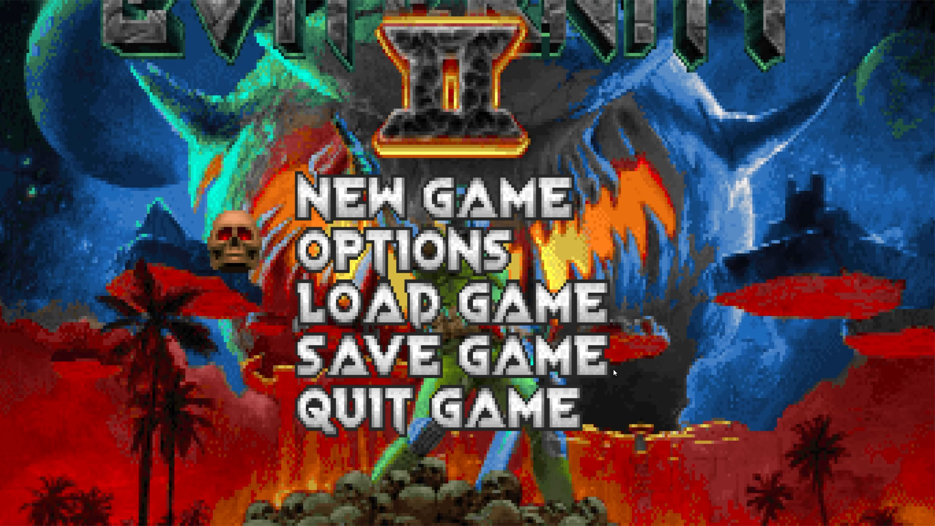
# Set the game's screen resolution to 1920x1080 in the general options and leave the settings
pyautogui.press('Return')
pyautogui.press('Return')
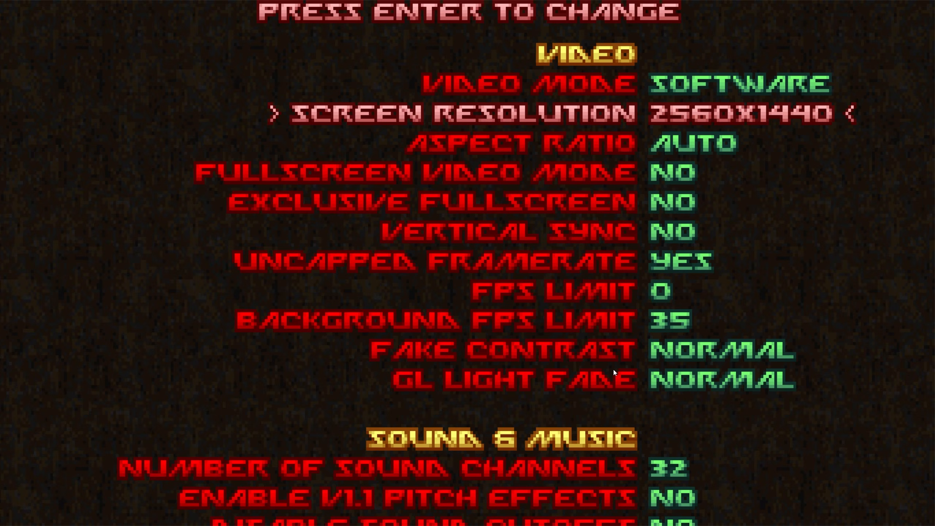
pyautogui.press('Return')
pyautogui.press('Left')
pyautogui.press('Left')
pyautogui.press('Left')
pyautogui.press('Return')
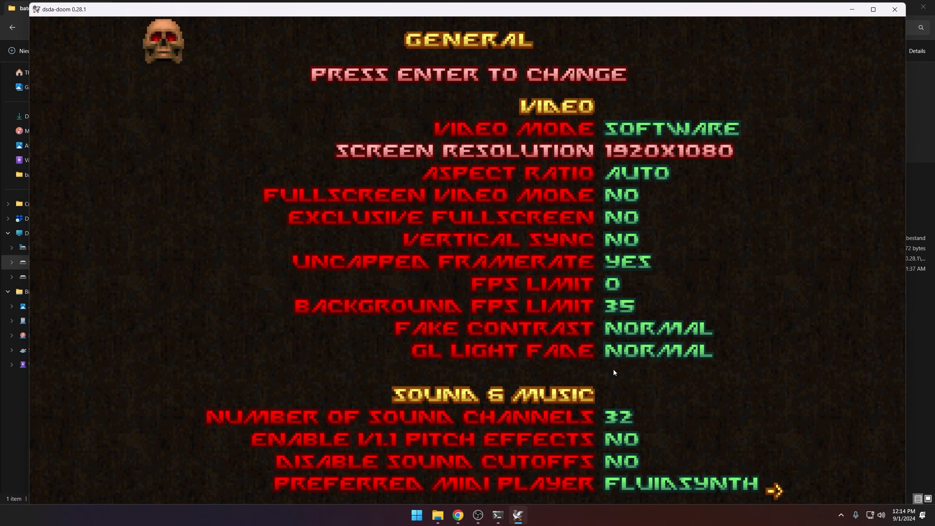
pyautogui.press('Escape')
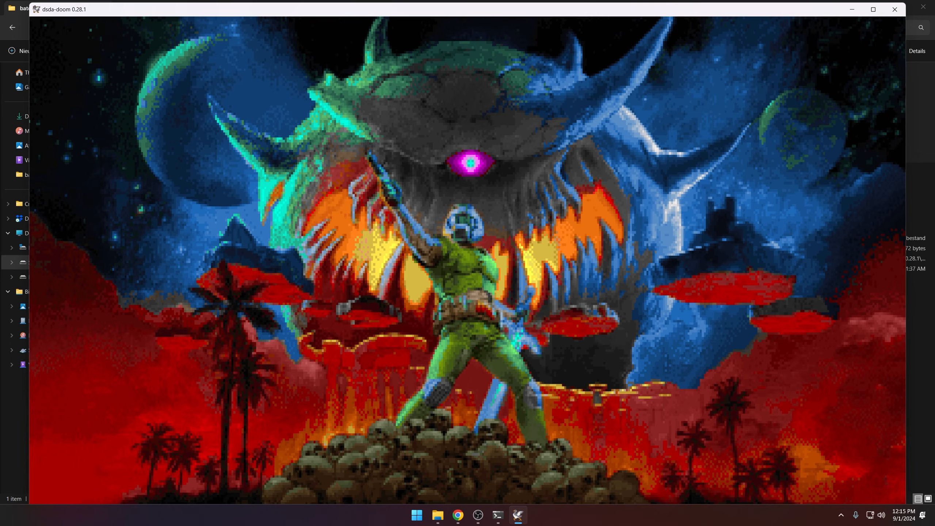
# Quit the game from its main menu and confirm the exit
pyautogui.press('Escape')
pyautogui.press('Up')
pyautogui.press('Return')
pyautogui.press('y')
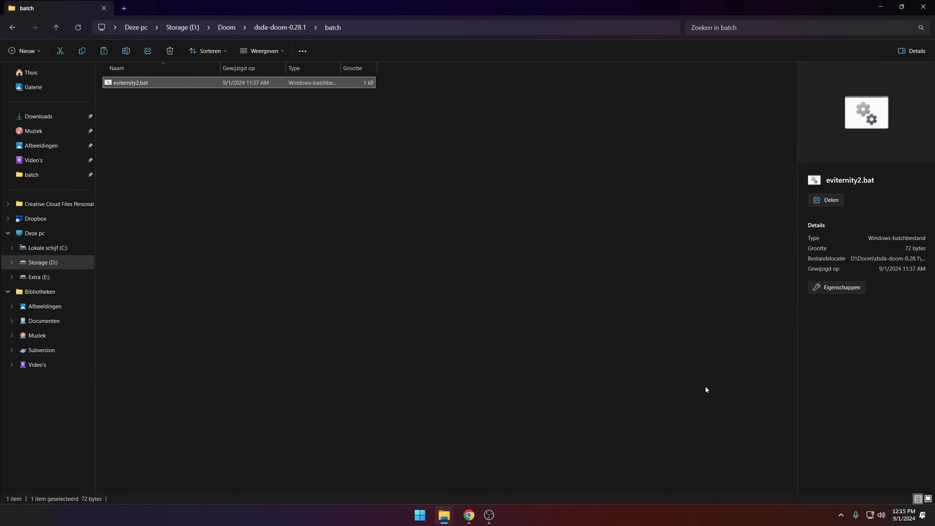
# Move the browser and folder windows out of the way and launch SLADE
pyautogui.click(477, 515)
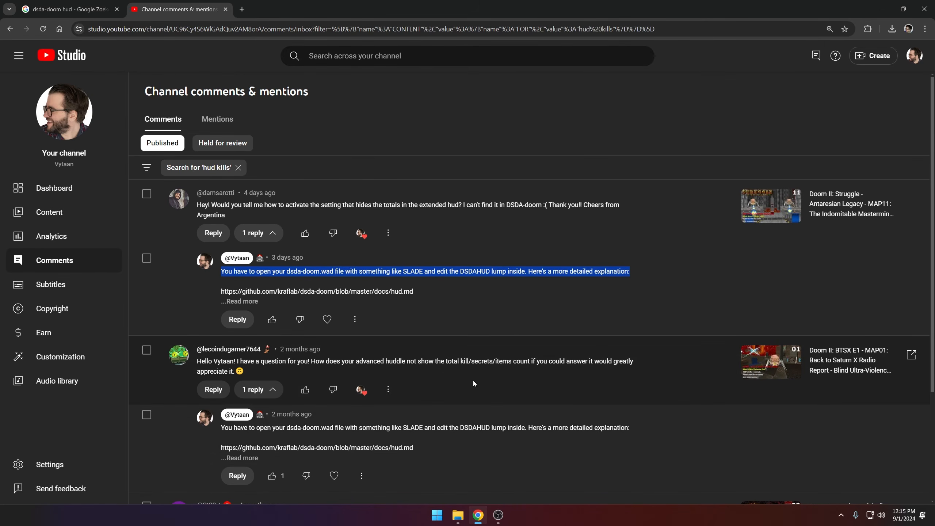
pyautogui.moveTo(458, 518)
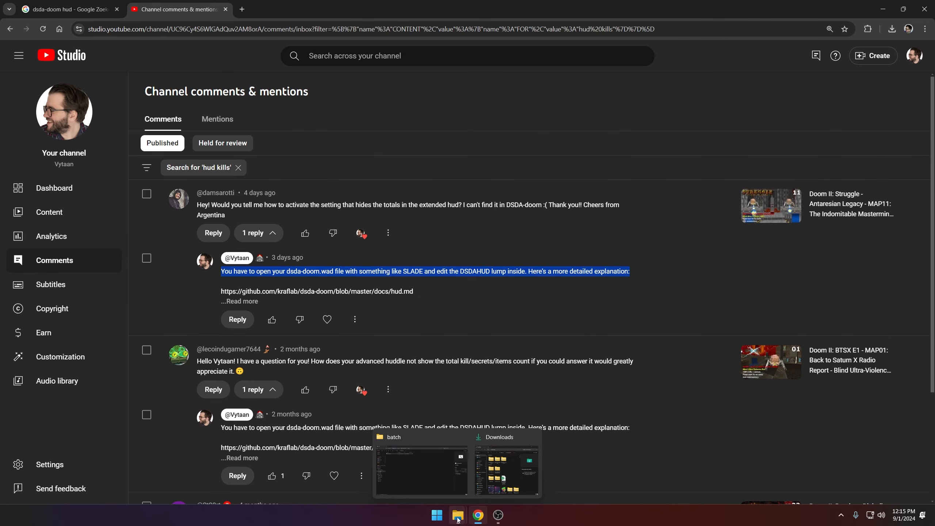
pyautogui.doubleClick(307, 7)
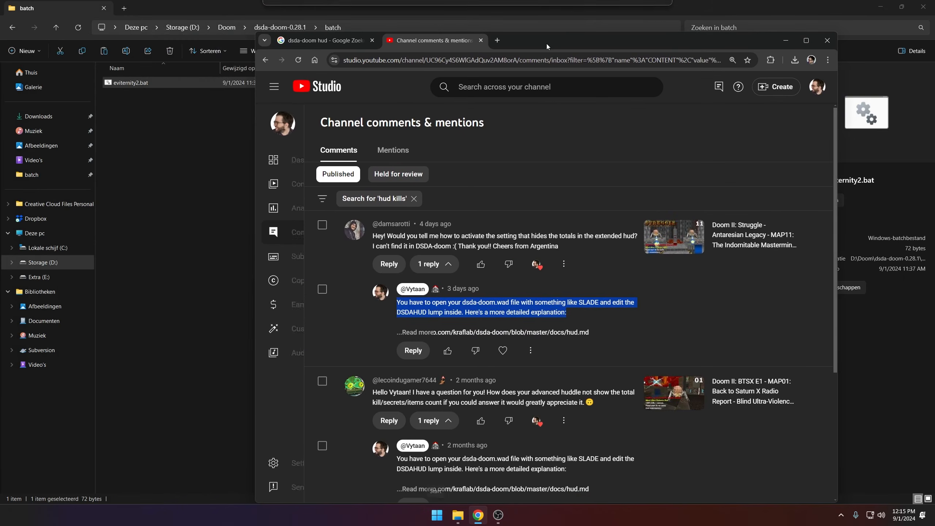
pyautogui.doubleClick(209, 11)
pyautogui.doubleClick(33, 23)
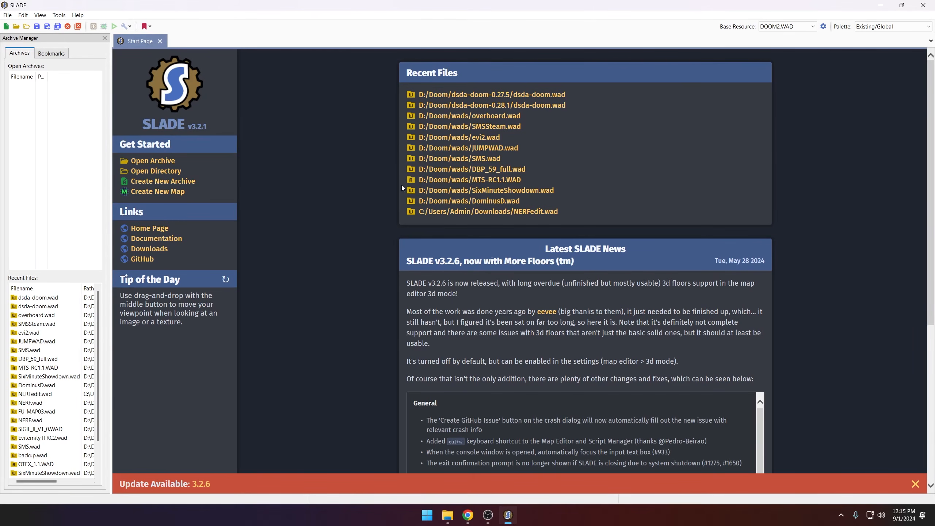
# Open the dsda-doom.wad archive from the dsda-doom-0.28.1 folder
pyautogui.click(16, 27)
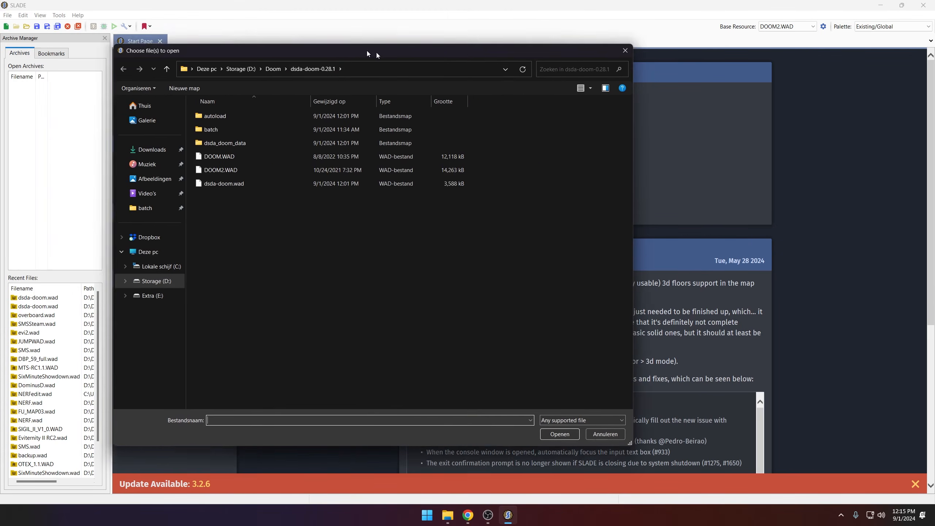
pyautogui.moveTo(367, 50); pyautogui.dragTo(465, 34)
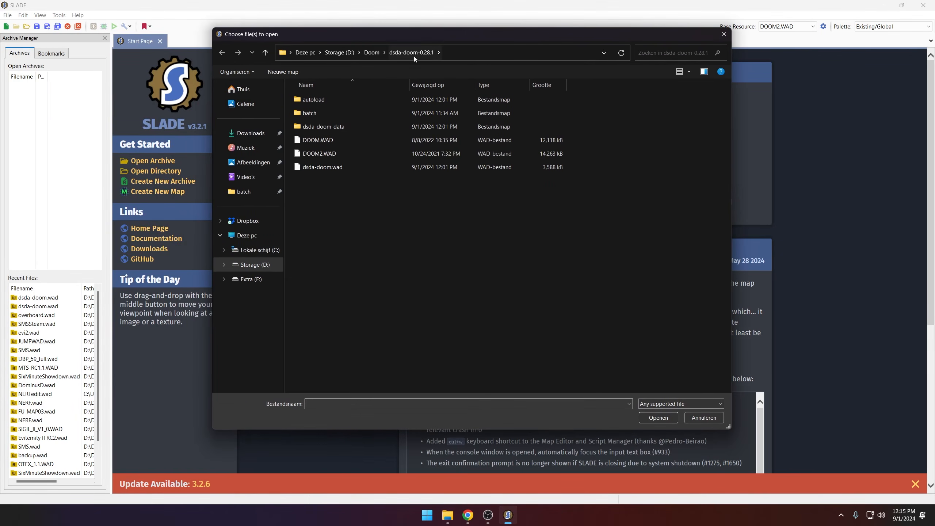
pyautogui.click(322, 167)
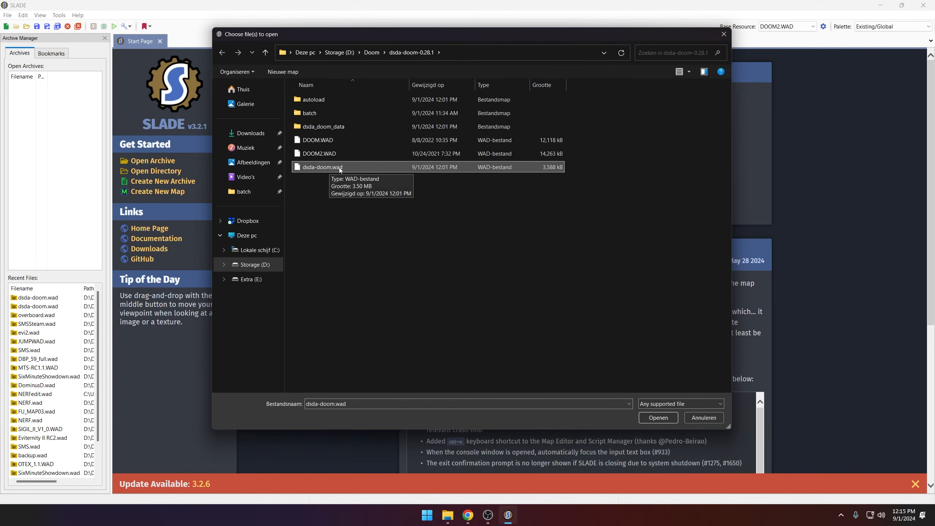
pyautogui.doubleClick(341, 167)
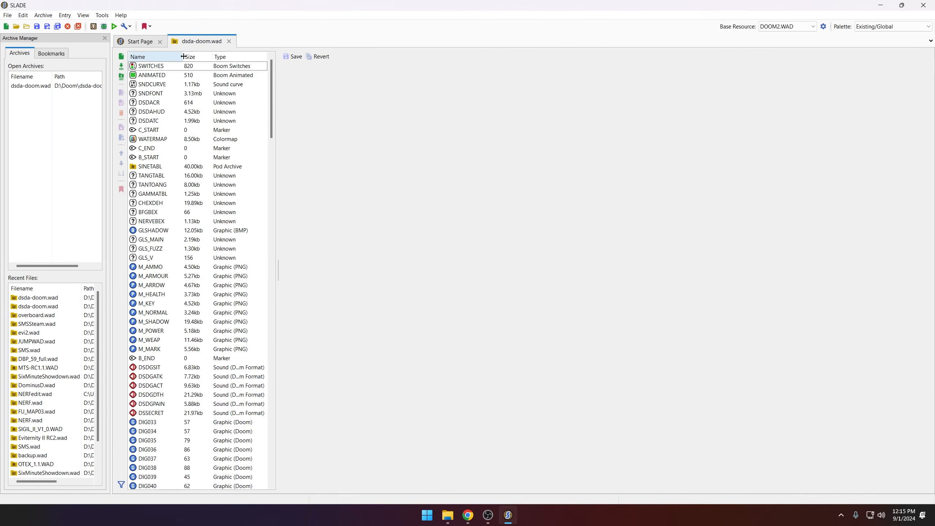
# Open the DSDAHUD lump of dsda-doom.wad as text
pyautogui.click(153, 113)
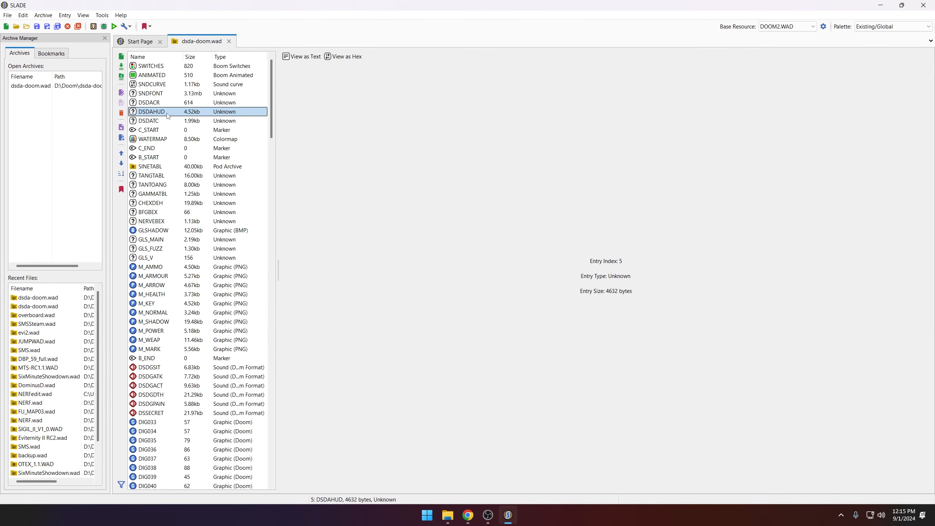
pyautogui.click(302, 58)
pyautogui.moveTo(304, 66); pyautogui.dragTo(414, 376)
pyautogui.click(407, 234)
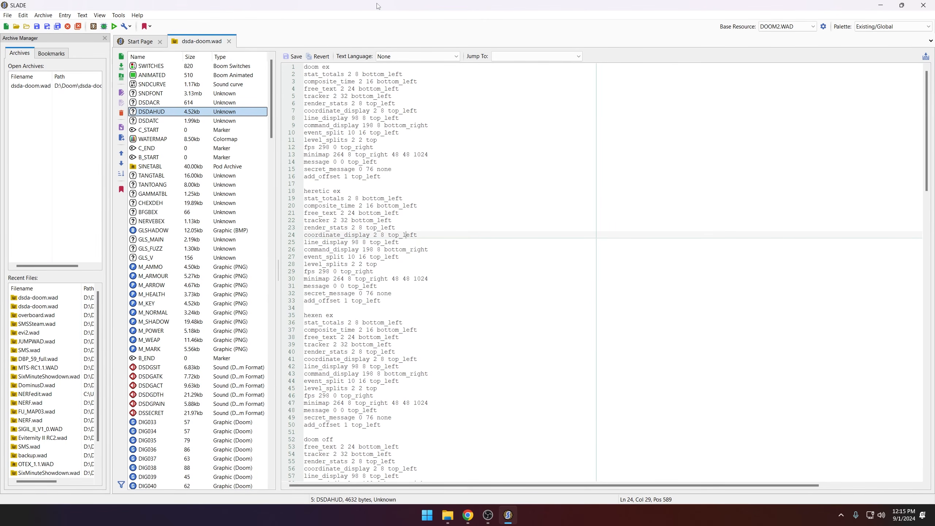
# Place SLADE side by side with the browser and open the dsda-doom hud.md page on GitHub from the search results
pyautogui.press('super+Left')
pyautogui.click(807, 173)
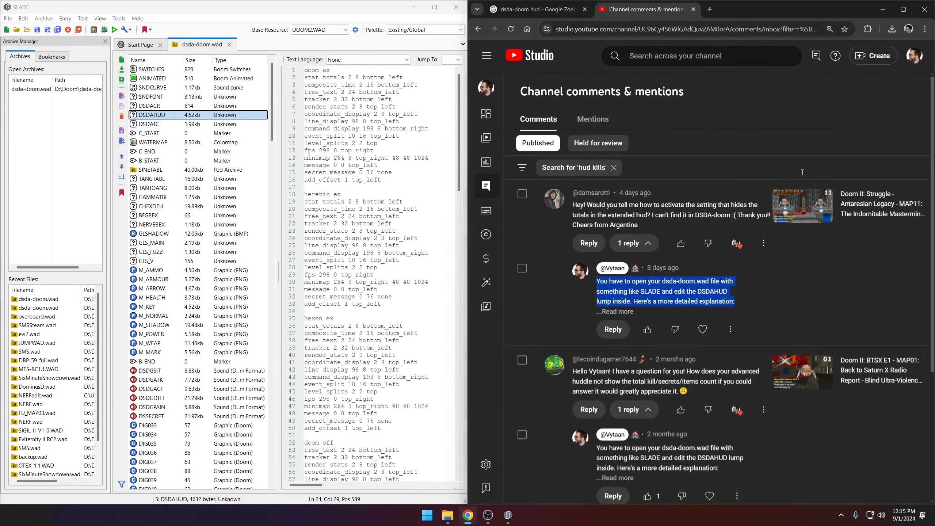
pyautogui.click(542, 15)
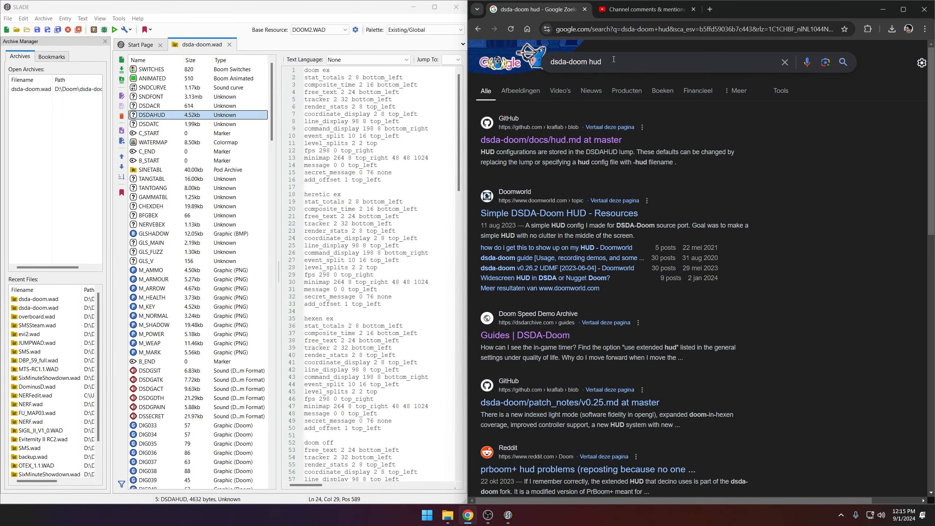
pyautogui.click(521, 142)
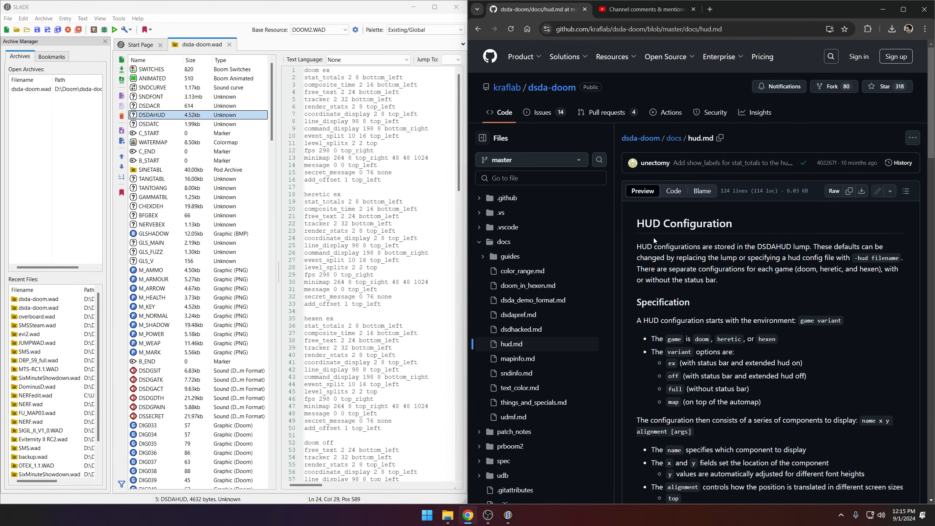
# Examine the HUD Configuration documentation, highlighting how a configuration starts with game and variant and which games are allowed
pyautogui.scroll(-2, 653, 237)
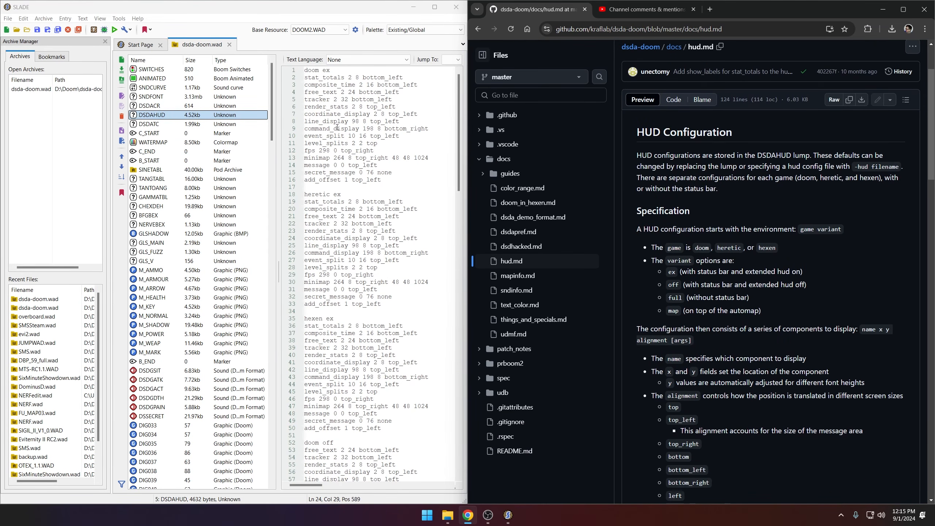
pyautogui.scroll(2, 731, 202)
pyautogui.moveTo(615, 190); pyautogui.dragTo(586, 189)
pyautogui.scroll(-2, 733, 242)
pyautogui.scroll(-1, 730, 233)
pyautogui.scroll(-2, 717, 216)
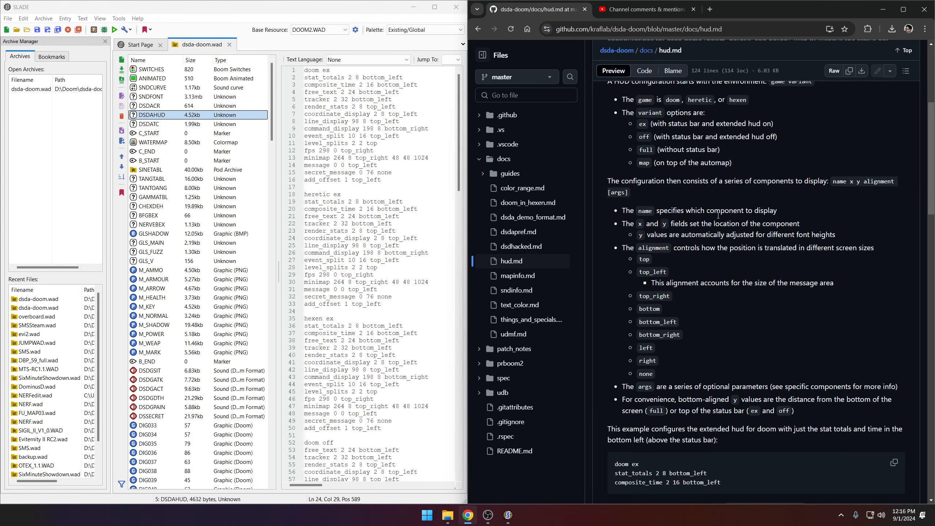
pyautogui.scroll(1, 717, 159)
pyautogui.moveTo(609, 127); pyautogui.dragTo(814, 128)
pyautogui.click(792, 126)
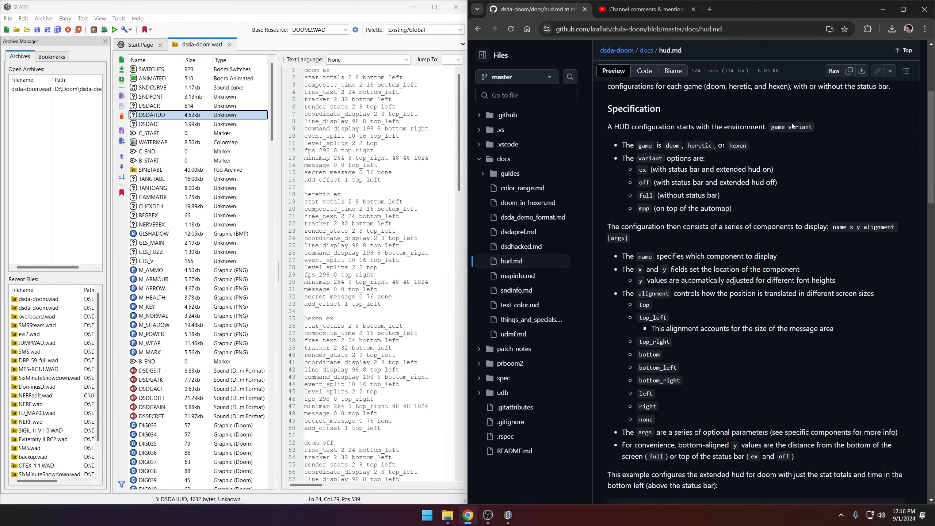
pyautogui.moveTo(664, 146); pyautogui.dragTo(711, 146)
pyautogui.click(747, 146)
# Widen the text area of the DSDAHUD lump and highlight its first line, "doom ex"
pyautogui.click(297, 79)
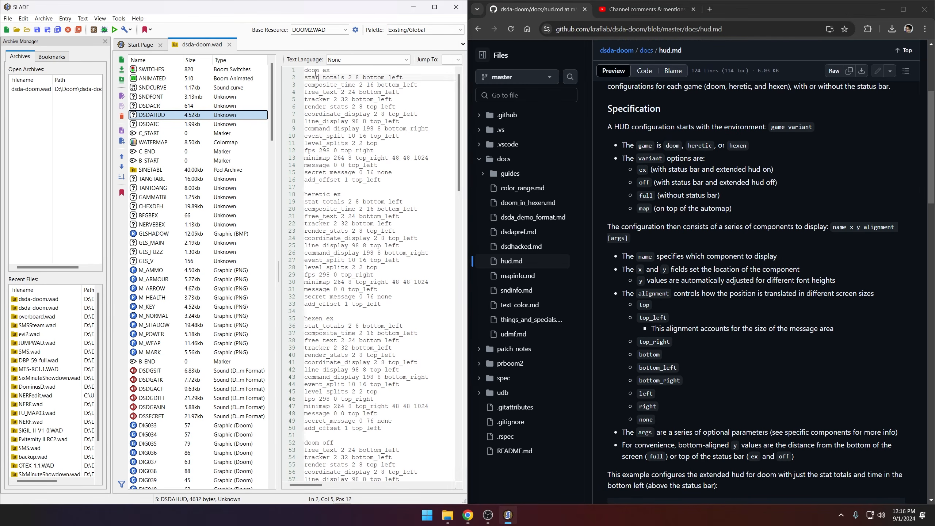
pyautogui.moveTo(276, 95); pyautogui.dragTo(254, 95)
pyautogui.doubleClick(290, 70)
pyautogui.tripleClick(291, 70)
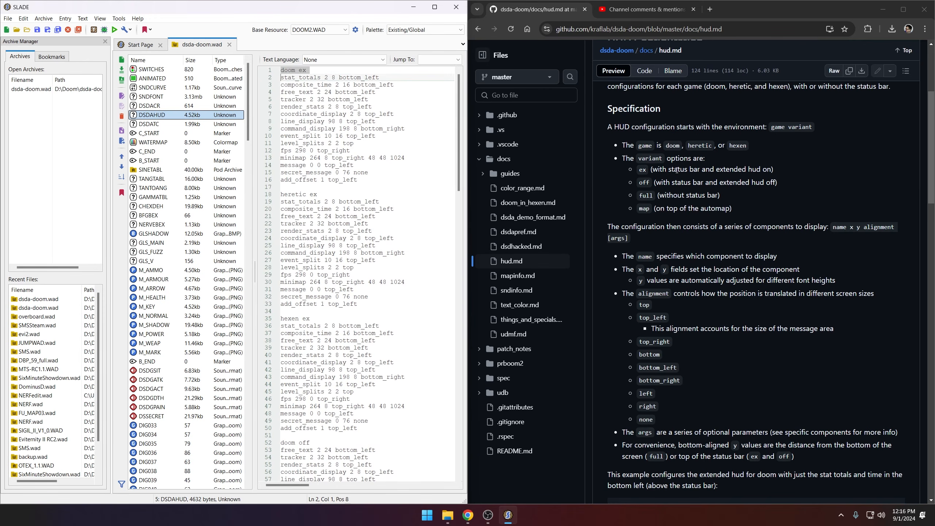
# Highlight the ex variant in the documentation and compare it with the whole "doom ex" section of the DSDAHUD lump
pyautogui.click(640, 169)
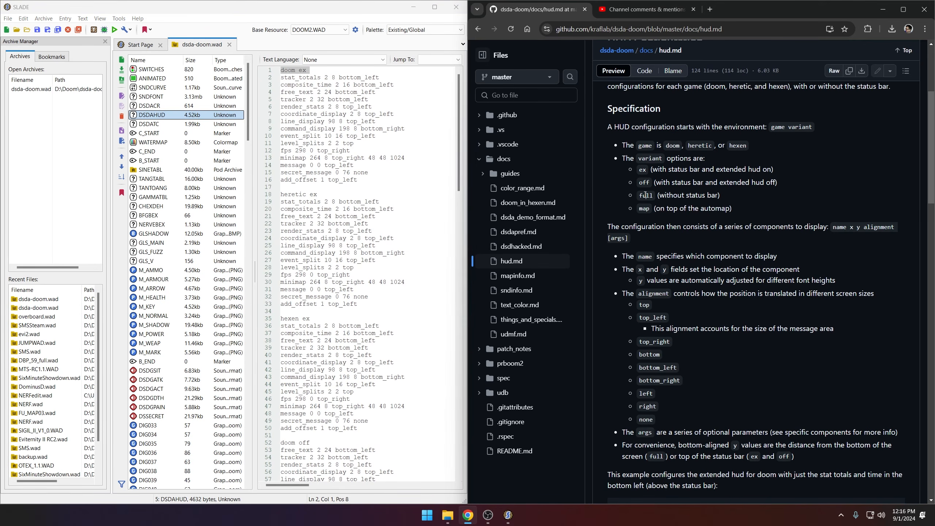
pyautogui.moveTo(639, 170); pyautogui.dragTo(649, 169)
pyautogui.doubleClick(302, 70)
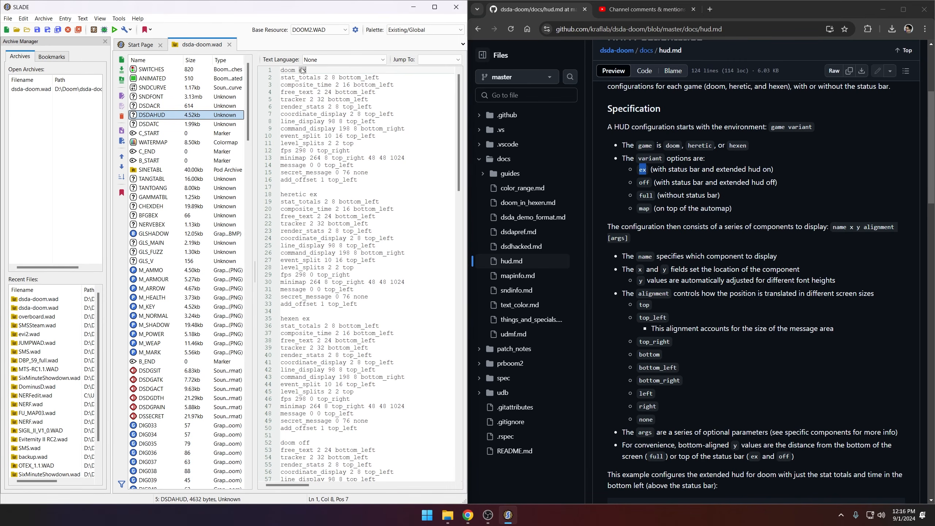
pyautogui.click(300, 73)
pyautogui.moveTo(282, 71); pyautogui.dragTo(364, 180)
pyautogui.click(335, 107)
# Find the "doom off" section further down the DSDAHUD lump and highlight it from its heading through its add_offset line
pyautogui.scroll(-3, 330, 242)
pyautogui.scroll(-8, 330, 242)
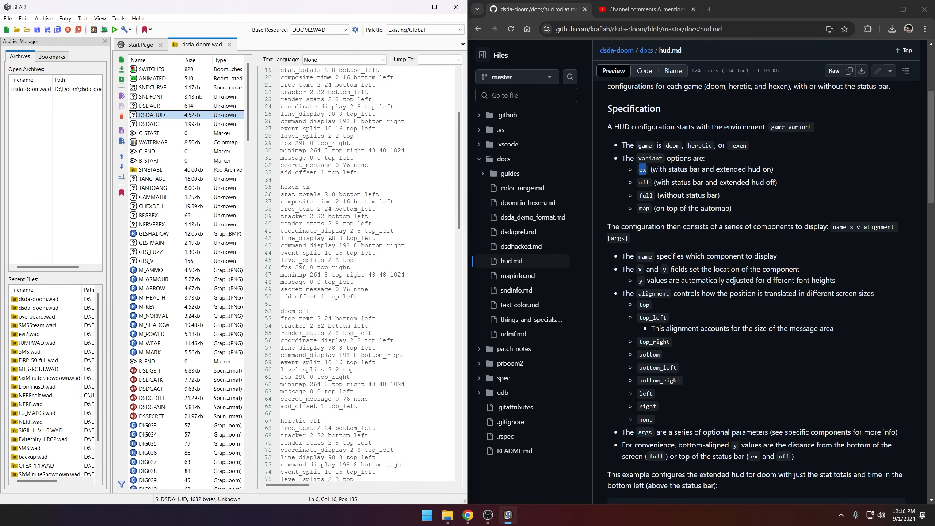
pyautogui.moveTo(283, 202); pyautogui.dragTo(311, 203)
pyautogui.click(295, 202)
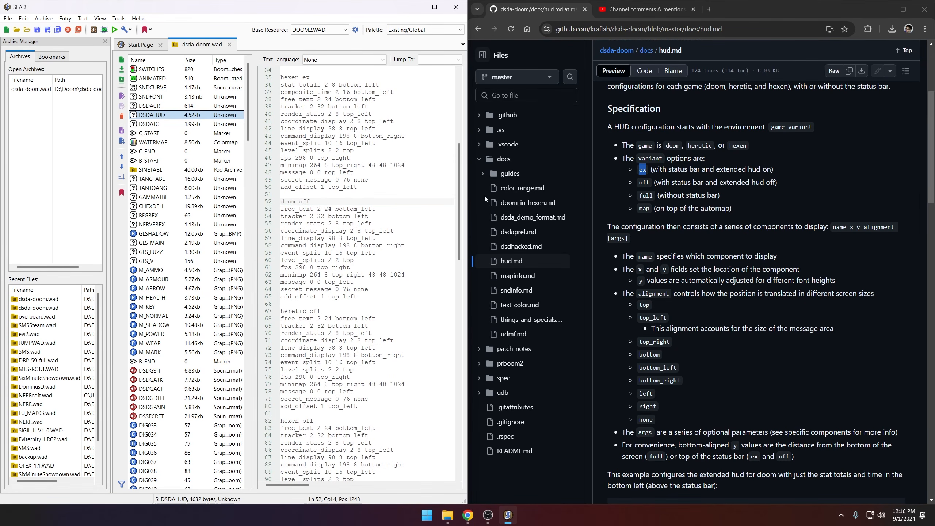
pyautogui.click(304, 202)
pyautogui.moveTo(282, 201); pyautogui.dragTo(363, 297)
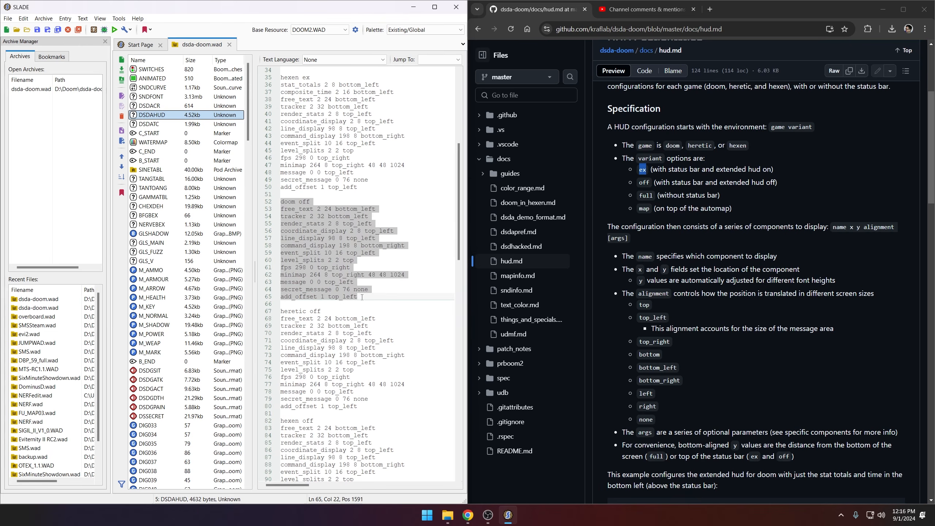
pyautogui.click(345, 237)
pyautogui.moveTo(282, 202); pyautogui.dragTo(371, 296)
pyautogui.click(363, 255)
# Highlight stat_totals in the "doom ex" section and the component format "name x y alignment [args]" in the documentation
pyautogui.scroll(11, 381, 320)
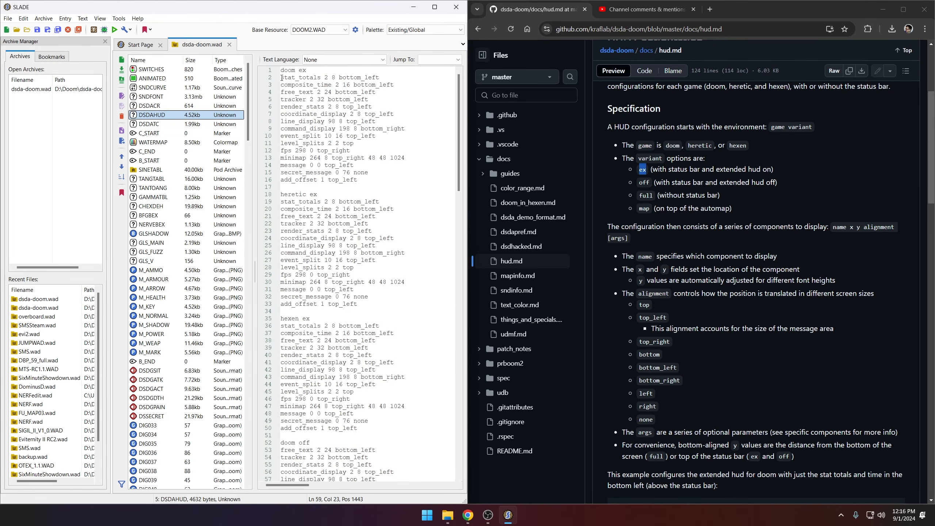
pyautogui.moveTo(281, 77); pyautogui.dragTo(323, 79)
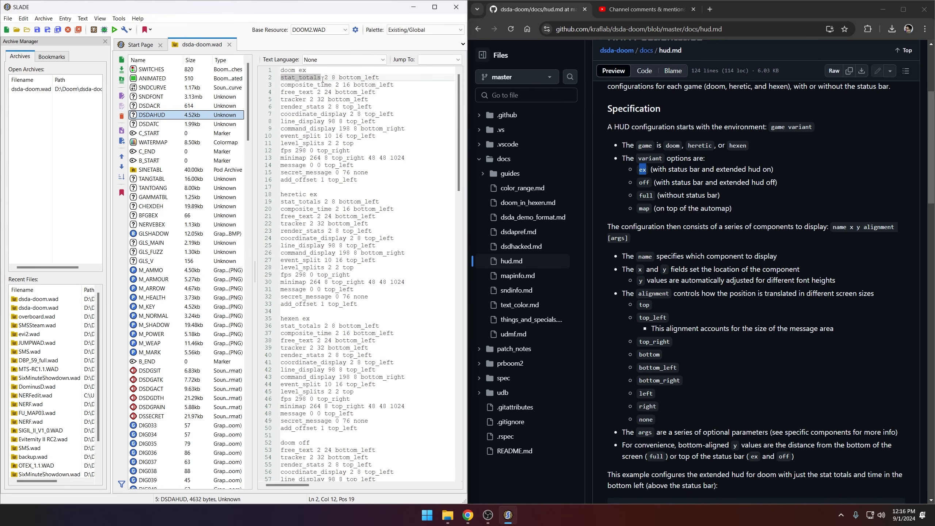
pyautogui.scroll(-3, 681, 208)
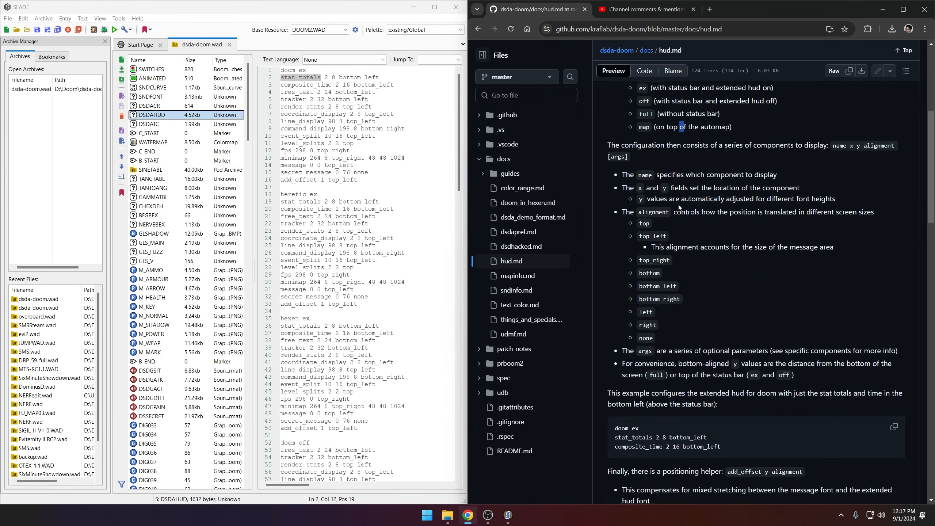
pyautogui.moveTo(611, 91); pyautogui.dragTo(784, 92)
pyautogui.click(783, 92)
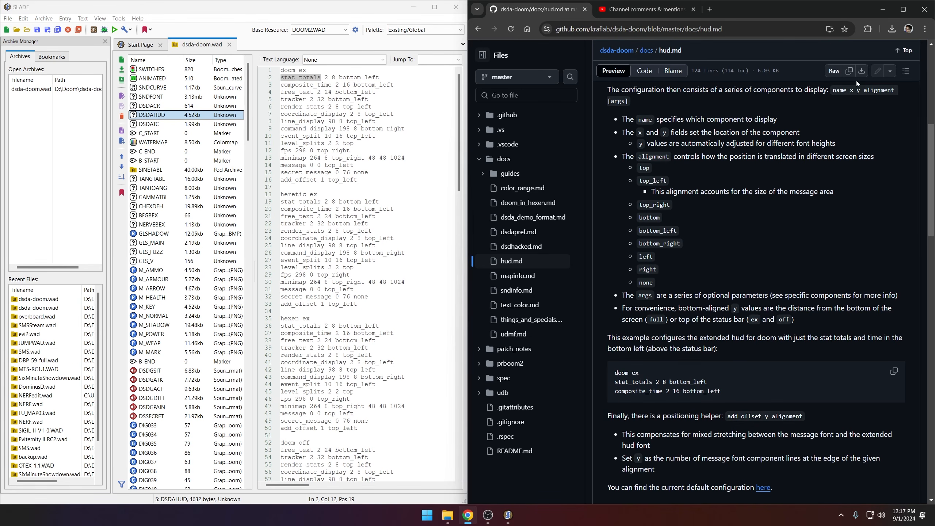
pyautogui.moveTo(833, 92); pyautogui.dragTo(626, 106)
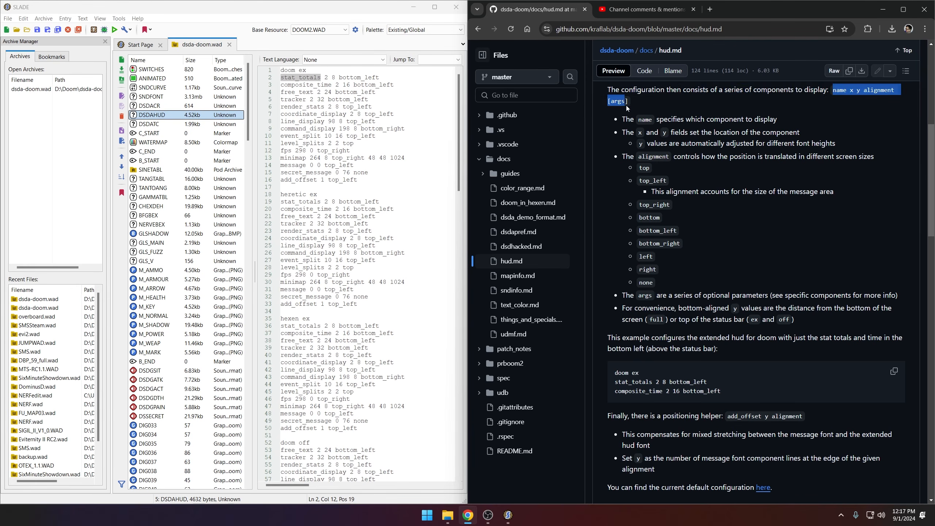
pyautogui.click(858, 109)
# Match the name, coordinates and alignment of the "doom ex" stat_totals line to the documented format, including the optional args
pyautogui.click(298, 84)
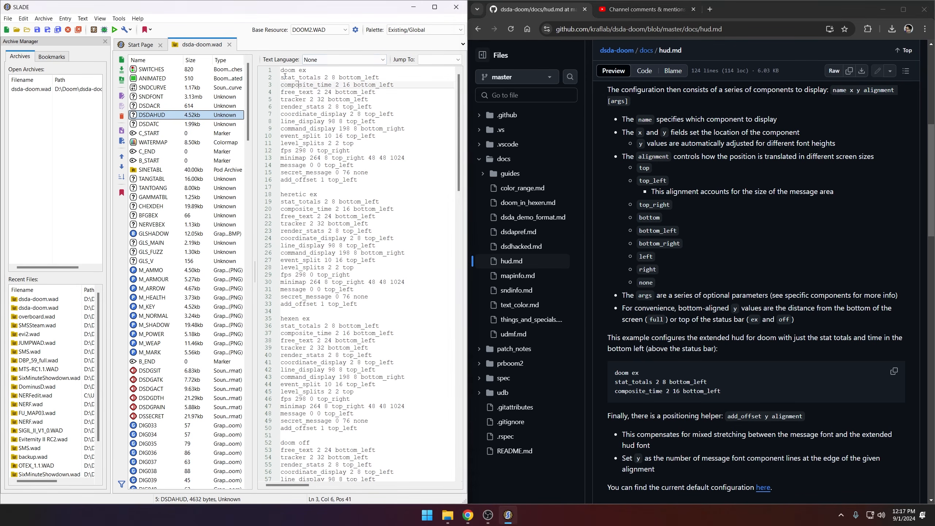
pyautogui.moveTo(281, 78); pyautogui.dragTo(321, 77)
pyautogui.click(332, 77)
pyautogui.doubleClick(333, 77)
pyautogui.moveTo(339, 77); pyautogui.dragTo(379, 77)
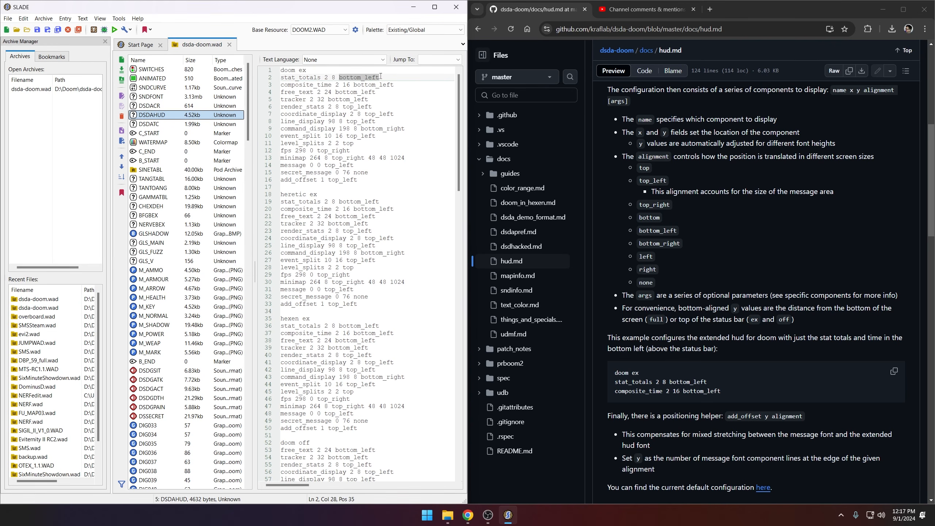
pyautogui.click(386, 76)
pyautogui.moveTo(608, 101); pyautogui.dragTo(631, 104)
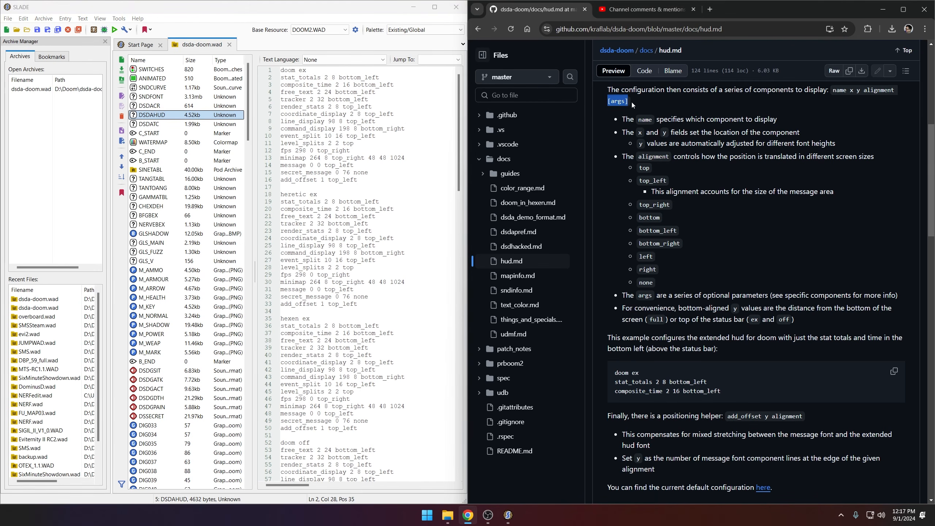
pyautogui.click(388, 77)
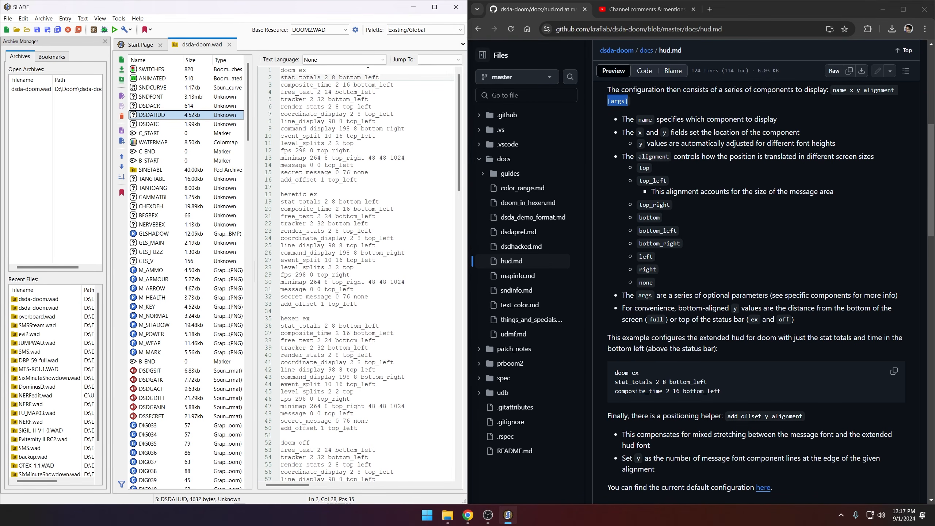
# Highlight the opening lines of the "doom off" section to examine its first components
pyautogui.scroll(-9, 325, 194)
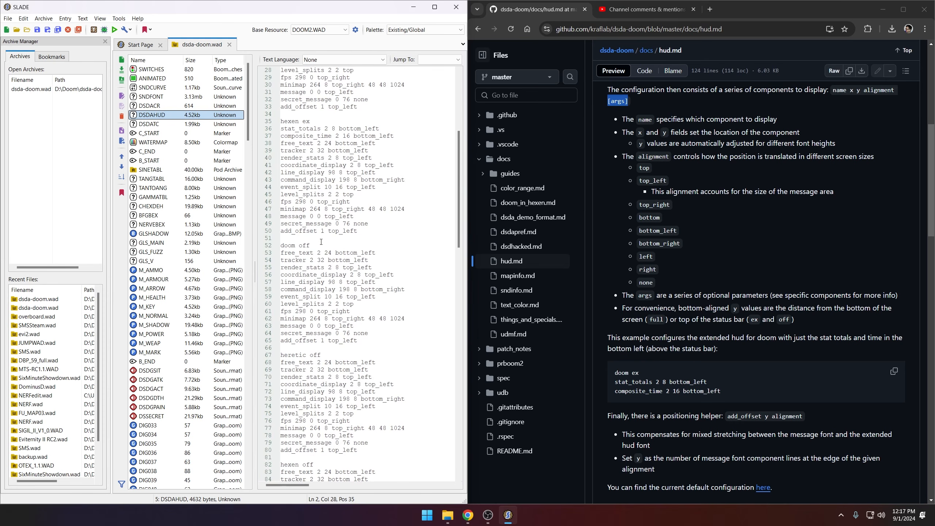
pyautogui.moveTo(282, 246); pyautogui.dragTo(314, 260)
pyautogui.click(287, 260)
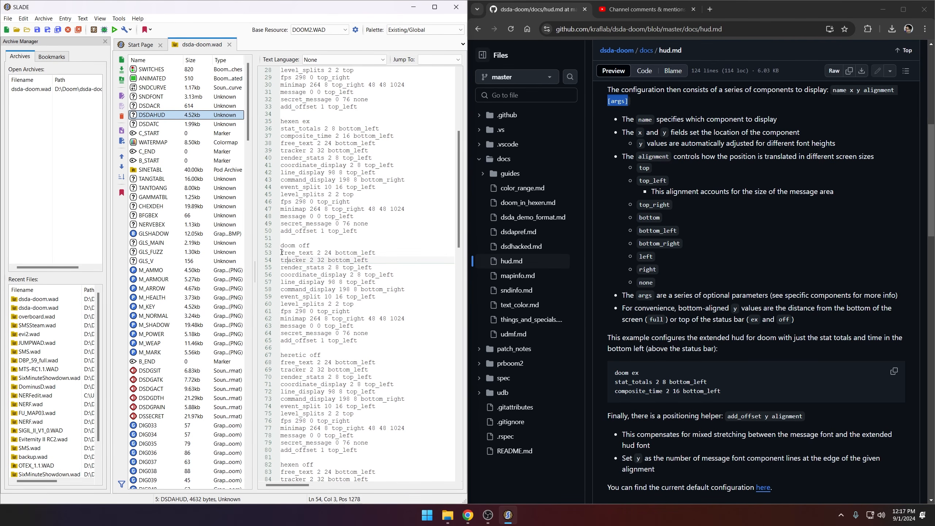
# Launch dsda-doom with eviternity2.bat from the batch folder and start a new game
pyautogui.moveTo(447, 517)
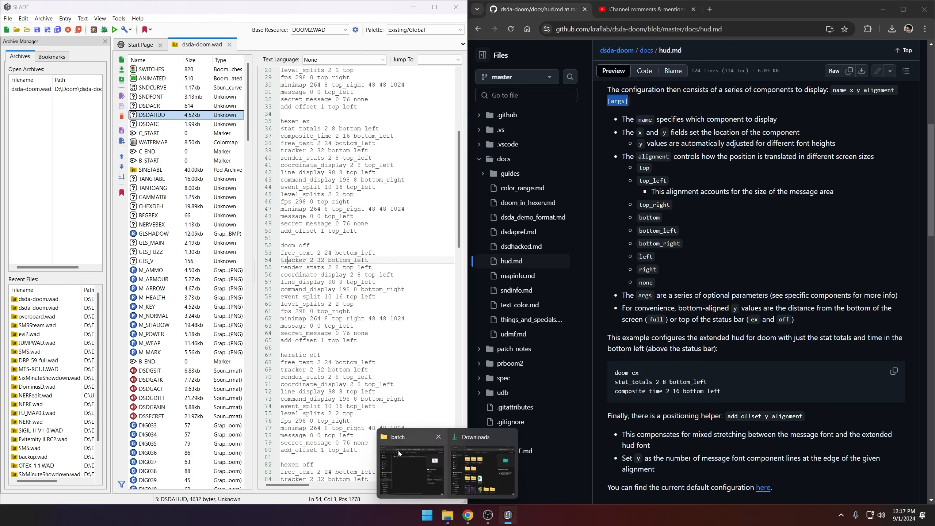
pyautogui.click(412, 469)
pyautogui.doubleClick(512, 174)
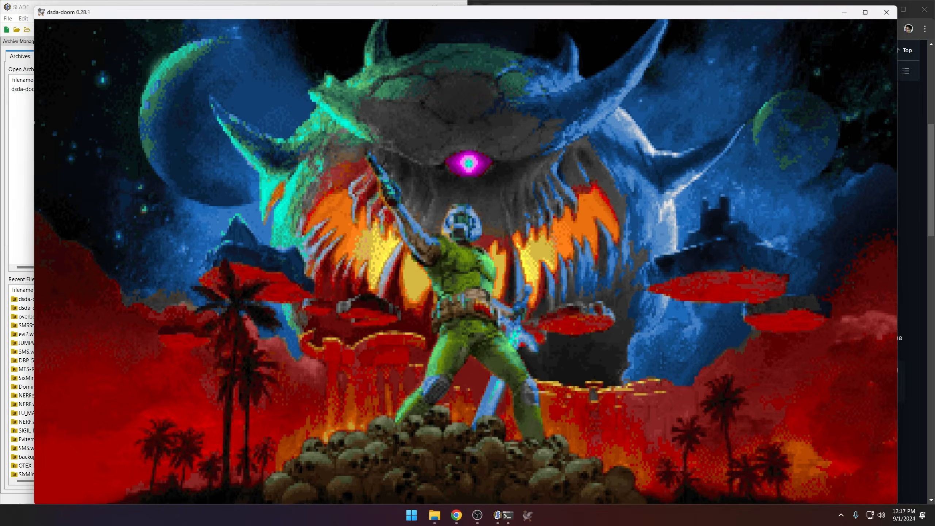
pyautogui.press('Return')
pyautogui.press('Return')
pyautogui.press('Return')
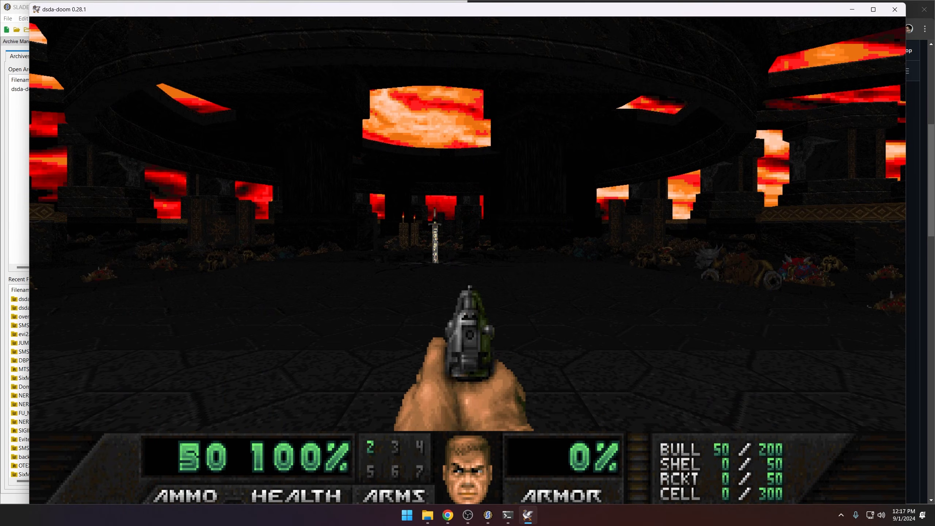
pyautogui.press('w')
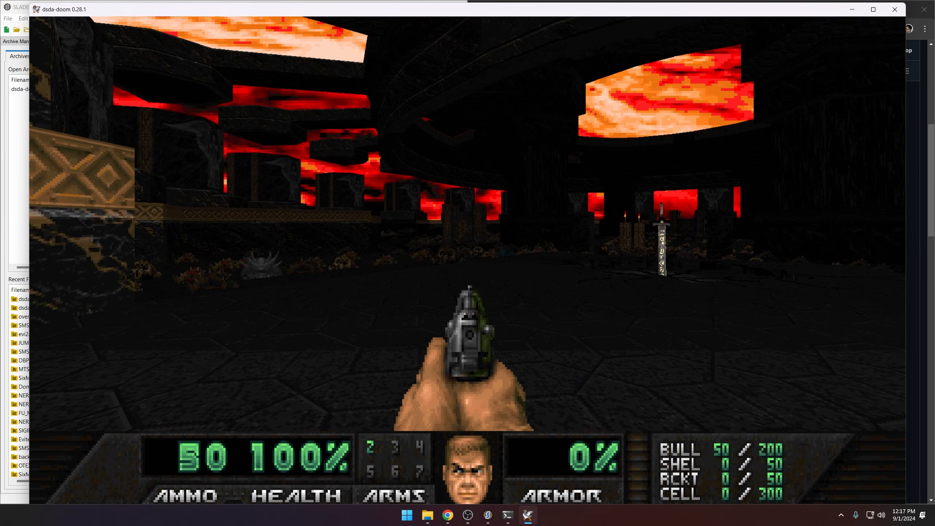
# Open the game's key bindings options and go to the page with the DSDA-Doom Keys and Toggles
pyautogui.press('Escape')
pyautogui.press('Down')
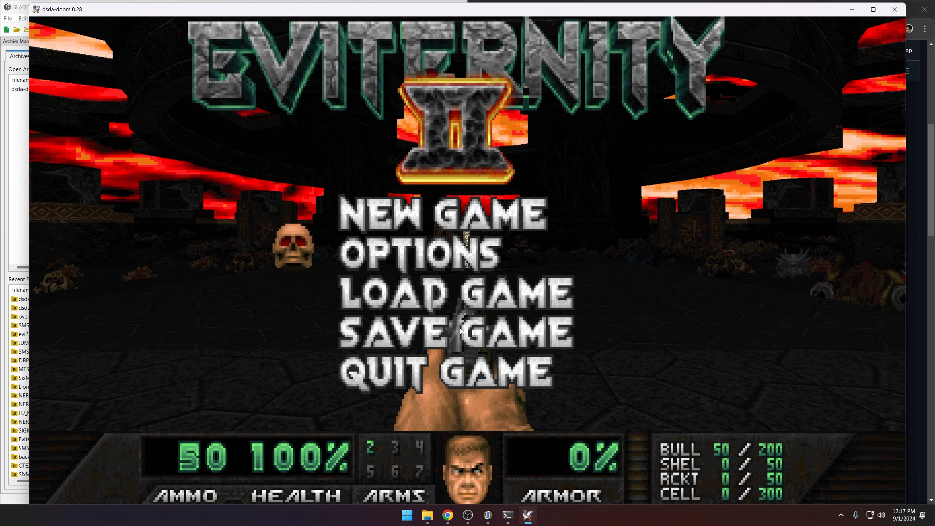
pyautogui.press('Return')
pyautogui.press('Down')
pyautogui.press('Return')
pyautogui.press('Right')
pyautogui.press('Right')
pyautogui.press('Right')
pyautogui.press('Right')
pyautogui.press('Right')
pyautogui.press('Right')
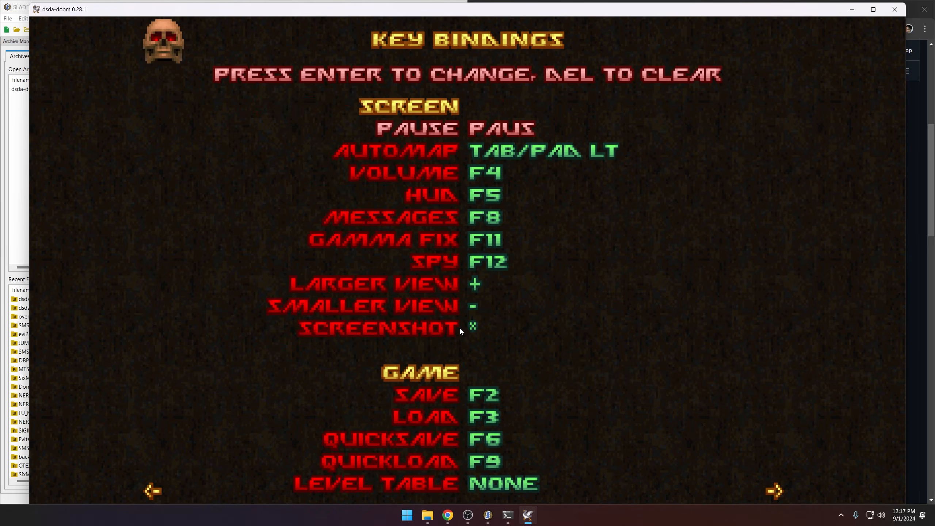
pyautogui.press('Right')
pyautogui.press('Right')
pyautogui.press('Right')
pyautogui.press('Right')
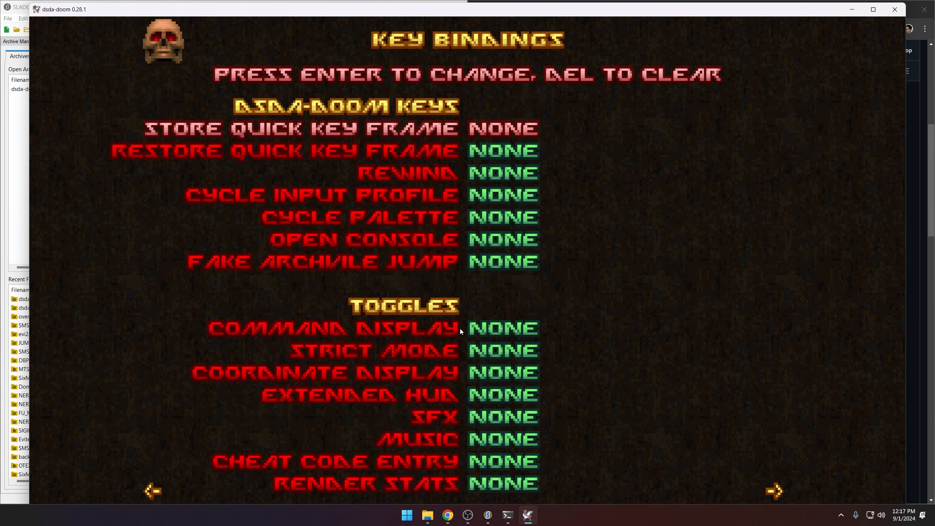
pyautogui.press('Left')
# Bind the Extended HUD toggle to the Insert key
pyautogui.press('Down')
pyautogui.press('Down')
pyautogui.press('Down')
pyautogui.press('Down')
pyautogui.press('Down')
pyautogui.press('Down')
pyautogui.press('Down')
pyautogui.press('Down')
pyautogui.press('Down')
pyautogui.press('Down')
pyautogui.press('Down')
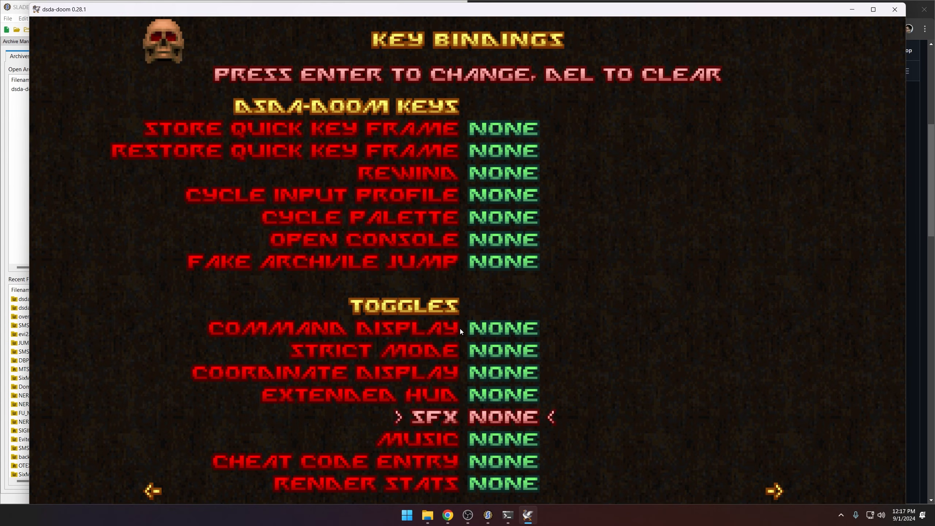
pyautogui.press('Up')
pyautogui.press('Return')
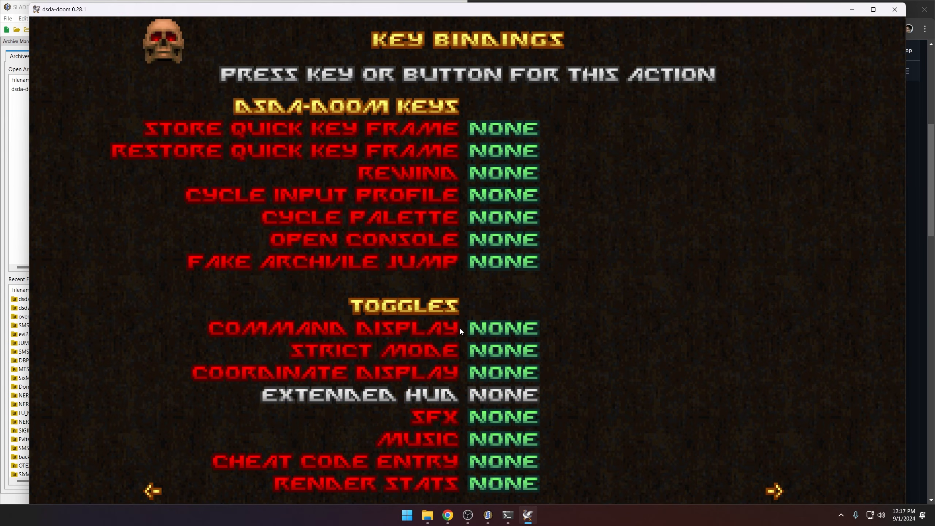
pyautogui.press('Insert')
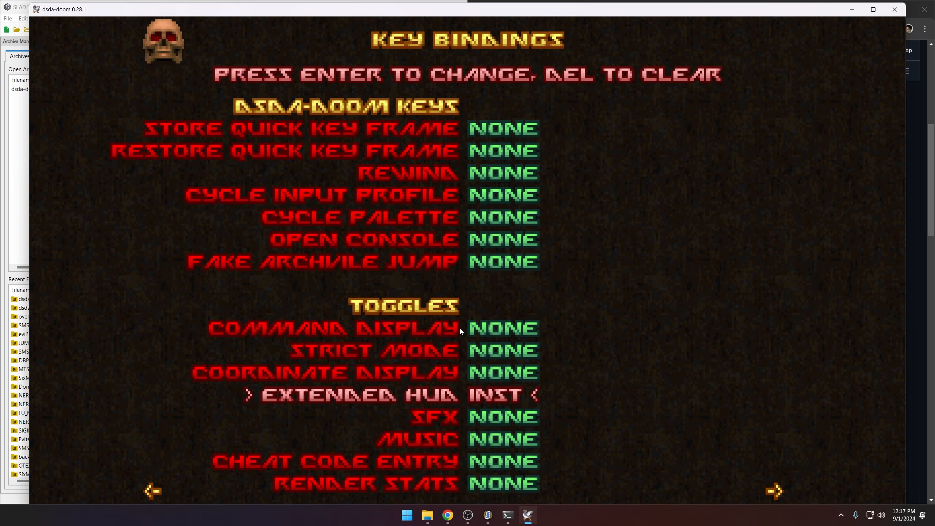
# Return to the level and toggle the extended HUD several times, leaving it on
pyautogui.press('Escape')
pyautogui.press('Insert')
pyautogui.press('Insert')
pyautogui.press('Insert')
pyautogui.press('Insert')
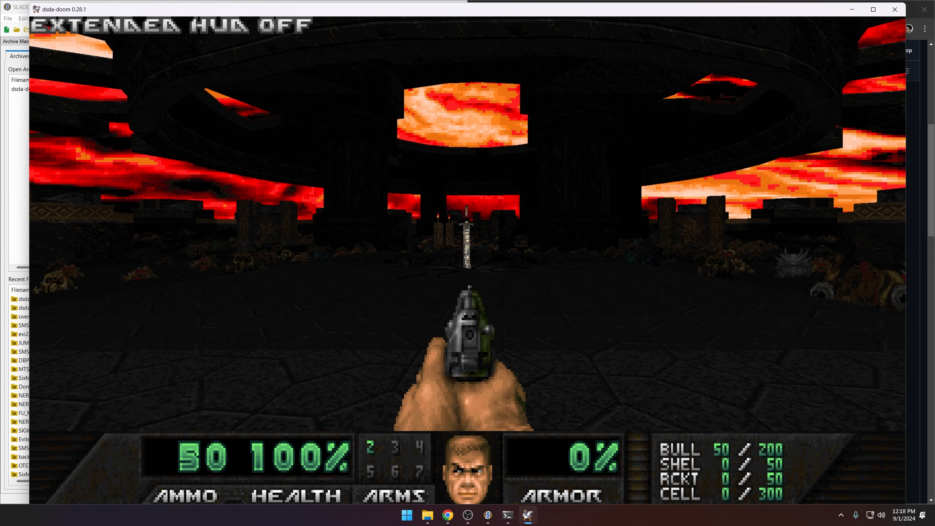
pyautogui.press('Insert')
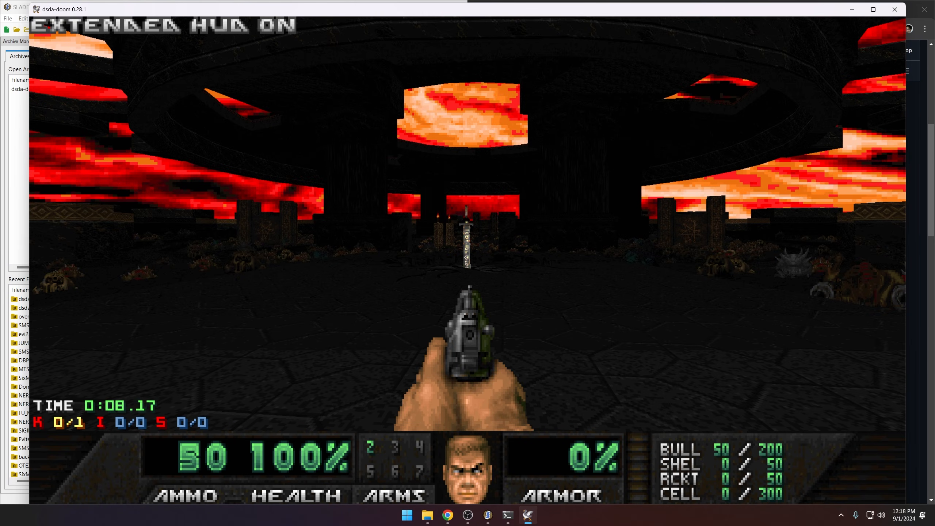
# Move back and forth in the level to examine the extended HUD's time and totals, and turn the extended HUD off
pyautogui.press('w')
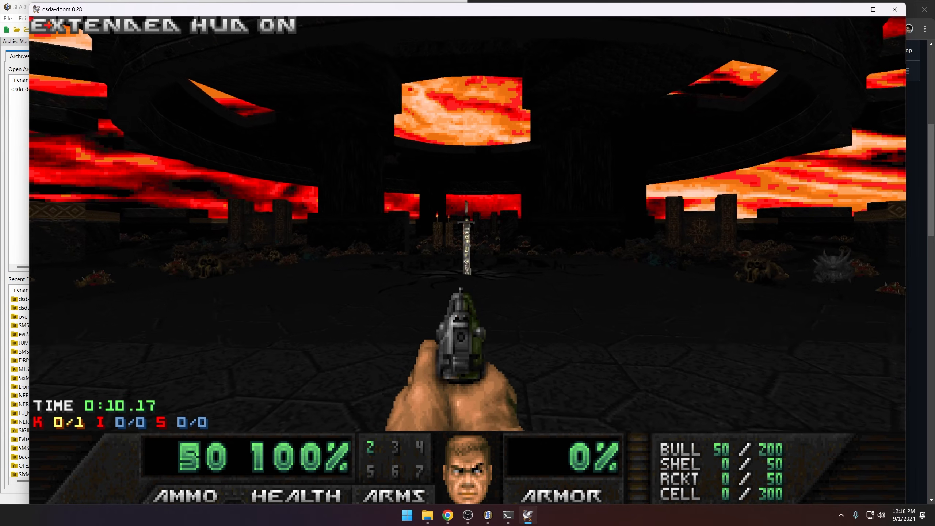
pyautogui.press('s')
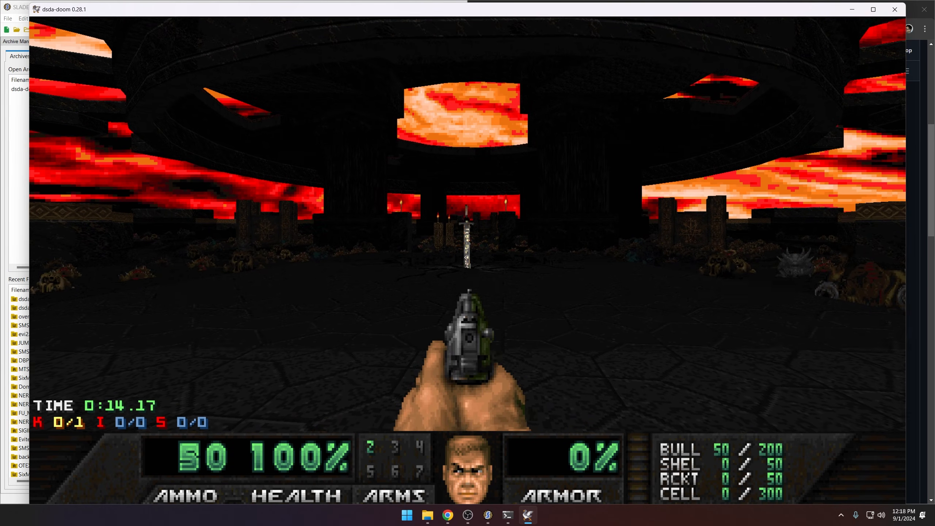
pyautogui.press('w')
pyautogui.press('s')
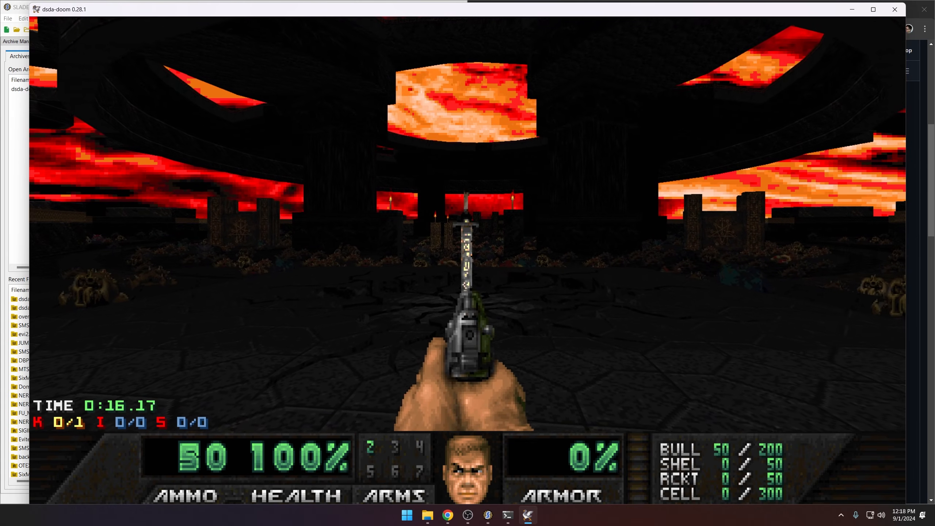
pyautogui.press('F5')
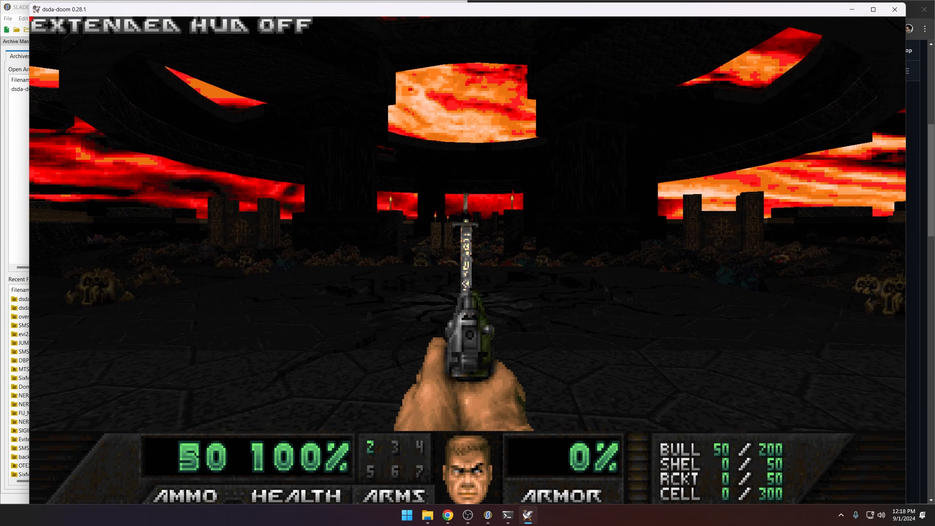
# Quit the game and return to the start of the DSDAHUD lump in SLADE
pyautogui.press('Escape')
pyautogui.press('Up')
pyautogui.press('Return')
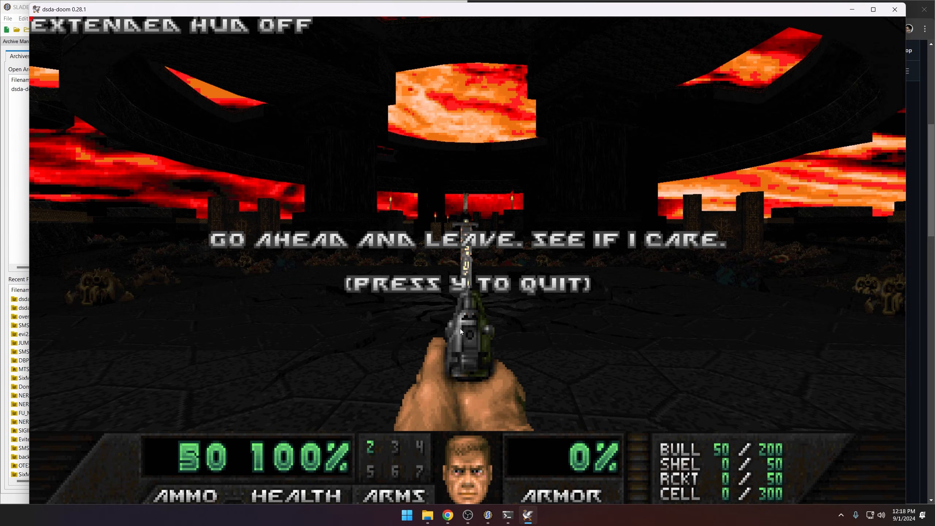
pyautogui.press('y')
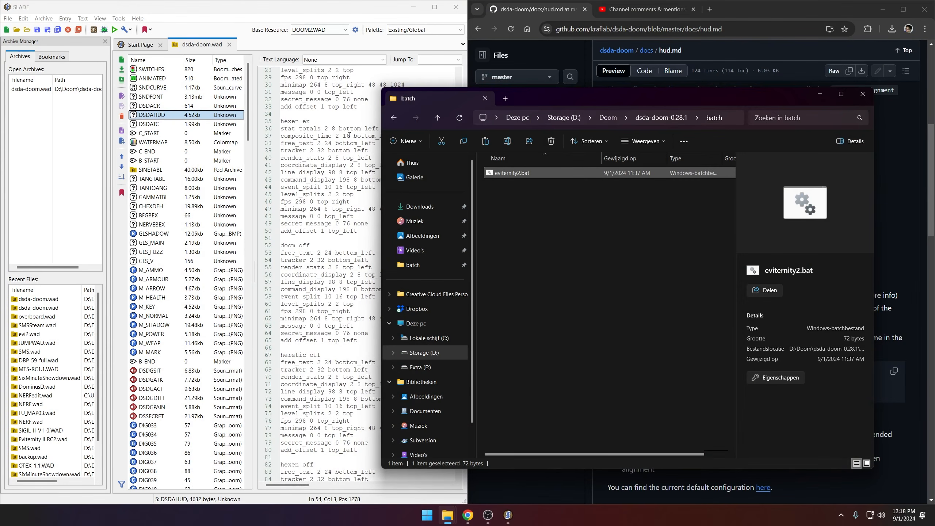
pyautogui.click(349, 135)
pyautogui.click(821, 11)
pyautogui.scroll(9, 330, 220)
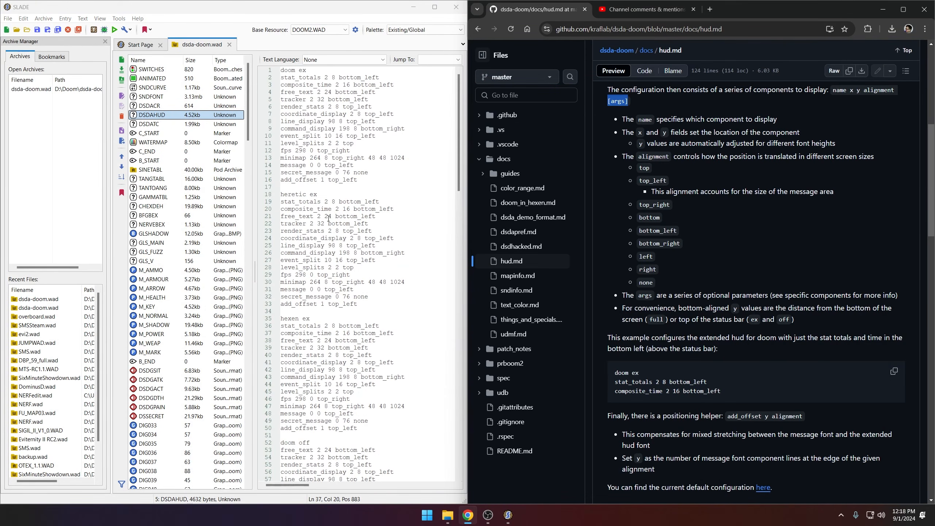
# Find the stat_totals component in the hud.md documentation and locate the matching line in the doom ex block of the DSDAHUD lump
pyautogui.click(314, 99)
pyautogui.scroll(2, 728, 244)
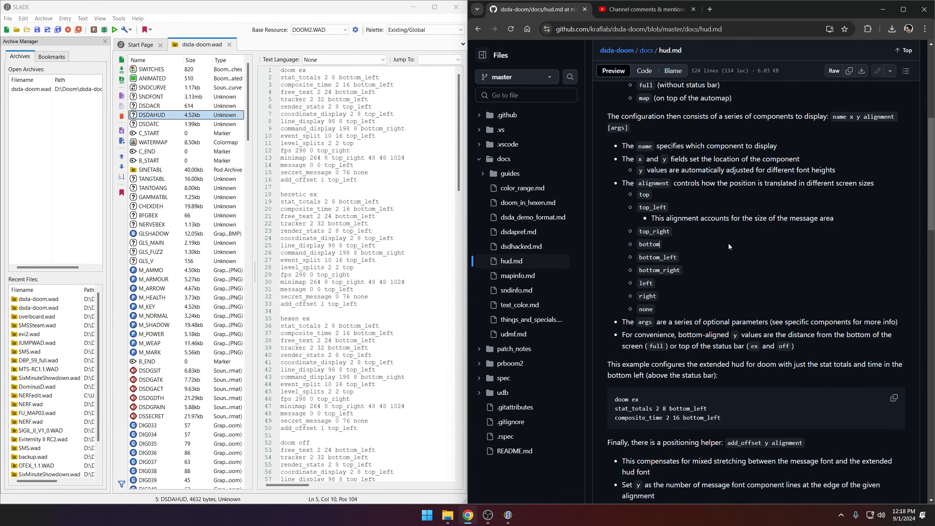
pyautogui.scroll(-7, 724, 247)
pyautogui.scroll(-5, 703, 243)
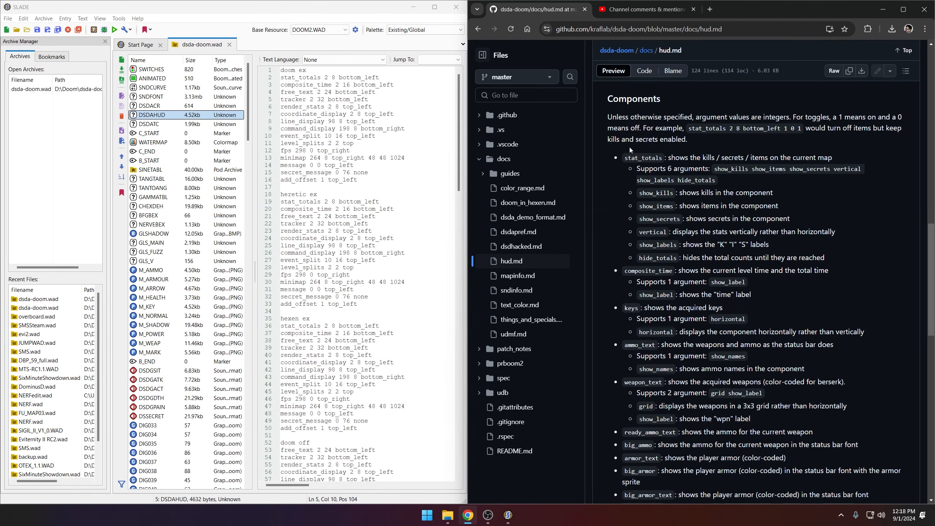
pyautogui.moveTo(625, 158); pyautogui.dragTo(661, 158)
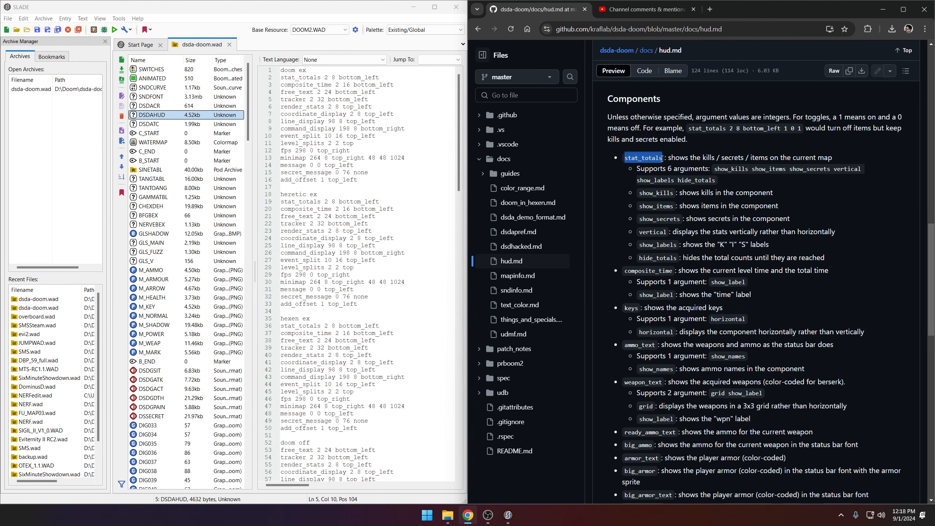
pyautogui.click(300, 84)
pyautogui.doubleClick(321, 77)
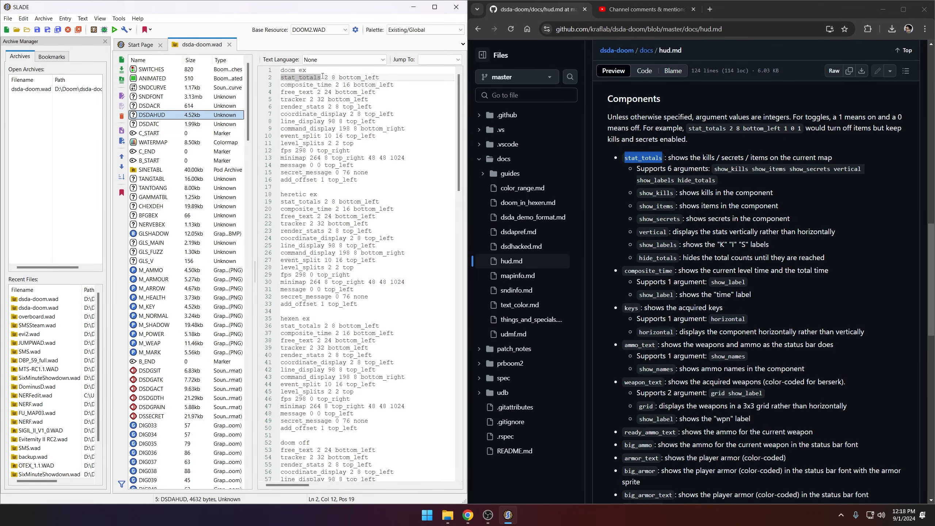
pyautogui.click(721, 157)
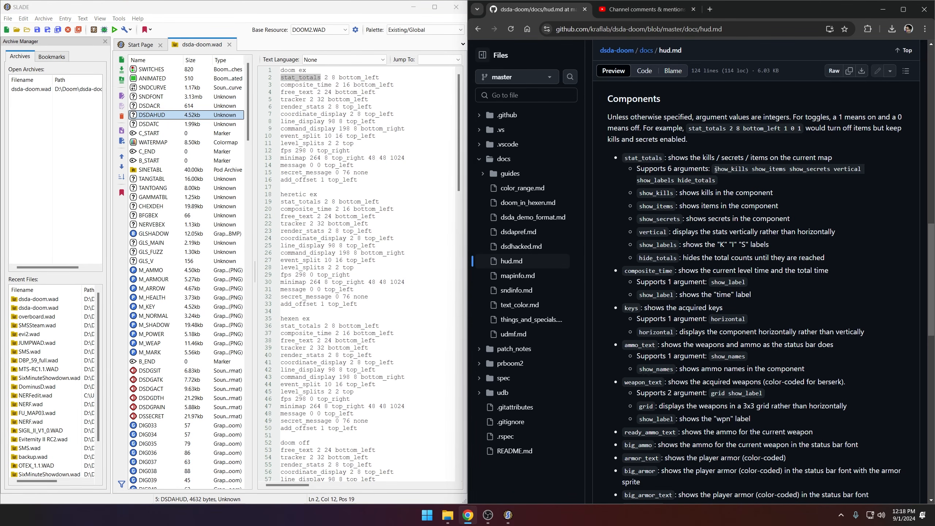
# Compare the position and alignment values of the doom ex stat_totals line with the six optional arguments documented for that component
pyautogui.click(359, 99)
pyautogui.moveTo(325, 78); pyautogui.dragTo(379, 78)
pyautogui.click(346, 77)
pyautogui.click(388, 73)
pyautogui.click(387, 77)
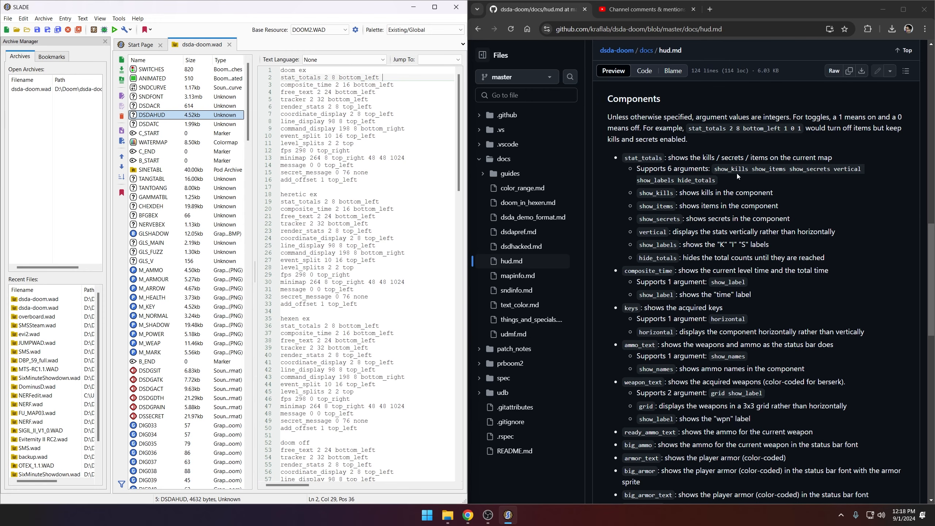
pyautogui.moveTo(715, 169); pyautogui.dragTo(726, 182)
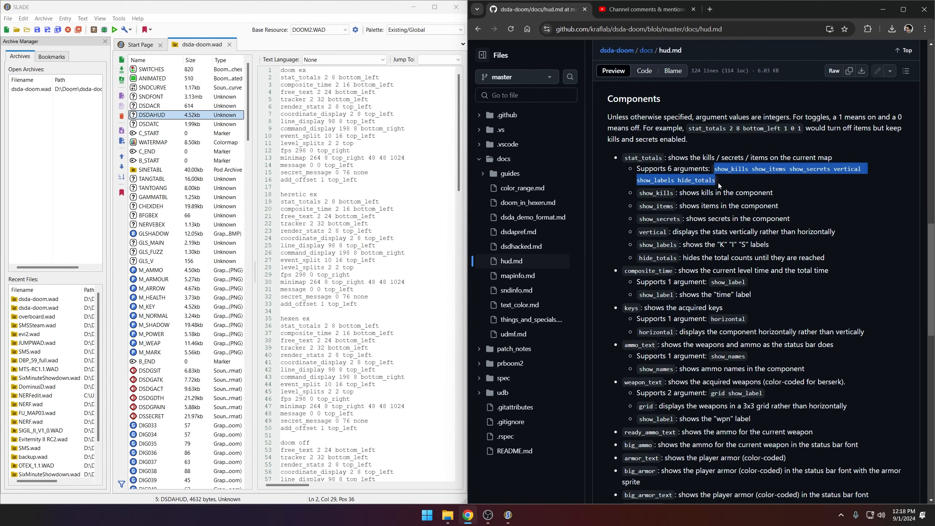
pyautogui.click(743, 168)
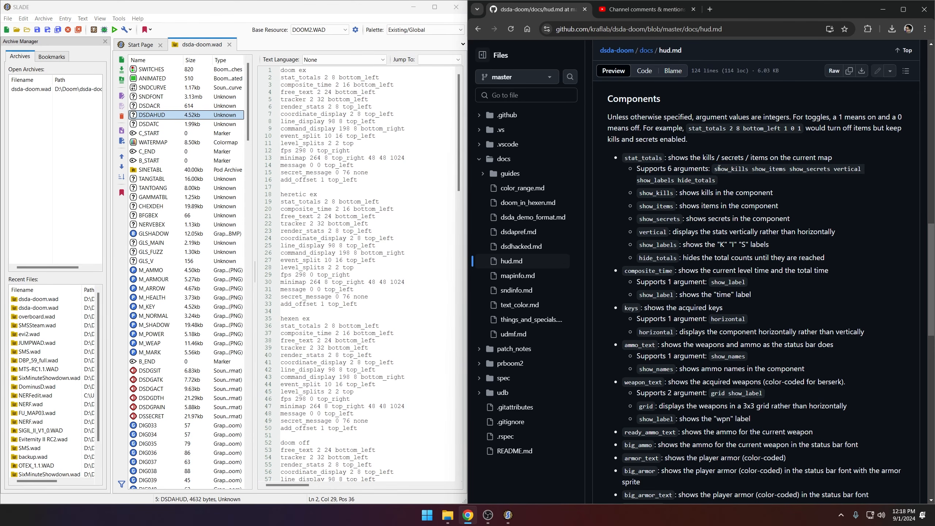
# Append the arguments 1 1 1 1 1 0 to the stat_totals line in the doom ex block
pyautogui.click(403, 78)
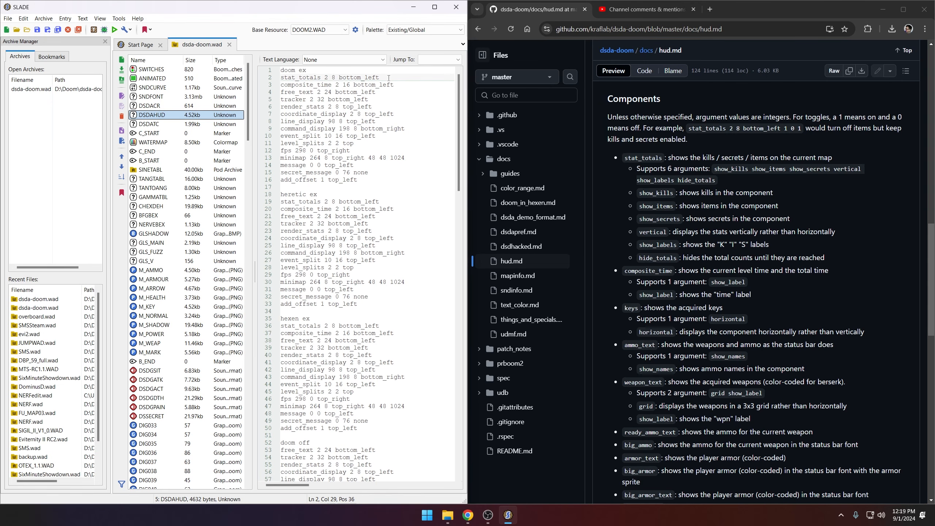
pyautogui.write('1 1 1 1 1')
pyautogui.doubleClick(657, 258)
pyautogui.click(422, 77)
pyautogui.moveTo(283, 70); pyautogui.dragTo(368, 180)
pyautogui.click(426, 77)
pyautogui.write('0')
pyautogui.click(389, 78)
pyautogui.write('1')
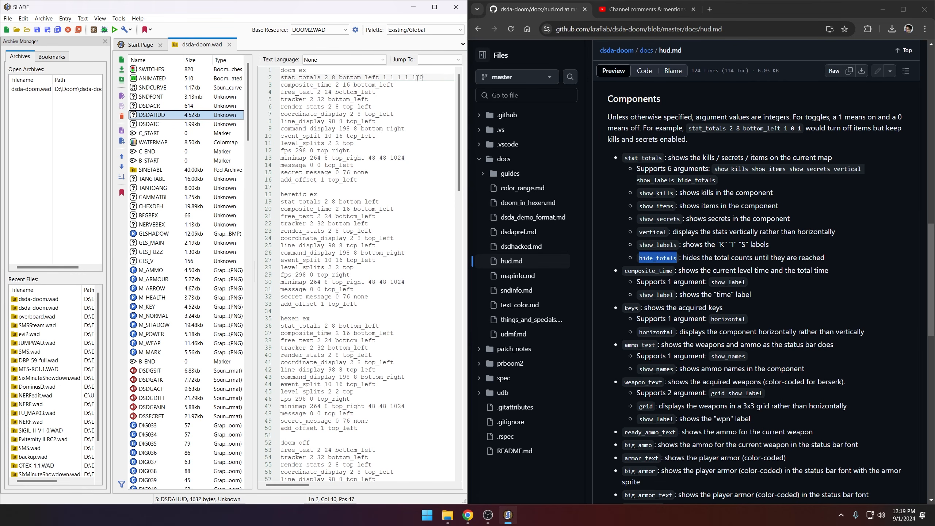
# Copy the doom ex stat_totals line with its arguments into the doom off block as its first component
pyautogui.moveTo(423, 78); pyautogui.dragTo(281, 78)
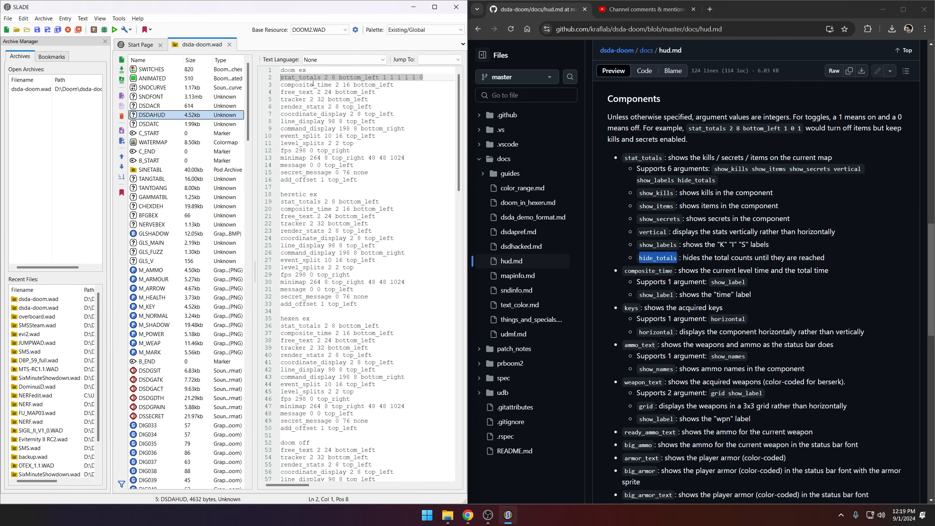
pyautogui.scroll(-10, 331, 128)
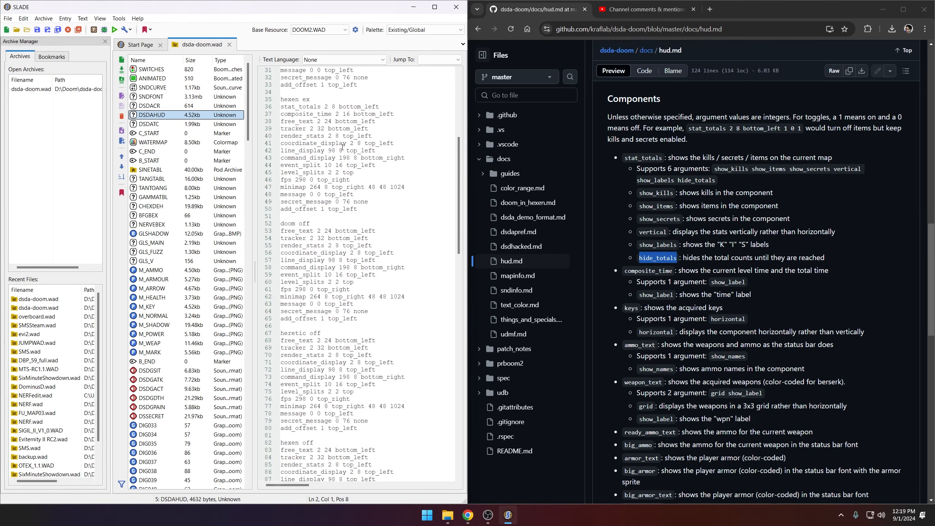
pyautogui.scroll(-1, 333, 225)
pyautogui.click(336, 202)
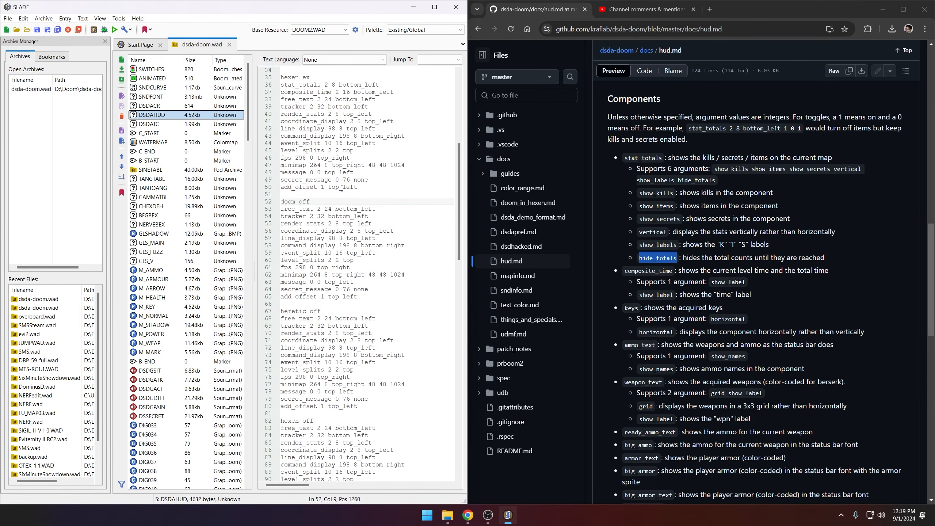
pyautogui.press('Return')
pyautogui.write('stat_totals 2 8 bottom_left 1 1 1 1 1 0')
pyautogui.click(298, 209)
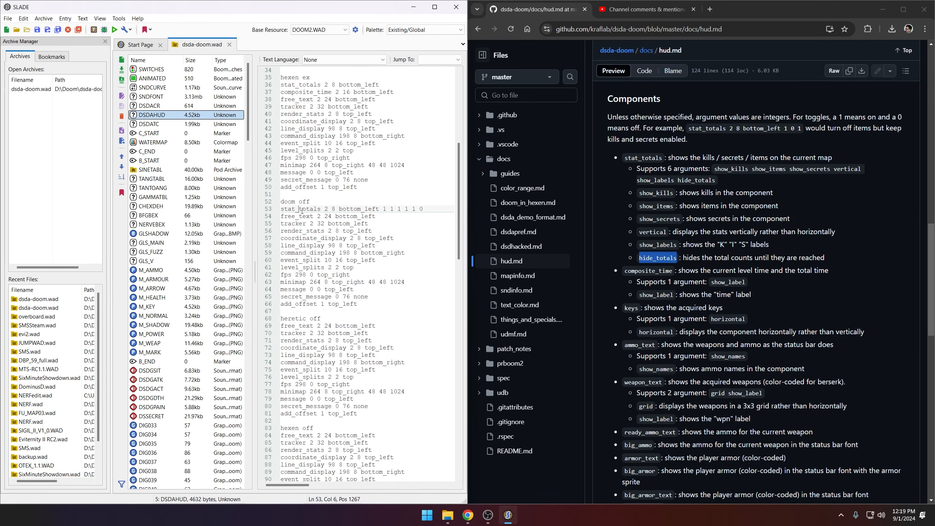
# Change the doom off stat_totals arguments to 1 1 1 0 1 1 and save dsda-doom.wad with the modified lump
pyautogui.click(299, 200)
pyautogui.click(328, 209)
pyautogui.moveTo(282, 211); pyautogui.dragTo(407, 210)
pyautogui.click(380, 210)
pyautogui.click(387, 209)
pyautogui.doubleClick(421, 208)
pyautogui.write('1')
pyautogui.hotkey('ctrl', 's')
pyautogui.click(256, 257)
# Run eviternity2.bat from the batch folder and start a new game in the Withered chapter
pyautogui.click(447, 516)
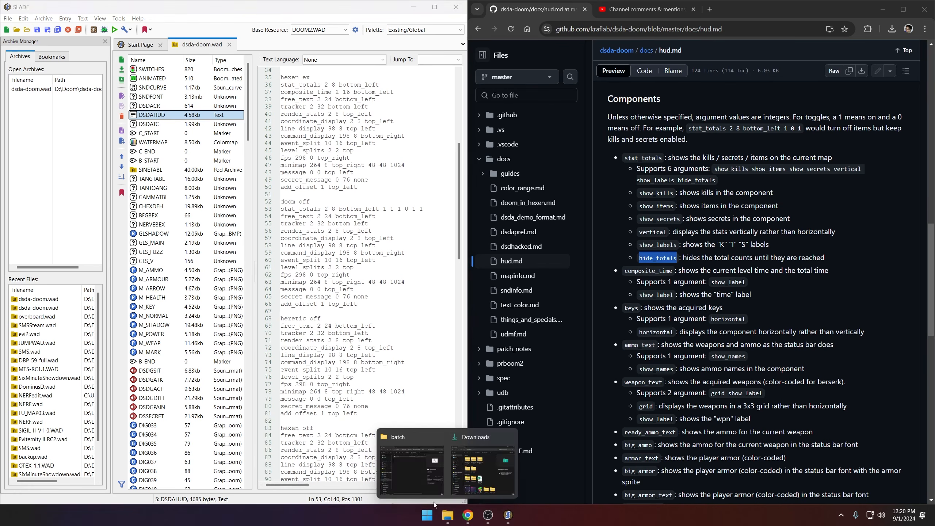
pyautogui.click(407, 463)
pyautogui.doubleClick(523, 176)
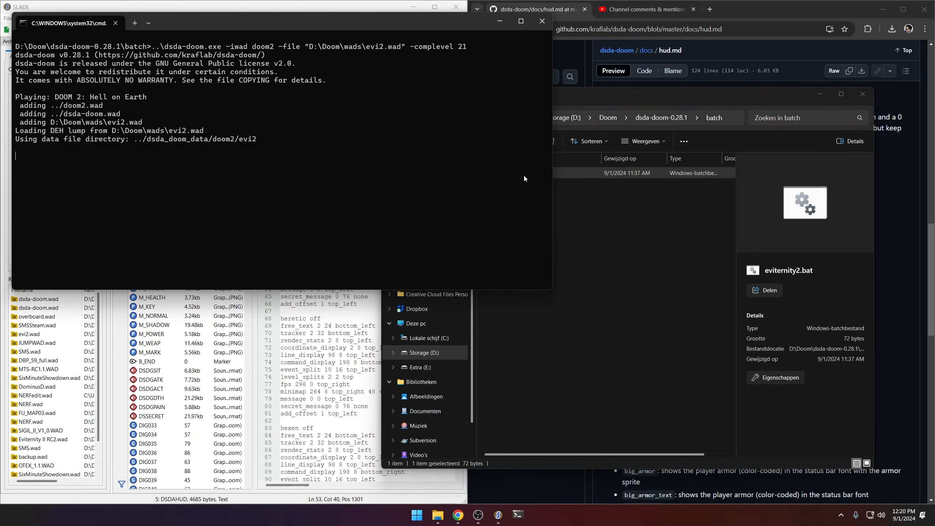
pyautogui.press('Return')
pyautogui.press('Return')
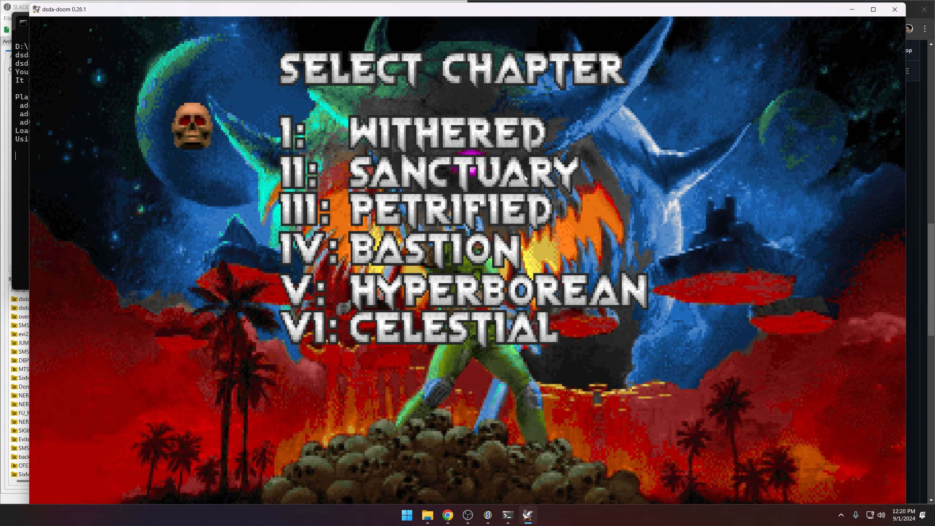
pyautogui.press('Return')
pyautogui.press('Return')
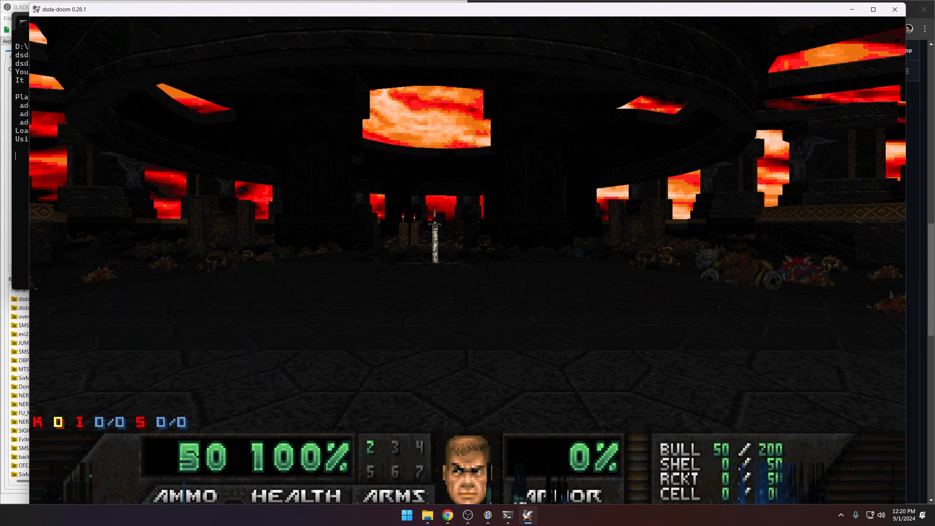
# Toggle the extended HUD repeatedly in the level to compare the stat totals in both modes, leaving it off
pyautogui.press('w')
pyautogui.press('F5')
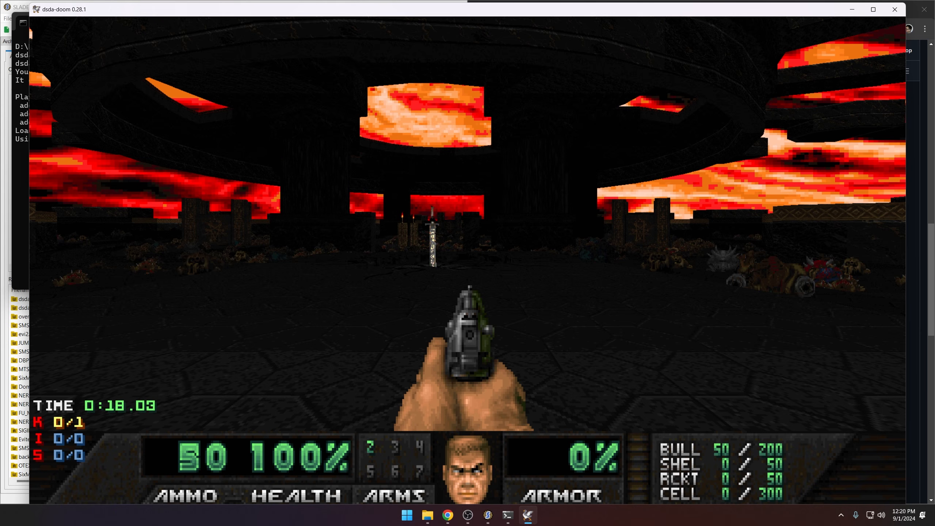
pyautogui.press('F5')
pyautogui.press('F5')
pyautogui.press('F5')
pyautogui.press('F5')
pyautogui.press('F5')
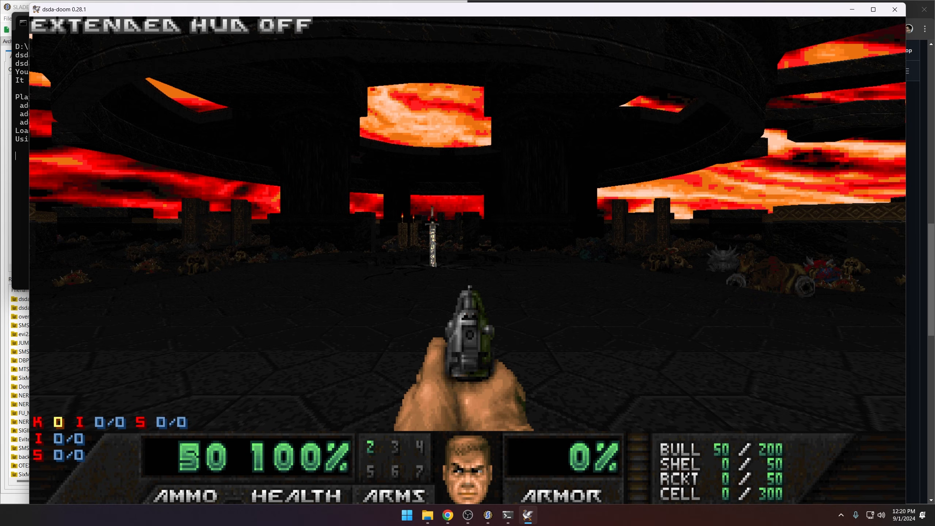
# Start a new game from the main menu and toggle the extended HUD again to examine how both totals layouts are drawn
pyautogui.press('Escape')
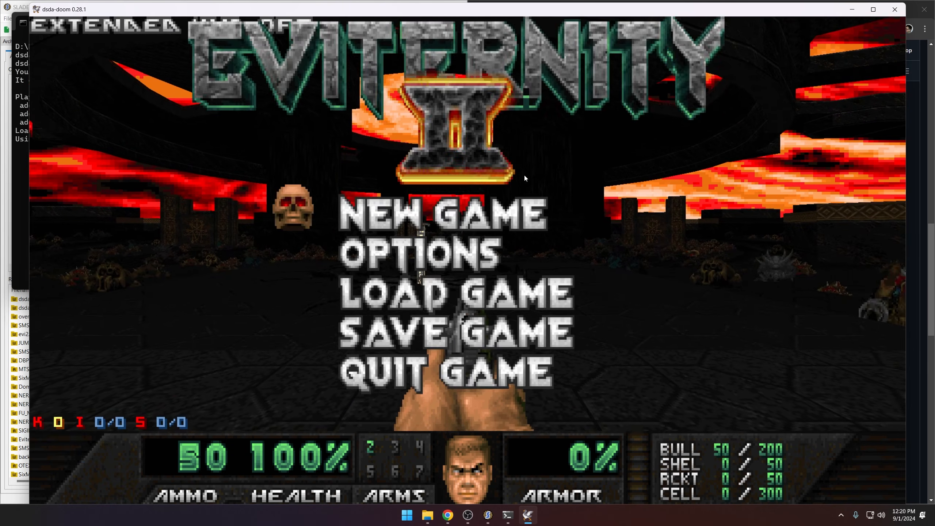
pyautogui.press('Return')
pyautogui.press('Return')
pyautogui.press('Return')
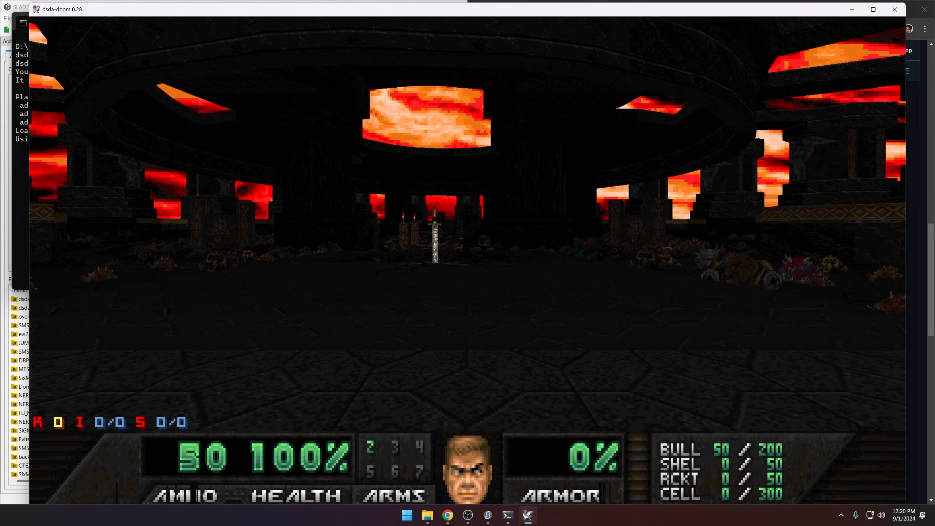
pyautogui.press('F5')
pyautogui.press('F5')
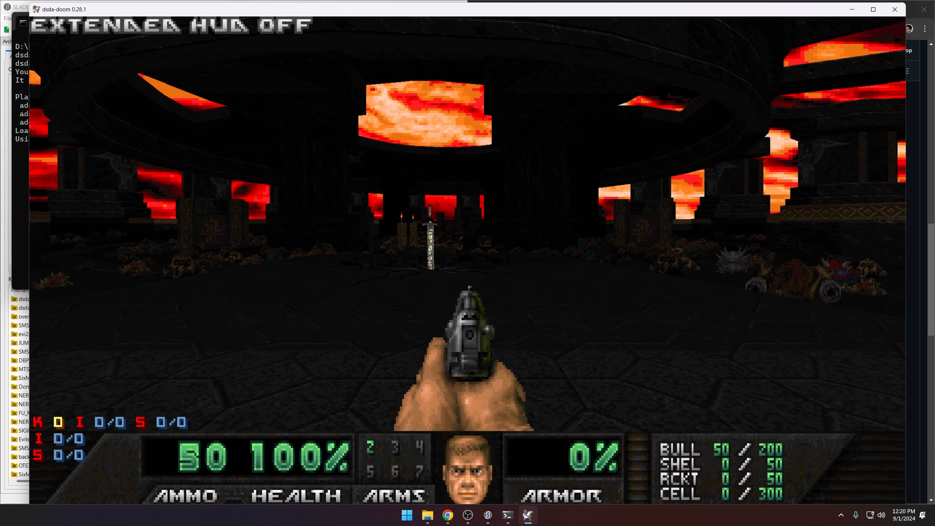
pyautogui.press('F5')
pyautogui.press('F5')
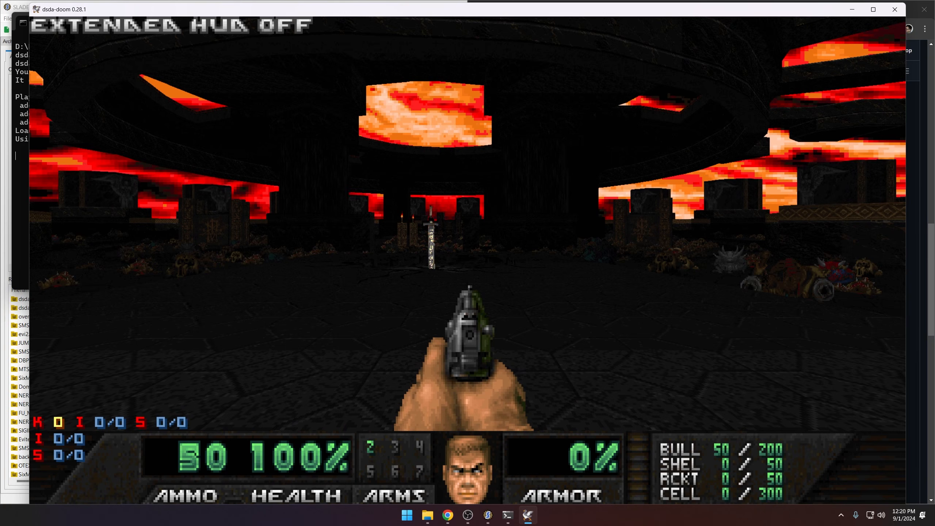
# Quit the game from its main menu
pyautogui.press('Escape')
pyautogui.press('Up')
pyautogui.press('Return')
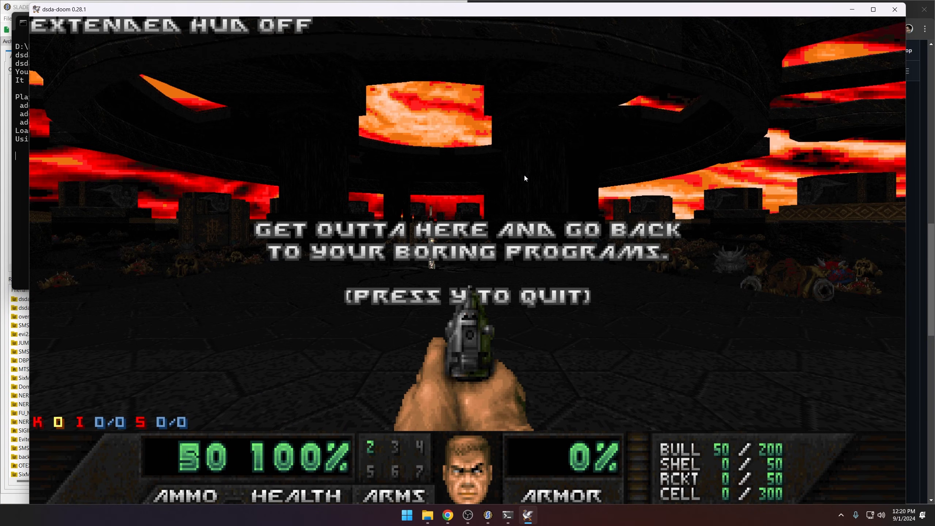
pyautogui.press('y')
# Set the y position of stat_totals in the doom ex block to 24 and save dsda-doom.wad in SLADE
pyautogui.click(320, 129)
pyautogui.scroll(11, 355, 217)
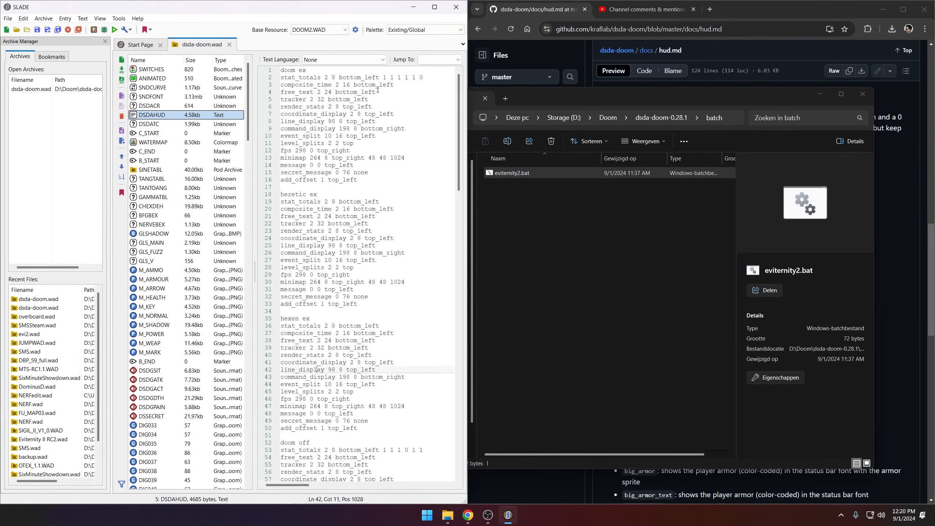
pyautogui.click(333, 77)
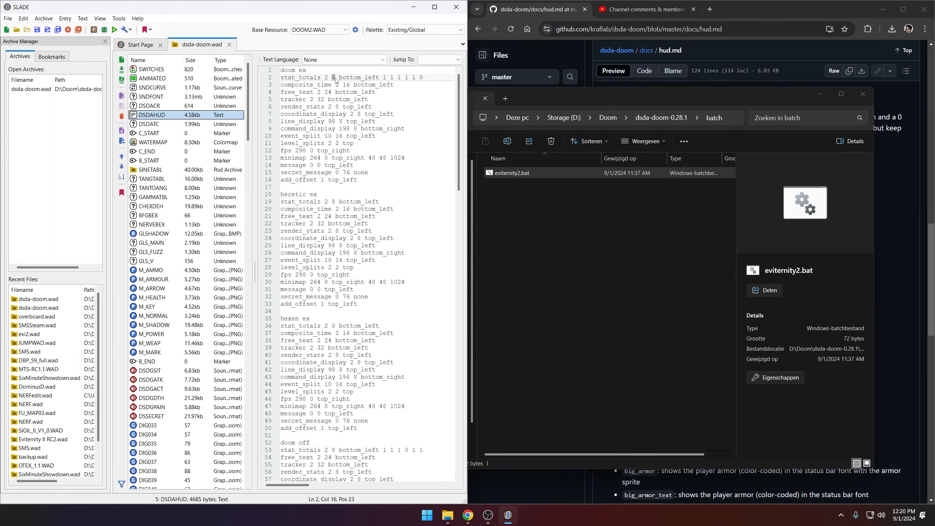
pyautogui.write('24')
pyautogui.hotkey('ctrl', 's')
pyautogui.click(255, 255)
# Run eviternity2.bat again and start a new game to check the position of the vertical totals
pyautogui.click(529, 172)
pyautogui.doubleClick(530, 172)
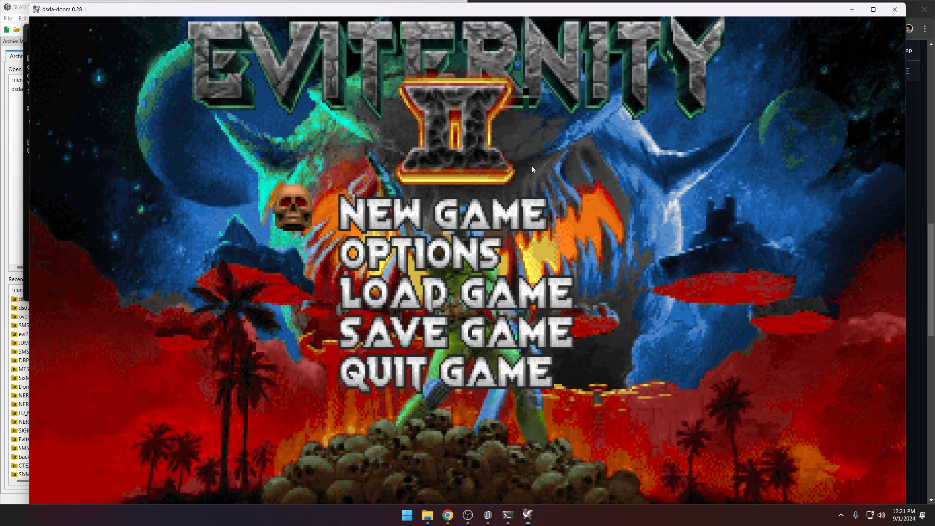
pyautogui.press('Return')
pyautogui.press('Return')
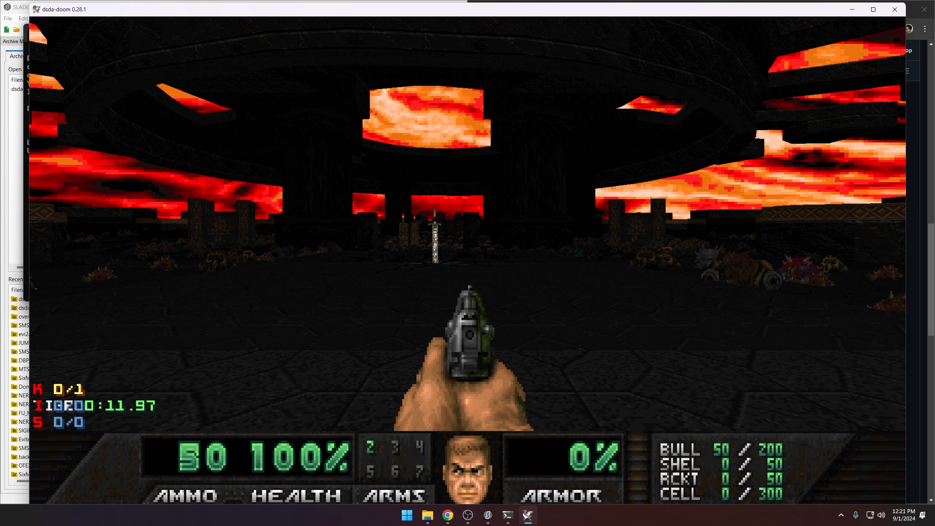
# Return to SLADE, select the y value of composite_time in the doom ex block, and save the archive
pyautogui.hotkey('alt', 'Tab')
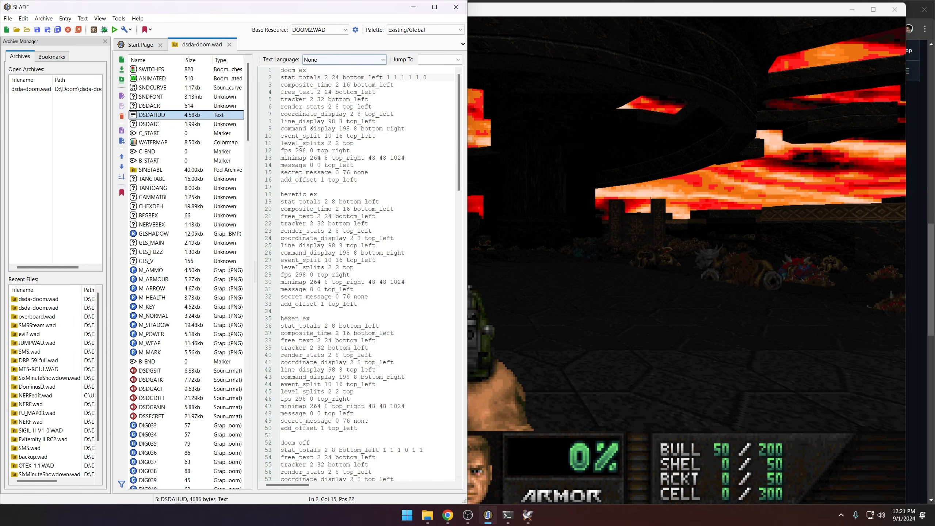
pyautogui.click(323, 85)
pyautogui.moveTo(320, 86); pyautogui.dragTo(294, 92)
pyautogui.click(298, 85)
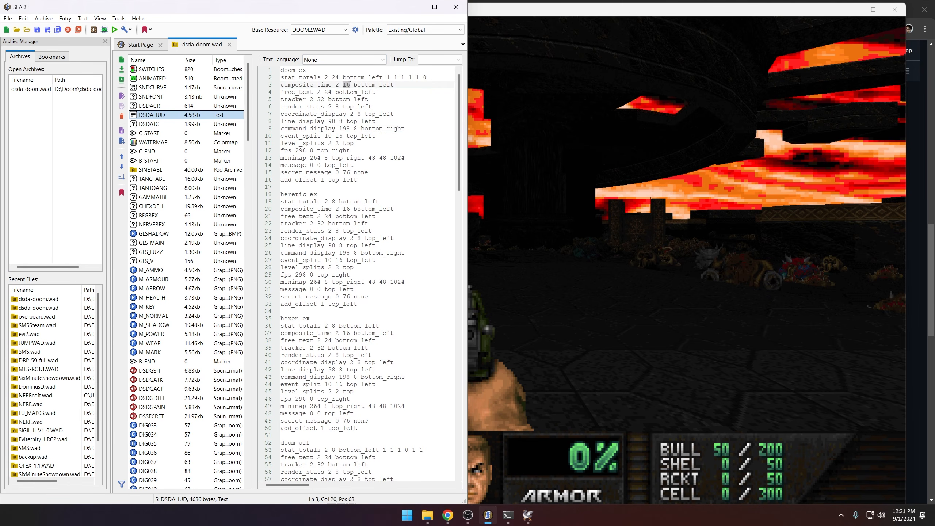
pyautogui.hotkey('ctrl', 's')
pyautogui.press('Return')
# Switch back to the game, quit it from the main menu, and confirm saving the lump in SLADE
pyautogui.hotkey('alt', 'Tab')
pyautogui.press('Escape')
pyautogui.press('Up')
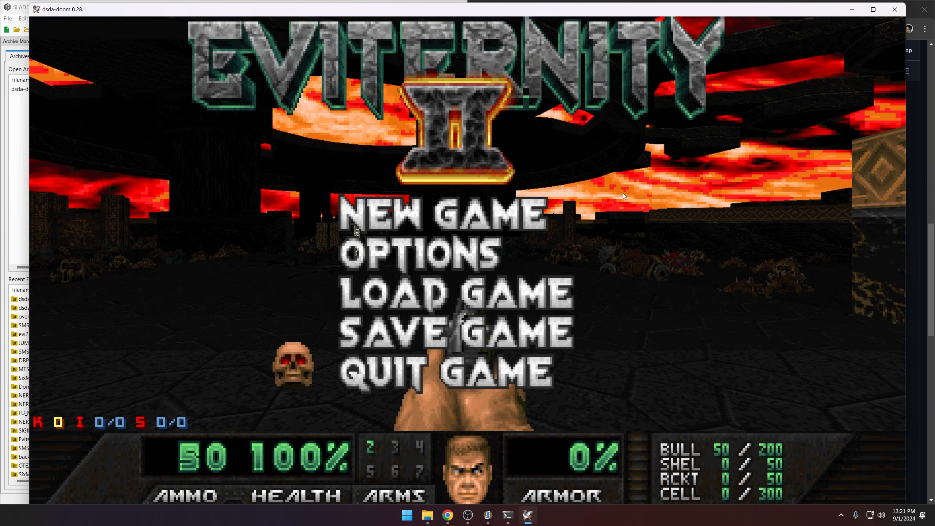
pyautogui.press('Return')
pyautogui.press('y')
pyautogui.click(253, 256)
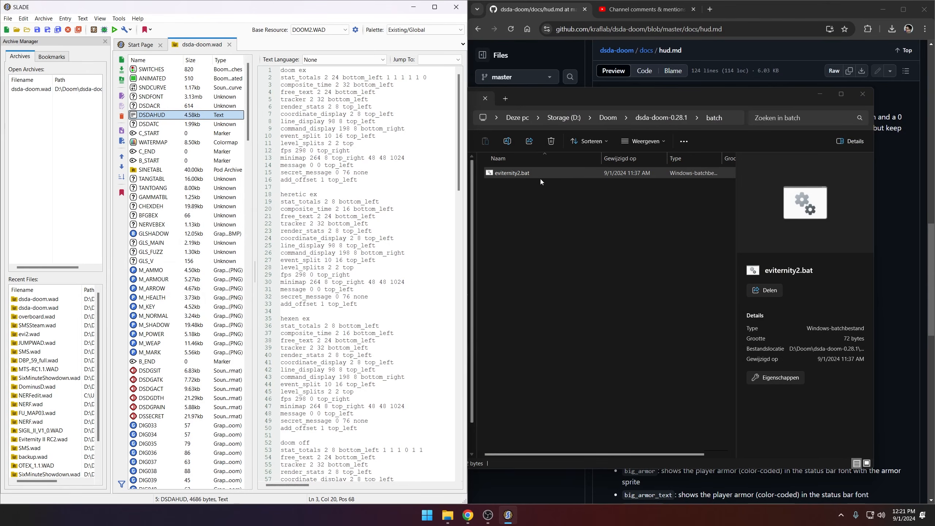
# Relaunch the game with eviternity2.bat and start another new game with the default chapter and skill
pyautogui.doubleClick(537, 175)
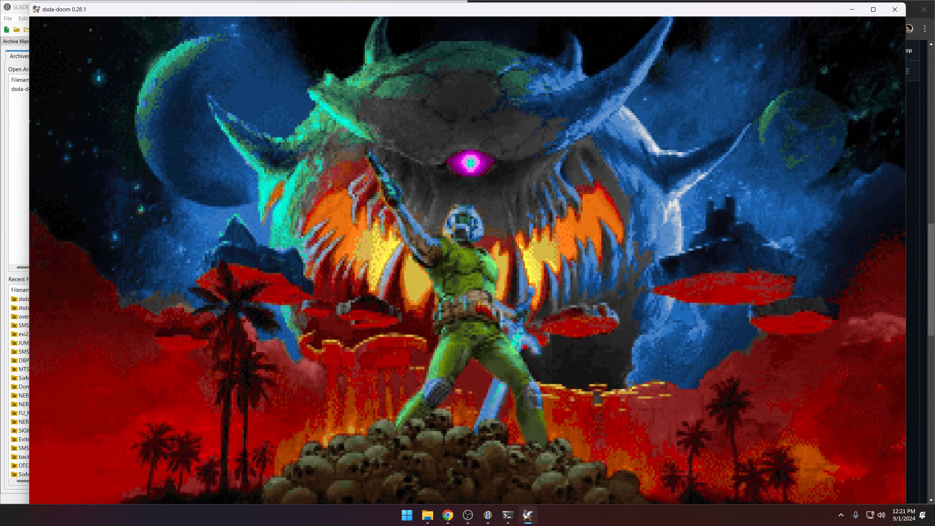
pyautogui.press('Return')
pyautogui.press('Return')
pyautogui.press('Return')
pyautogui.press('Return')
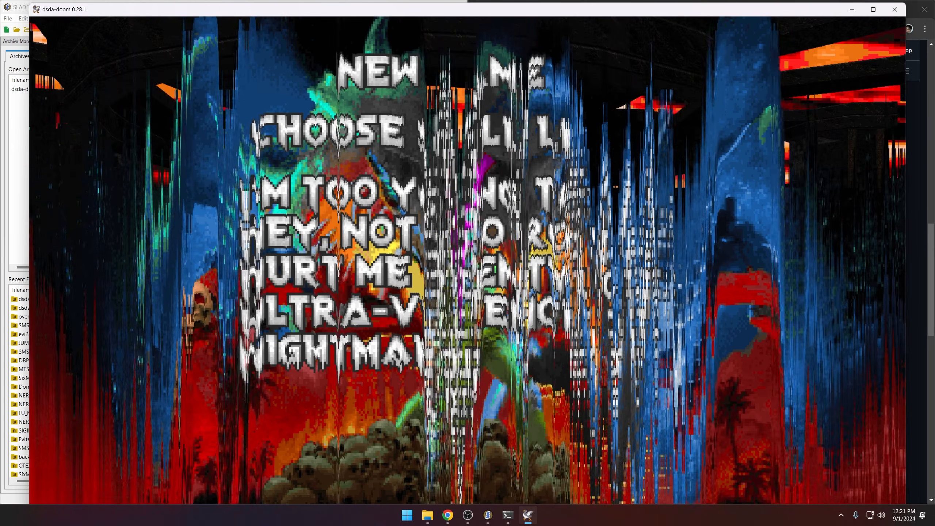
# Toggle the extended HUD on and off to compare the time and stat positions in both modes
pyautogui.press('F5')
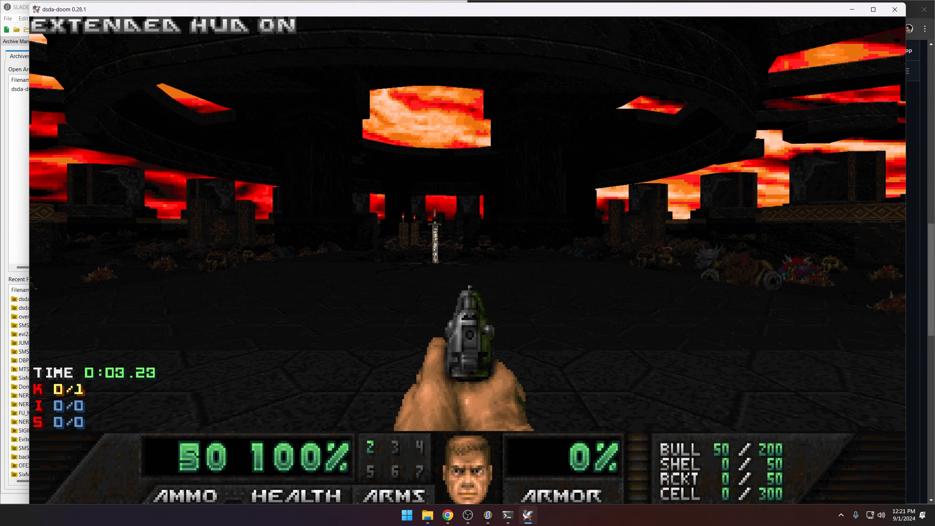
pyautogui.press('F5')
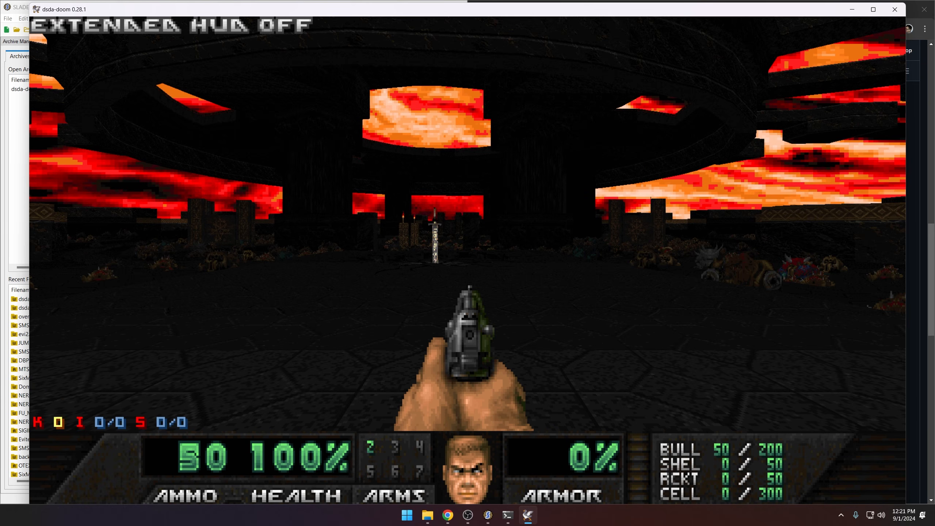
pyautogui.press('d')
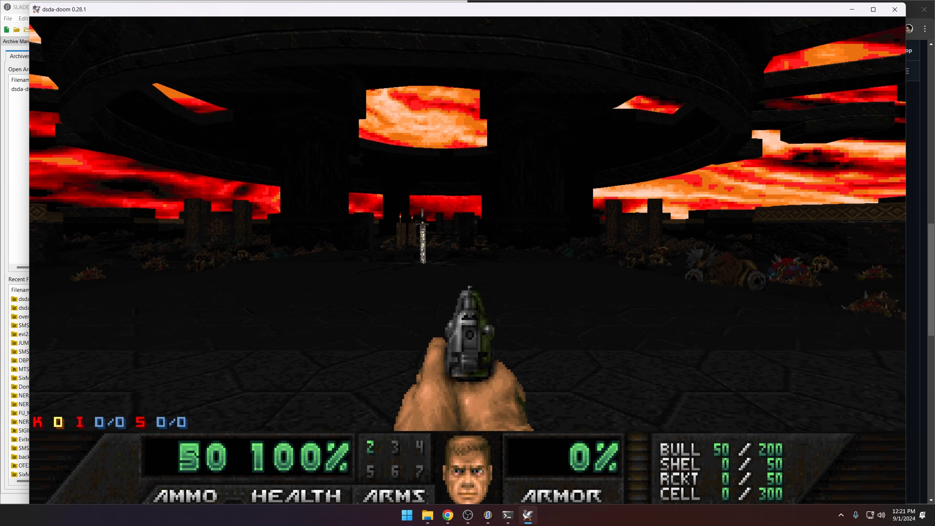
# Go to the castle map, open the door up the steps, and shoot the monsters to check the kill counter
pyautogui.press('pagedown')
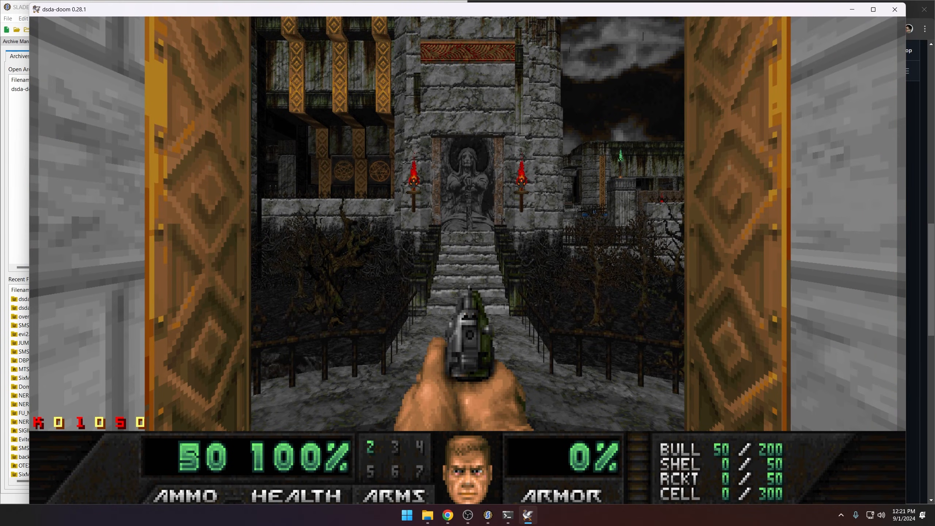
pyautogui.press('w')
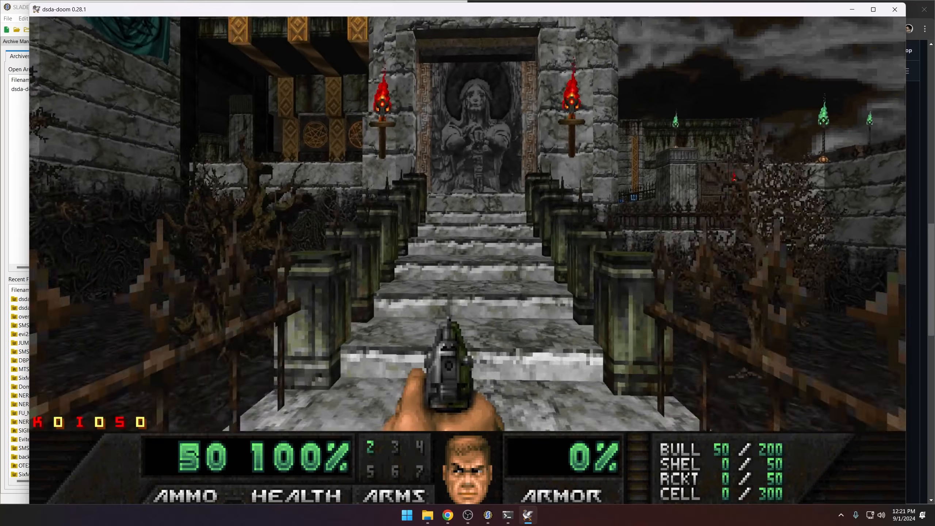
pyautogui.press('w')
pyautogui.press('space')
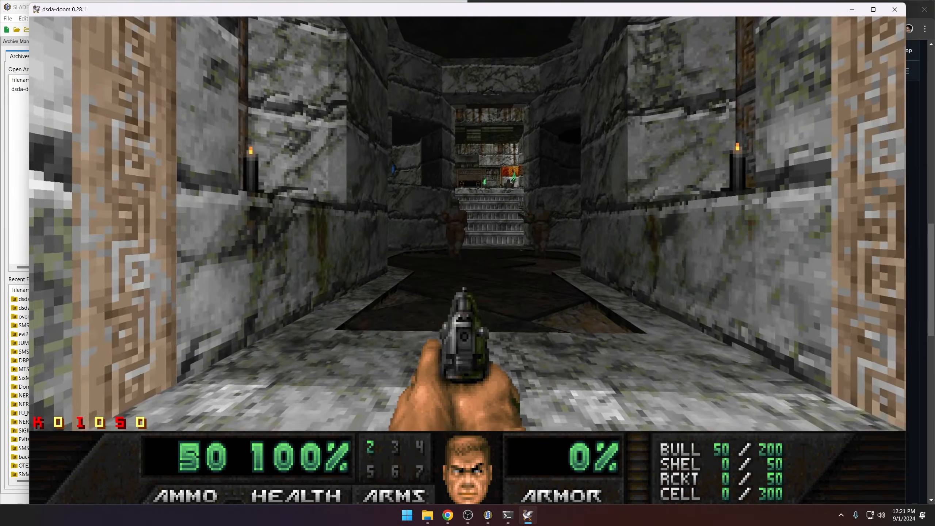
pyautogui.click(468, 260)
pyautogui.click(468, 260)
pyautogui.press('s')
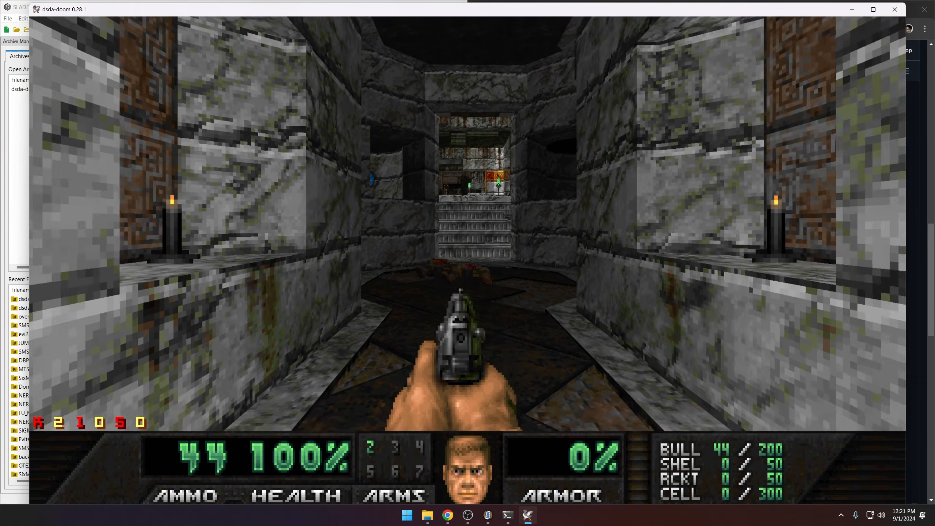
pyautogui.press('s')
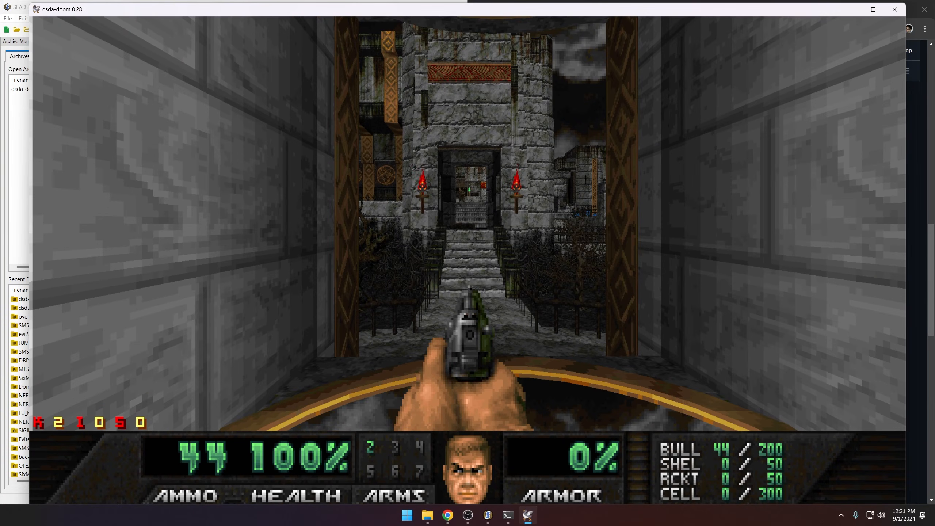
# Kill all monsters with the tntem cheat to check how completed kills are displayed, and quit the game
pyautogui.write('tntem')
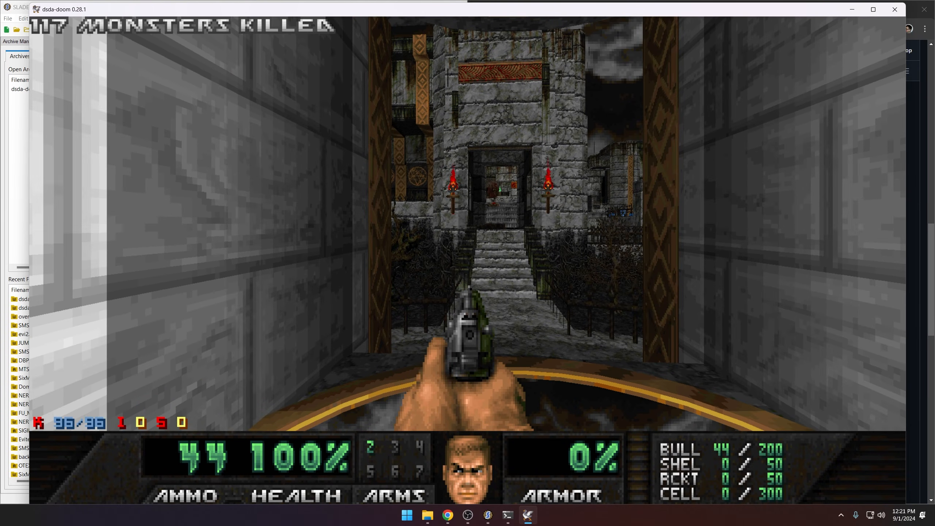
pyautogui.write('w')
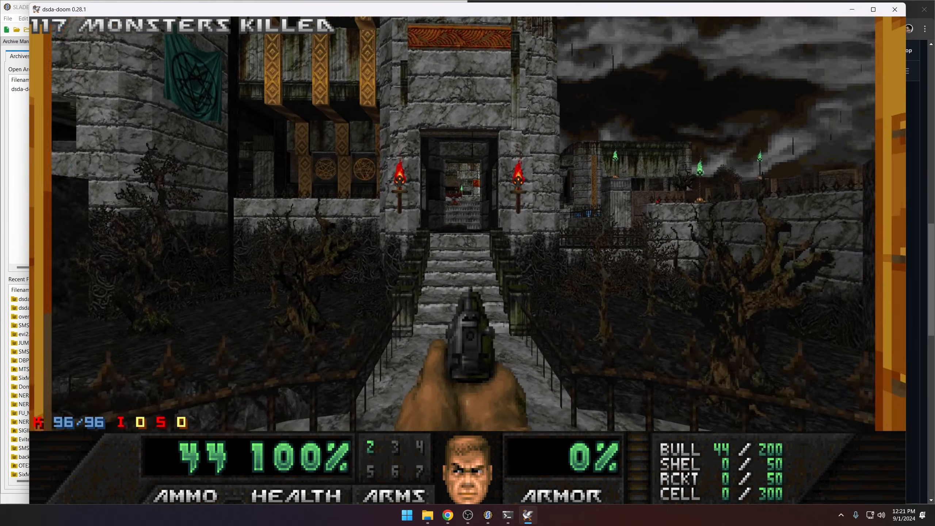
pyautogui.write('s')
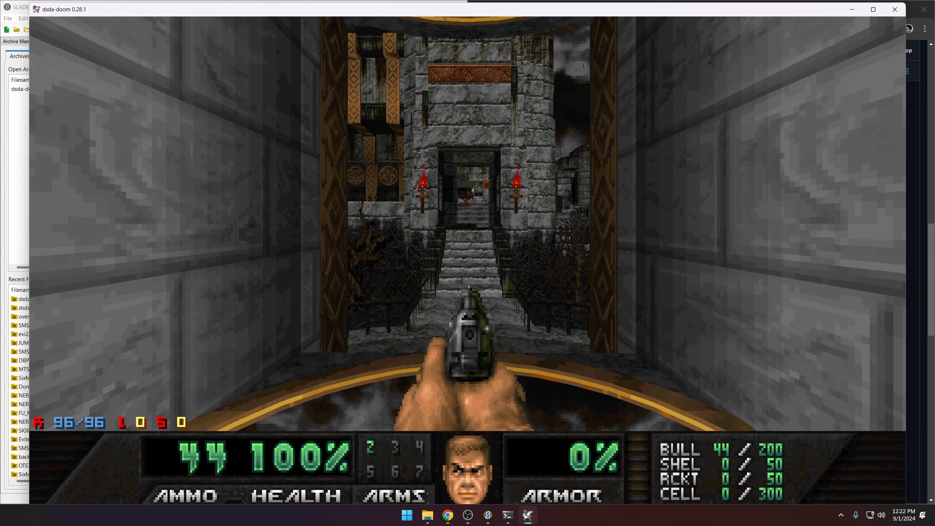
pyautogui.write('s')
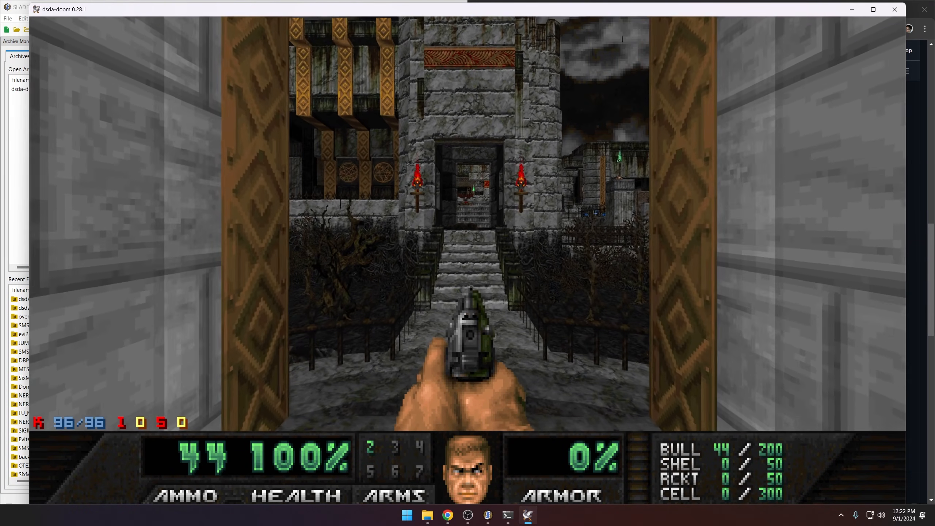
pyautogui.press('Escape')
pyautogui.press('Up')
pyautogui.press('Return')
pyautogui.press('y')
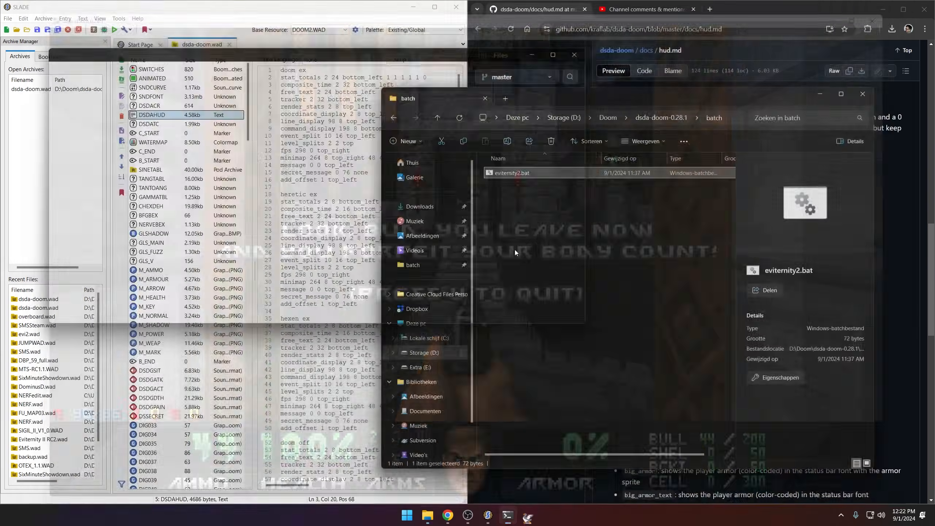
# Copy the doom ex composite_time line below stat_totals in the doom off block as "composite_time 2 16 bottom_left" and save the archive
pyautogui.moveTo(402, 87); pyautogui.dragTo(280, 84)
pyautogui.hotkey('ctrl', 'c')
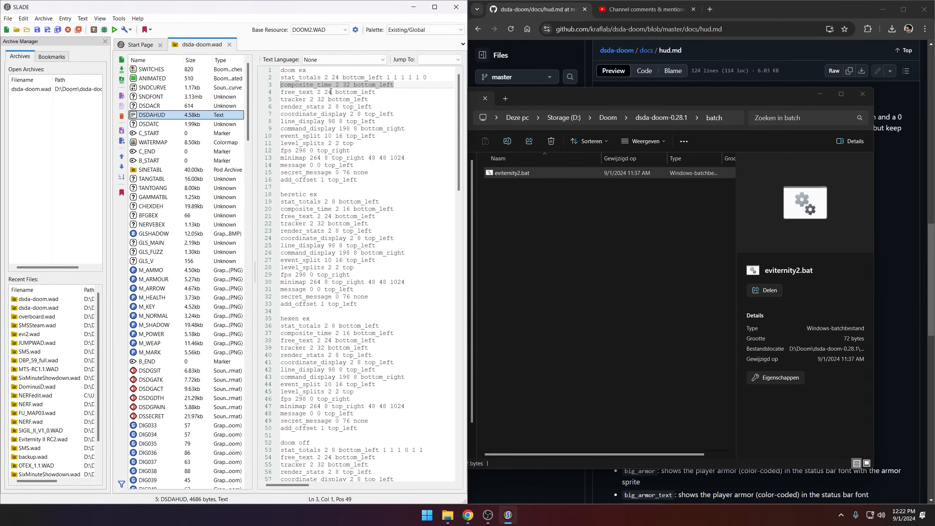
pyautogui.scroll(-11, 297, 94)
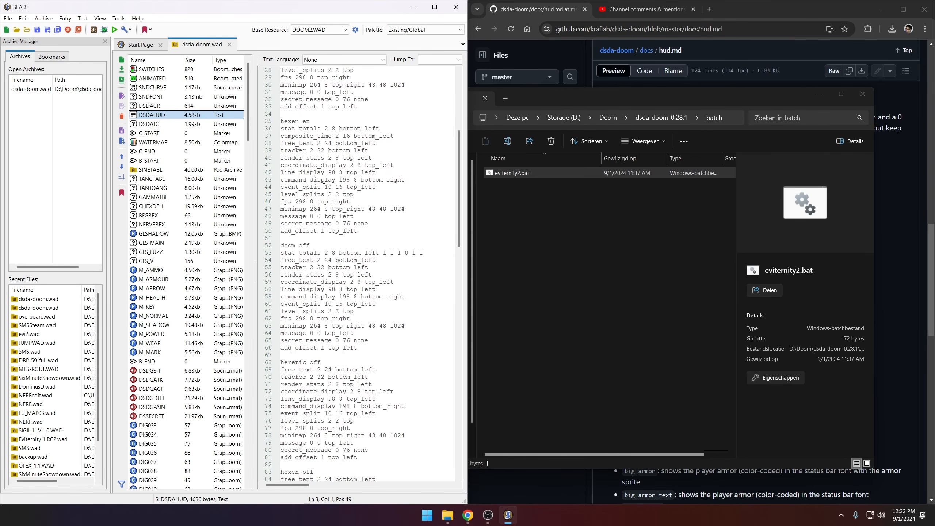
pyautogui.click(430, 210)
pyautogui.press('Return')
pyautogui.hotkey('ctrl', 'v')
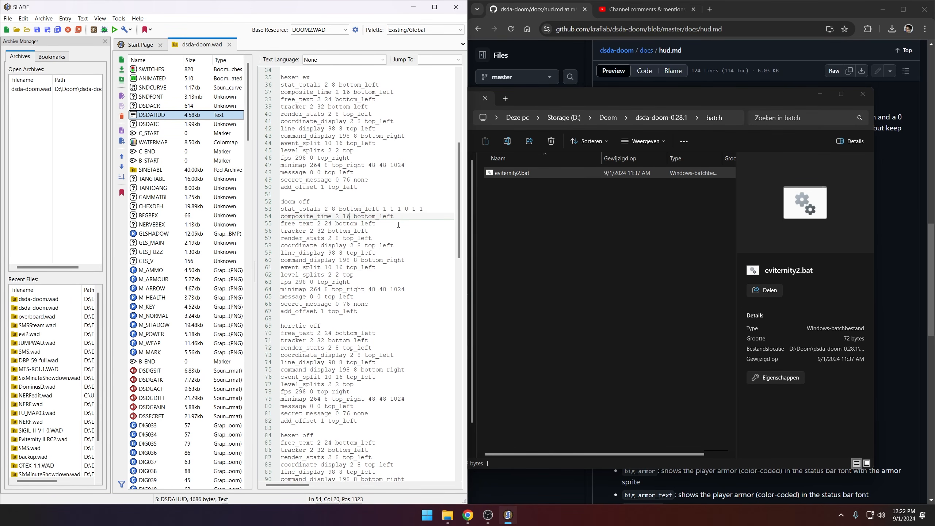
pyautogui.hotkey('ctrl', 's')
pyautogui.click(264, 256)
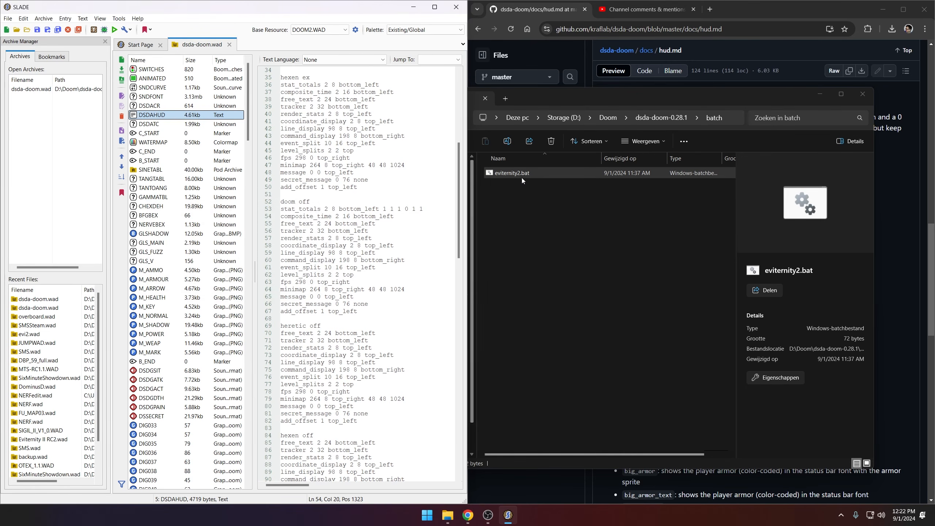
# Relaunch the game with eviternity2.bat and start a new game with the default chapter and skill
pyautogui.doubleClick(521, 176)
pyautogui.press('Return')
pyautogui.press('Return')
pyautogui.press('Return')
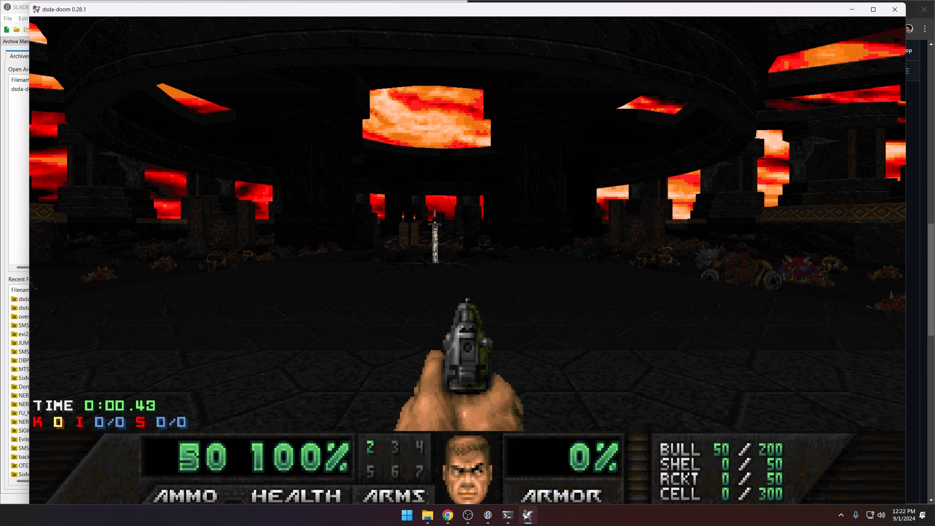
# Switch the extended HUD on and off repeatedly to check the time line in both modes, and quit the game
pyautogui.press('F5')
pyautogui.press('F5')
pyautogui.press('F5')
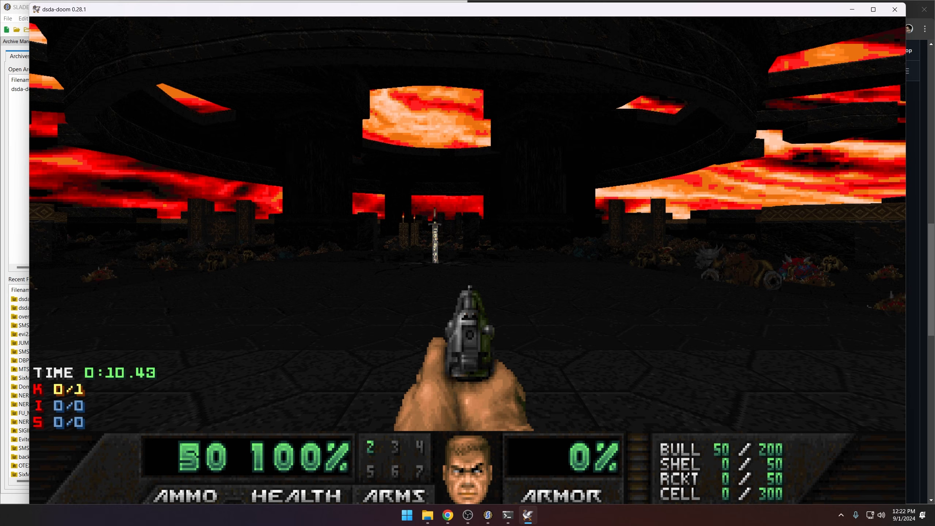
pyautogui.press('F5')
pyautogui.press('F5')
pyautogui.press('F5')
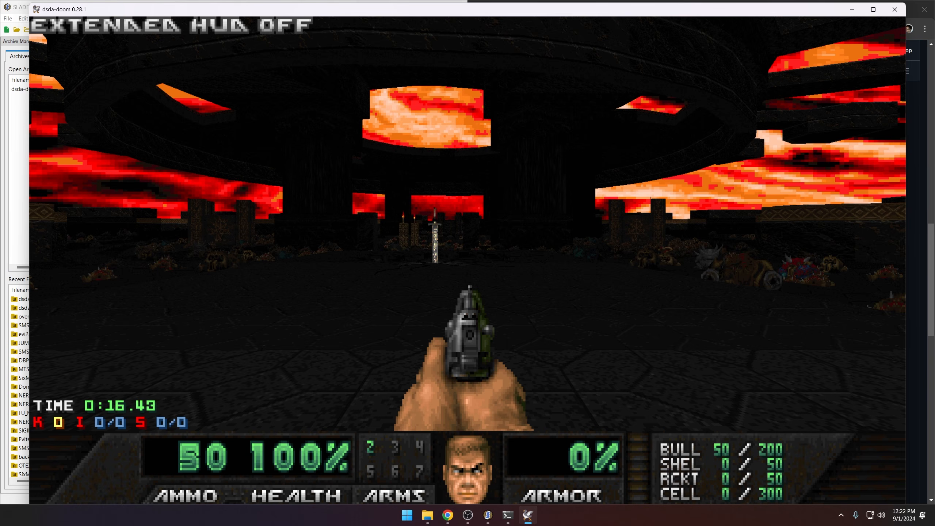
pyautogui.press('Escape')
pyautogui.press('Return')
pyautogui.press('y')
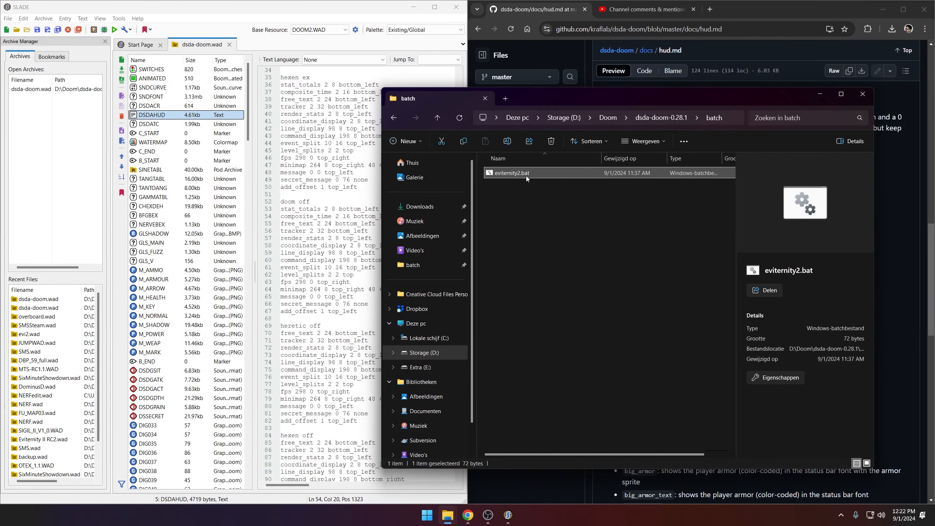
# Return to SLADE and examine the doom ex header and the position and alignment values of its free_text line
pyautogui.click(332, 114)
pyautogui.scroll(11, 355, 307)
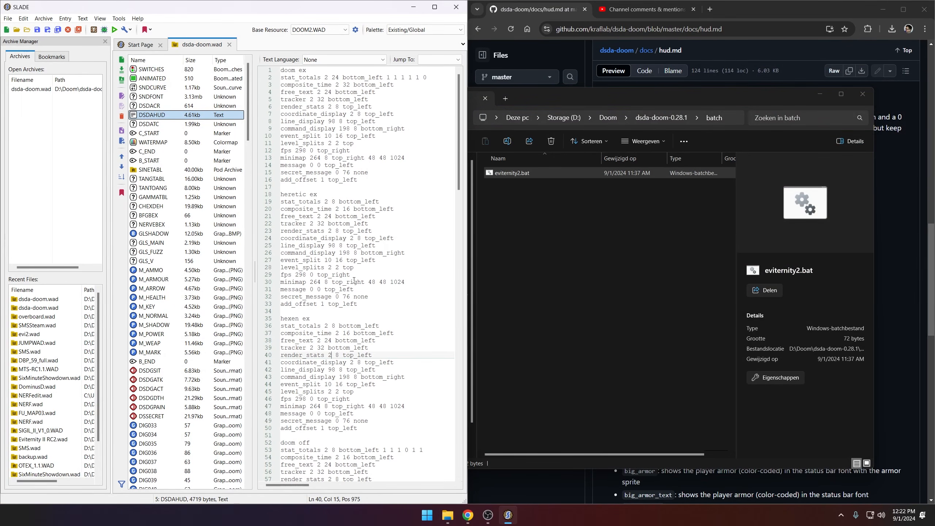
pyautogui.click(281, 69)
pyautogui.click(310, 92)
pyautogui.moveTo(300, 70); pyautogui.dragTo(314, 70)
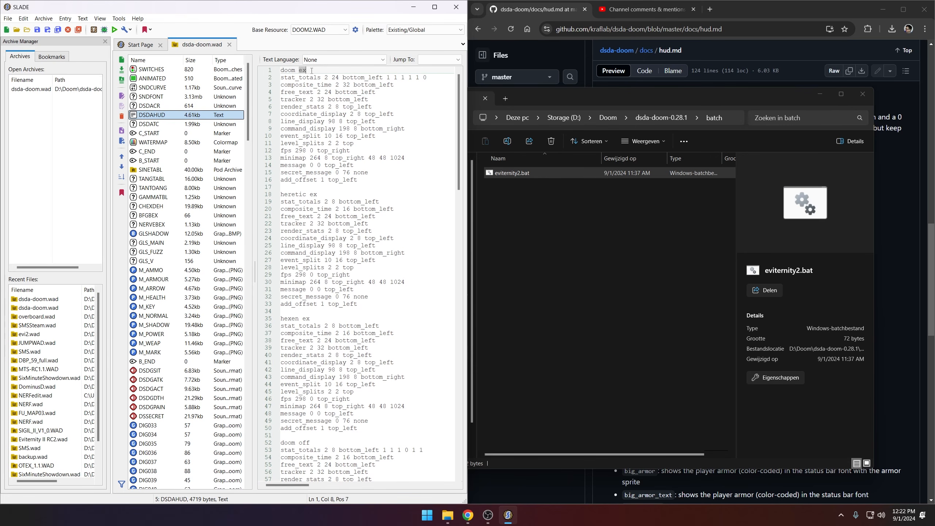
pyautogui.click(296, 92)
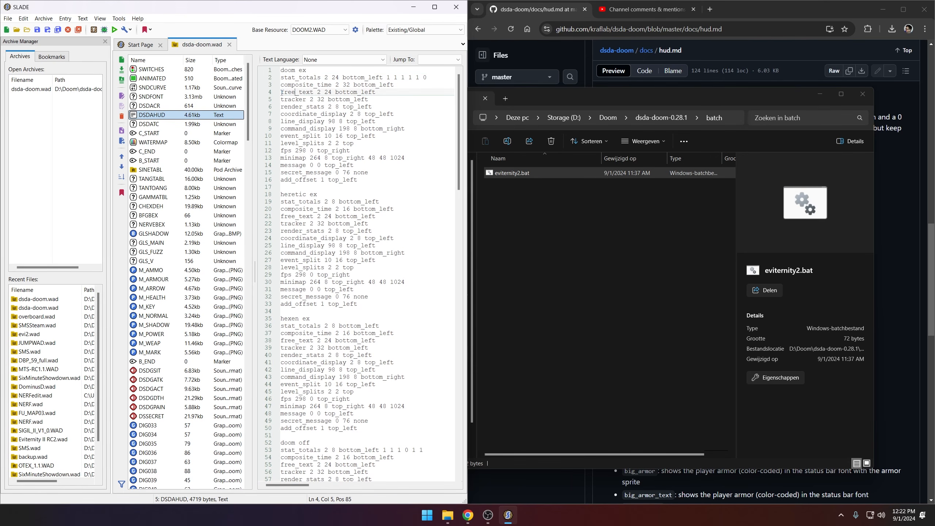
pyautogui.moveTo(282, 92); pyautogui.dragTo(375, 93)
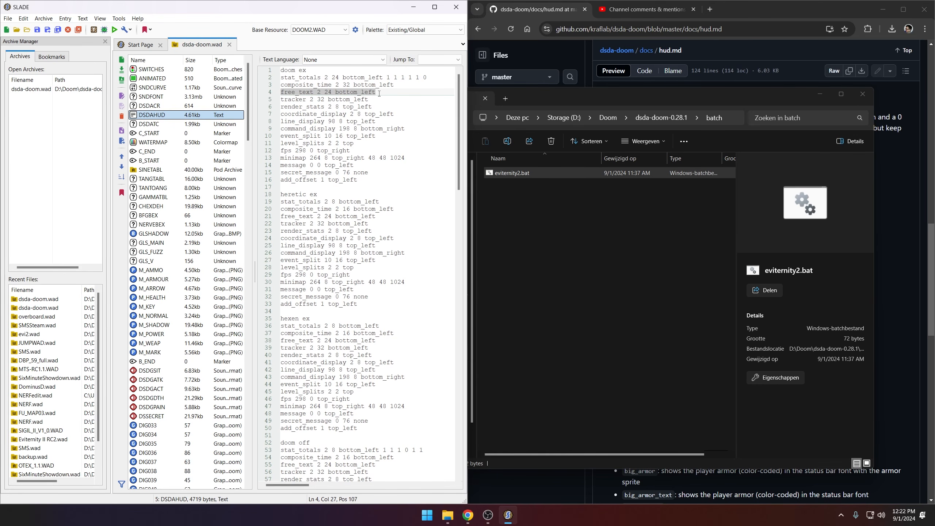
pyautogui.click(319, 92)
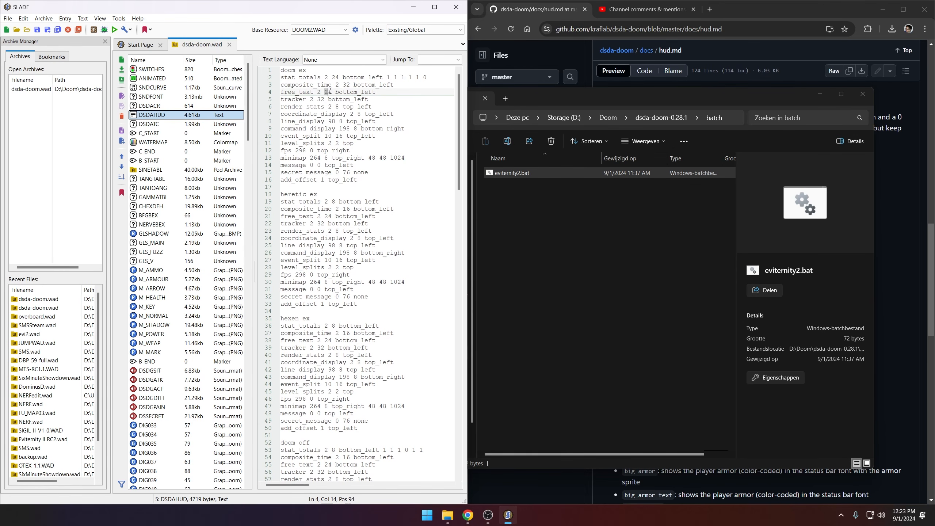
pyautogui.moveTo(344, 90); pyautogui.dragTo(383, 93)
pyautogui.click(382, 93)
# Open the recent dsda-doom.wad from the dsda-doom-0.27.5 folder and display its DSDAHUD lump
pyautogui.click(8, 19)
pyautogui.moveTo(51, 59)
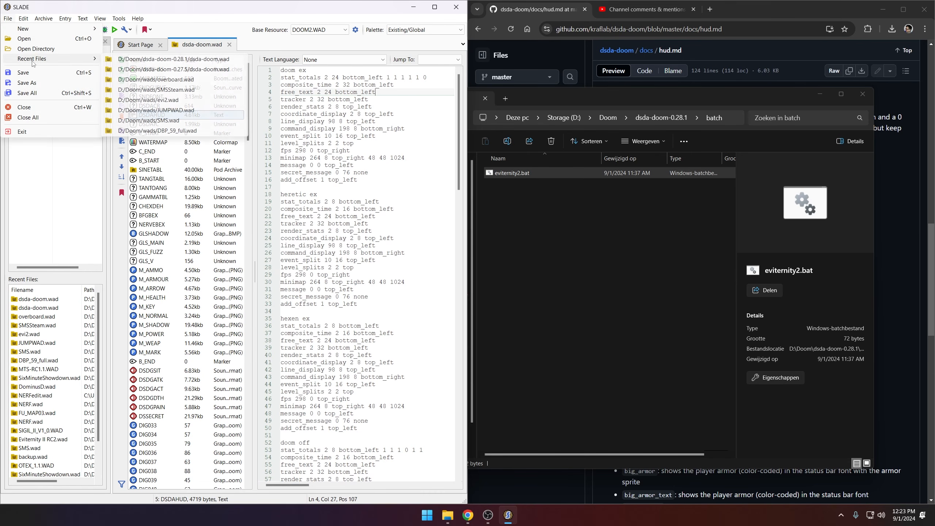
pyautogui.click(164, 70)
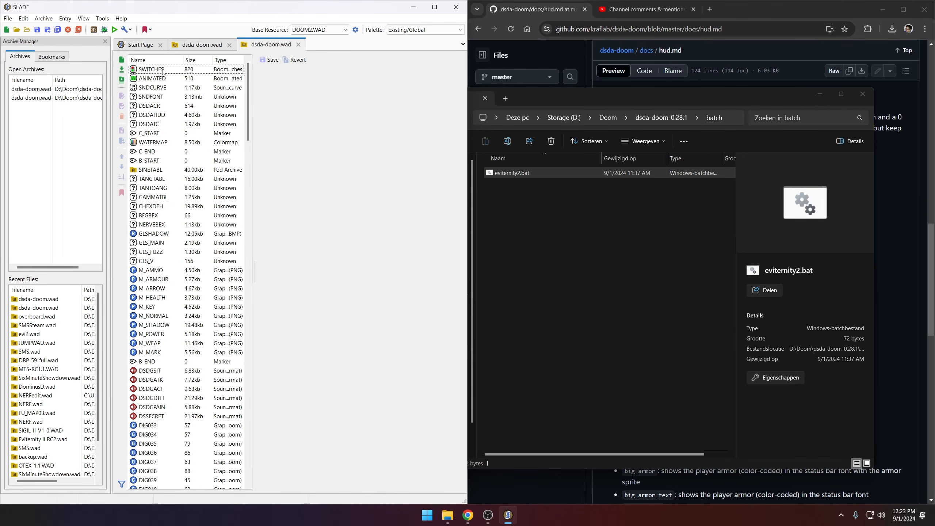
pyautogui.click(163, 115)
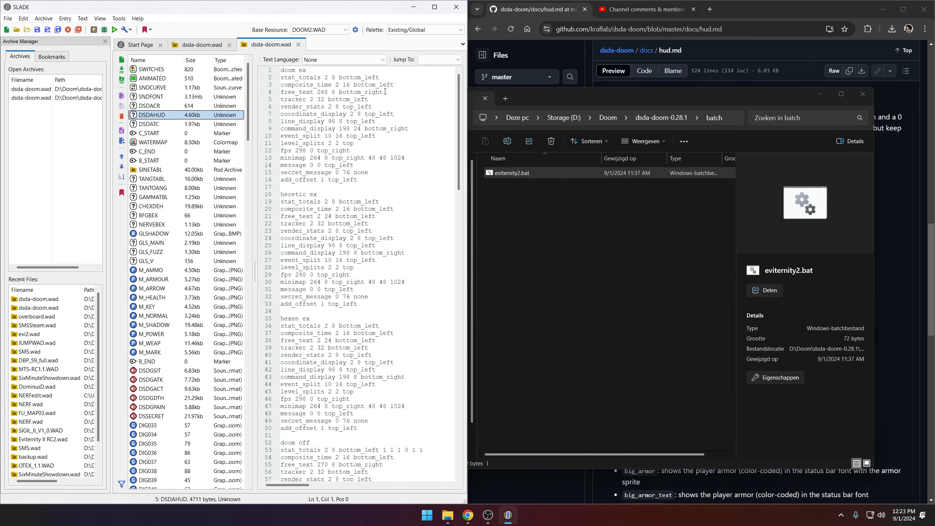
# Replace the 0.28.1 doom ex free_text line with "free_text 268 8 bottom_right" copied from the 0.27.5 archive, closing that archive
pyautogui.moveTo(385, 92); pyautogui.dragTo(281, 92)
pyautogui.hotkey('ctrl', 'c')
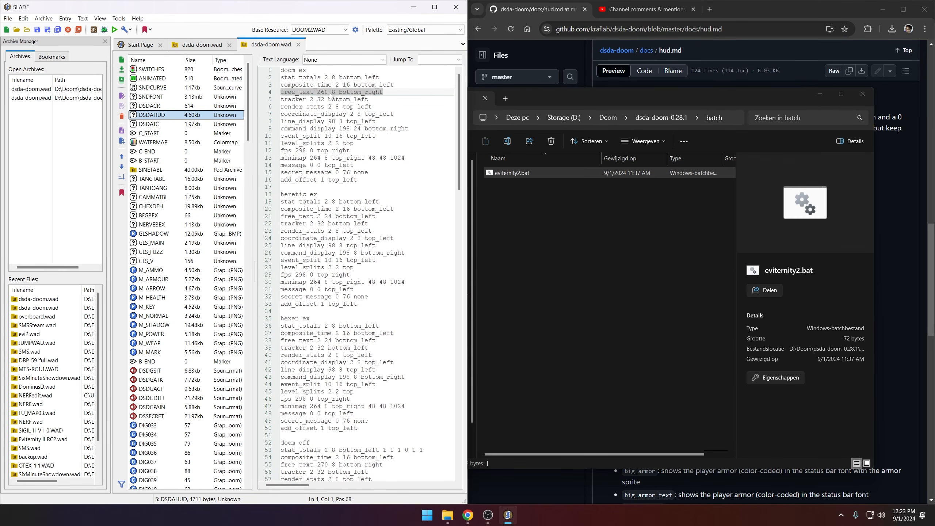
pyautogui.click(299, 45)
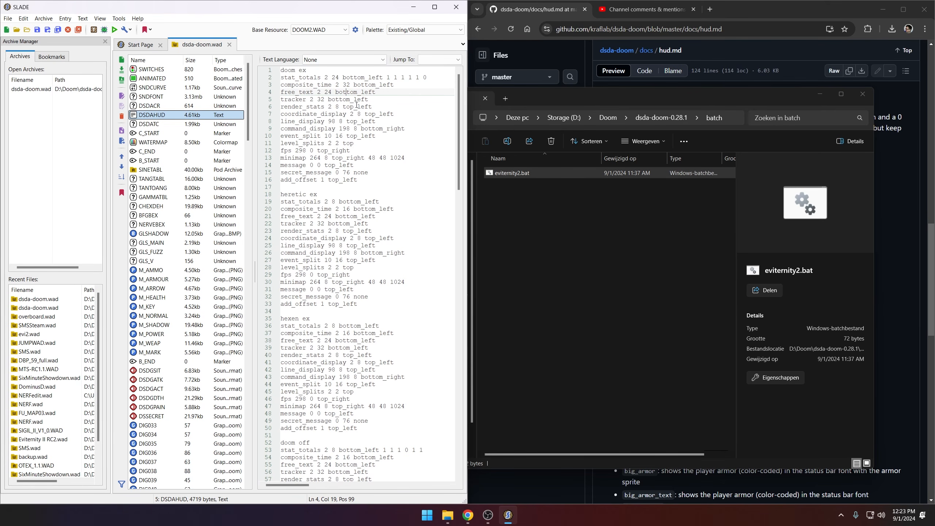
pyautogui.moveTo(380, 90); pyautogui.dragTo(277, 95)
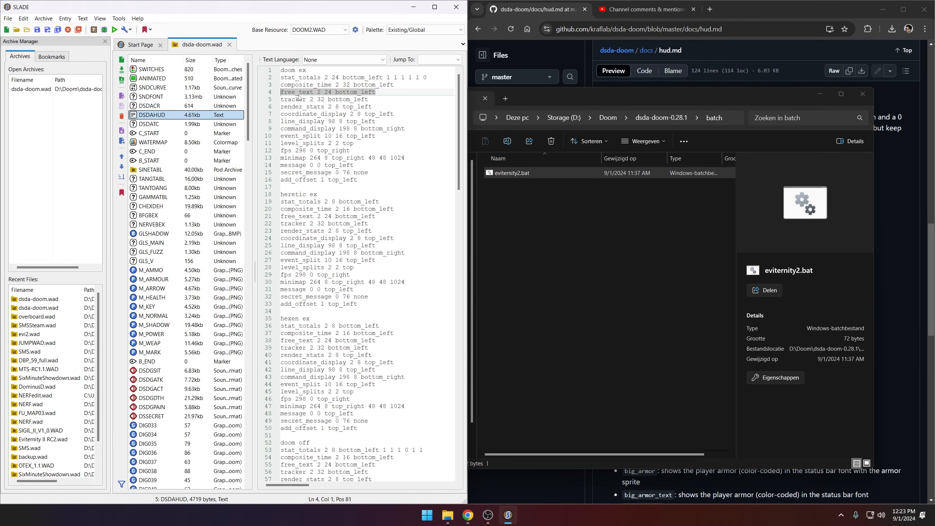
pyautogui.hotkey('ctrl', 'v')
# Replace the doom off section's free_text line with "free_text 268 8 bottom_right" and save the changes to the DSDAHUD entry
pyautogui.scroll(-7, 362, 193)
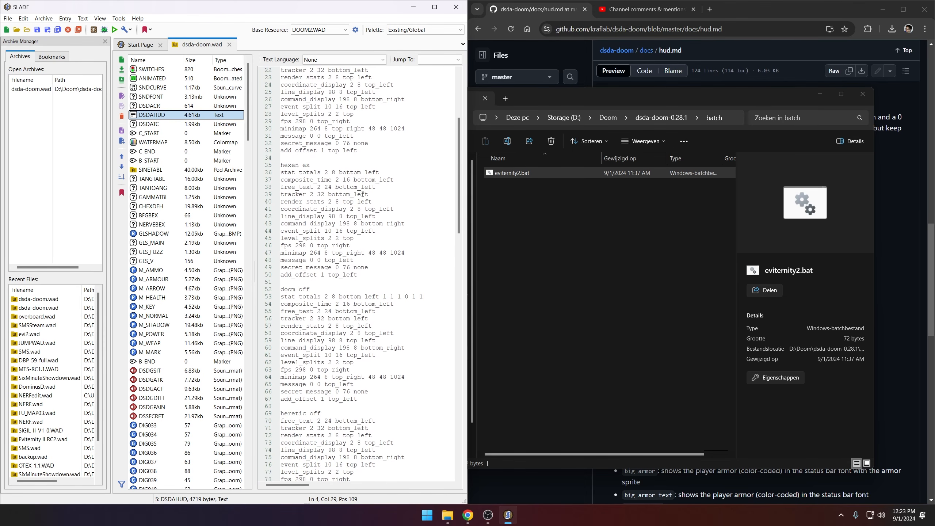
pyautogui.scroll(-2, 362, 254)
pyautogui.moveTo(379, 268); pyautogui.dragTo(273, 264)
pyautogui.hotkey('ctrl', 'v')
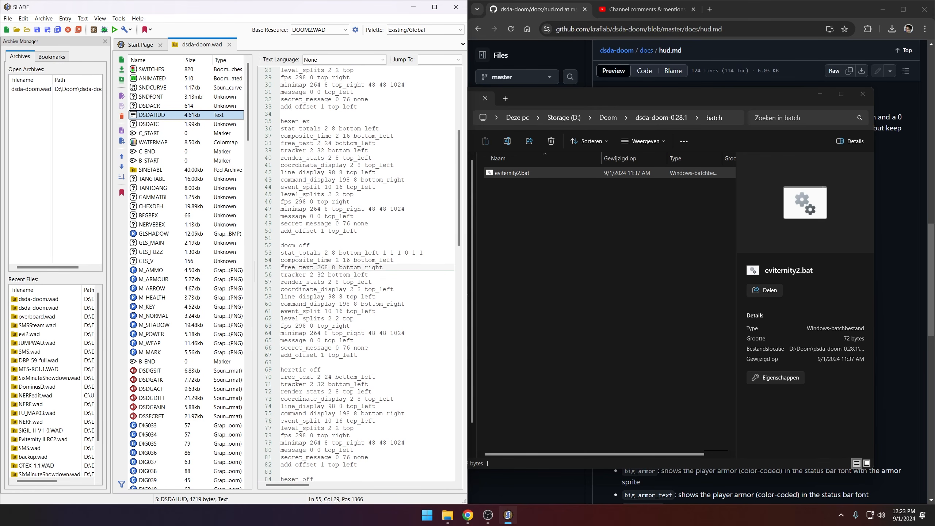
pyautogui.hotkey('ctrl', 's')
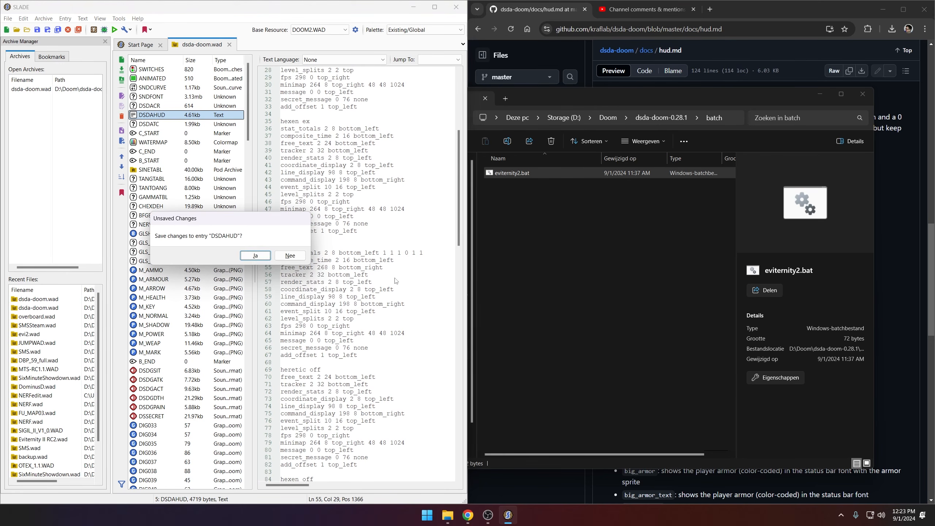
pyautogui.click(254, 254)
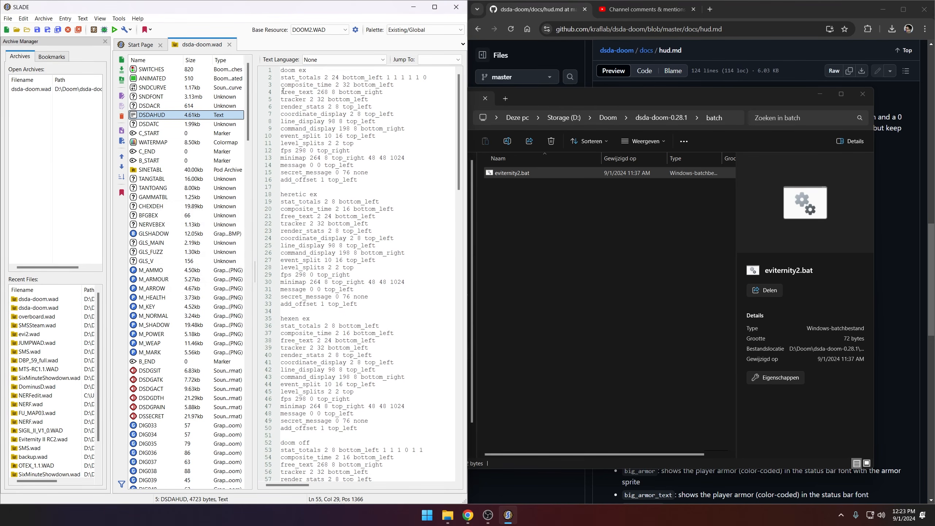
pyautogui.moveTo(282, 92); pyautogui.dragTo(314, 92)
pyautogui.click(319, 93)
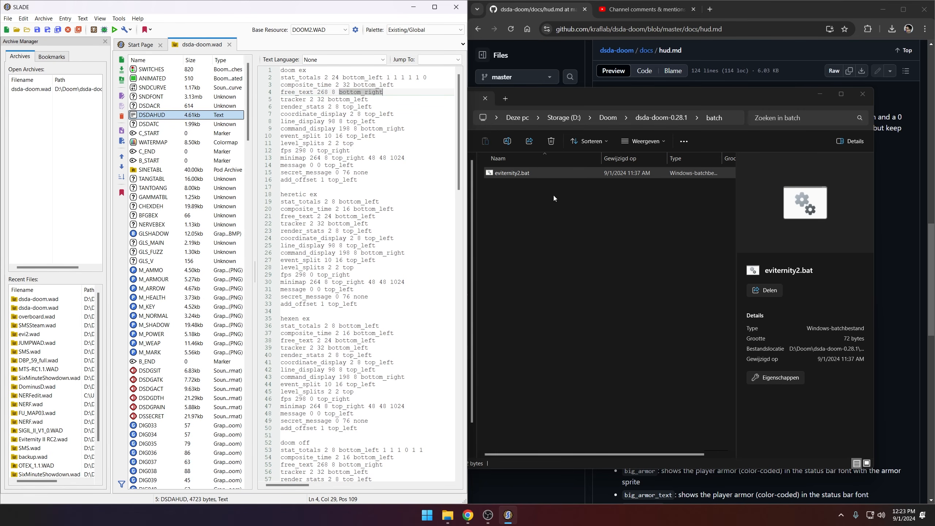
# Launch the game with eviternity2.bat, start a new Ultra-Violence game and move around briefly
pyautogui.doubleClick(540, 176)
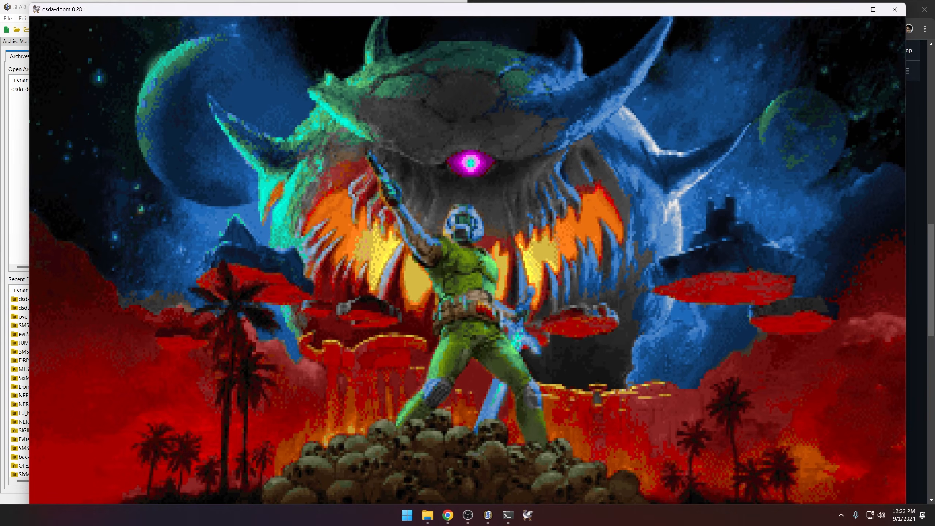
pyautogui.press('Return')
pyautogui.press('Return')
pyautogui.press('Return')
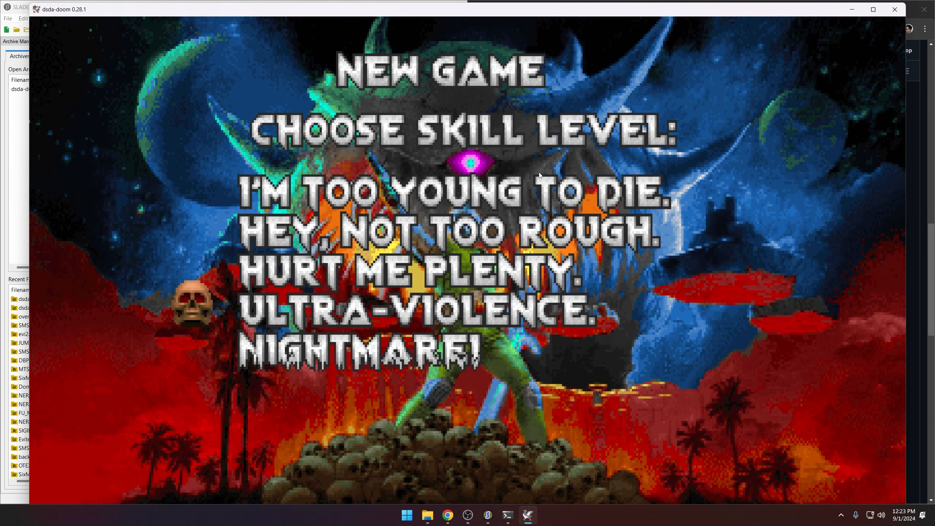
pyautogui.press('Return')
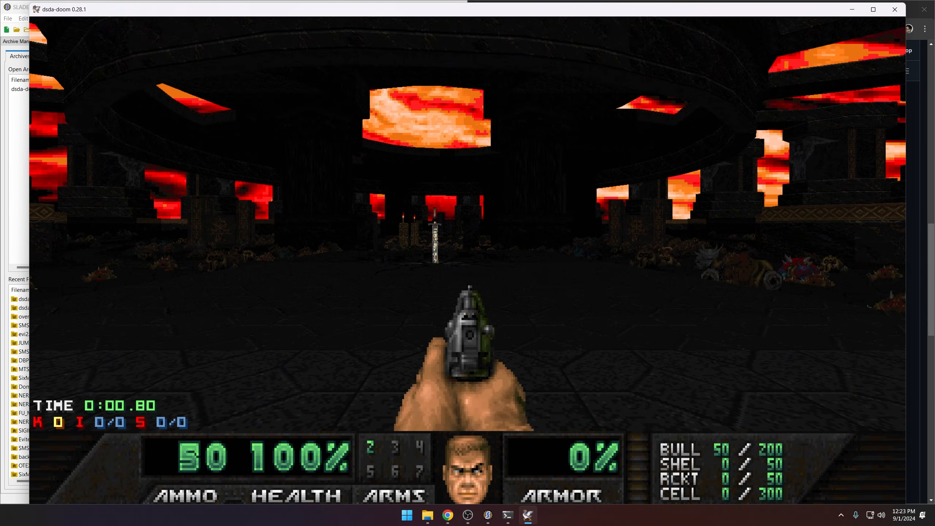
pyautogui.press('s')
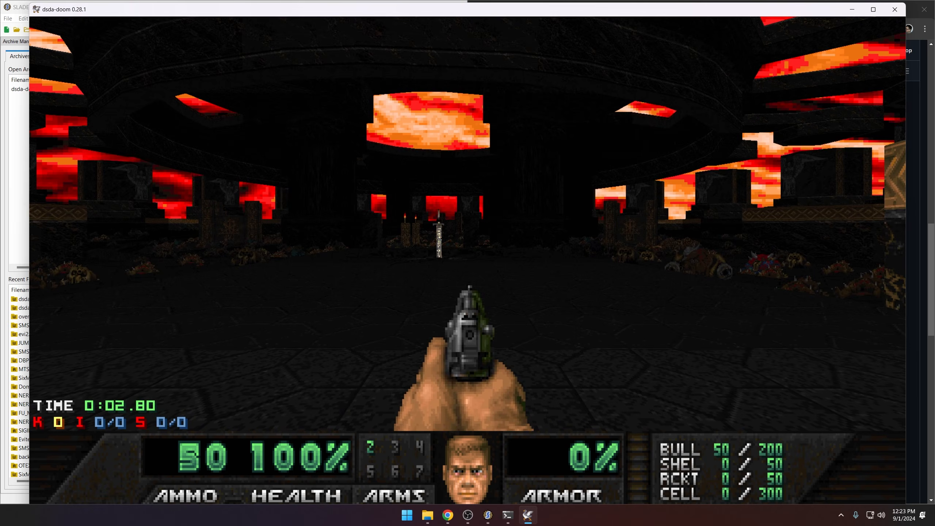
pyautogui.press('w')
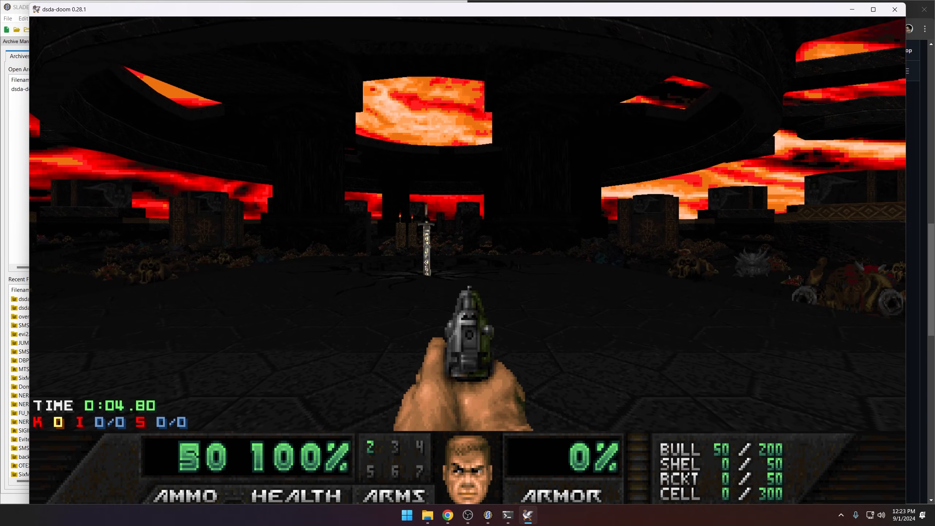
# Display the DSDA-Doom keys page of the key bindings options
pyautogui.press('Escape')
pyautogui.press('Down')
pyautogui.press('Return')
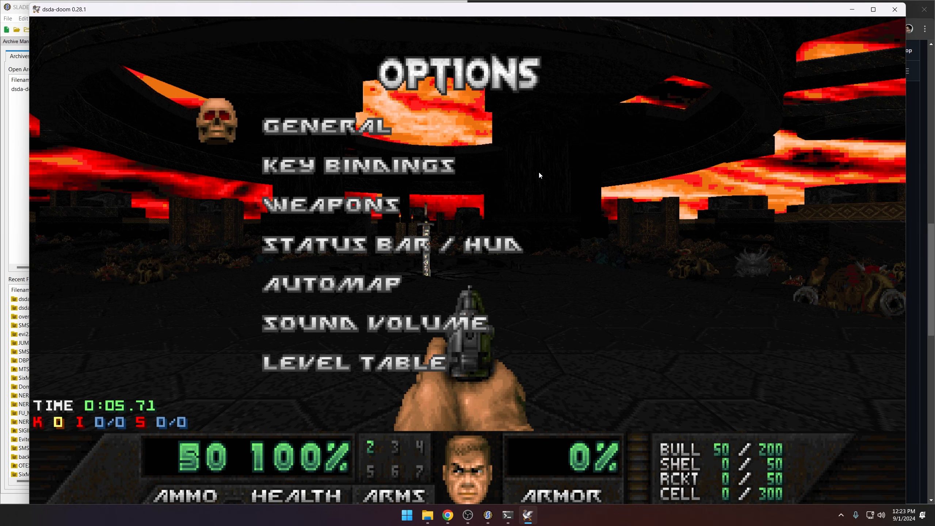
pyautogui.press('Return')
pyautogui.press('Right')
pyautogui.press('Right')
pyautogui.press('Escape')
pyautogui.press('Escape')
pyautogui.press('Return')
pyautogui.press('Down')
pyautogui.press('Return')
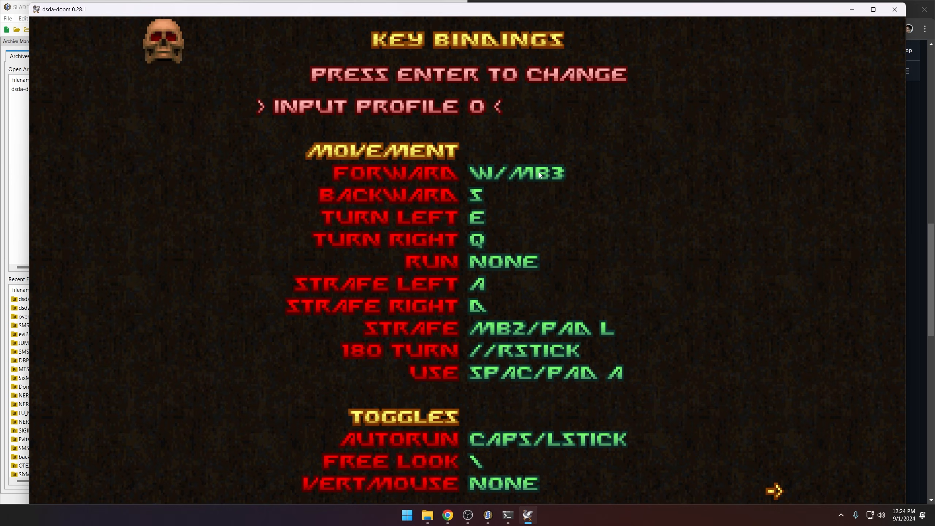
pyautogui.press('Right')
pyautogui.press('Right')
pyautogui.press('Right')
pyautogui.press('Right')
pyautogui.press('Right')
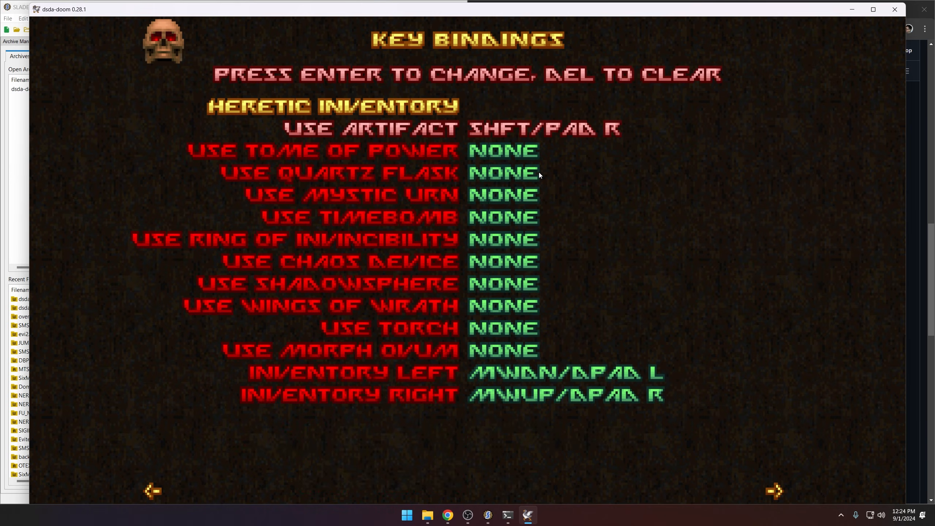
pyautogui.press('Right')
pyautogui.press('Right')
# Bind the Open Console action to the backtick key and return to the game
pyautogui.press('Down')
pyautogui.press('Down')
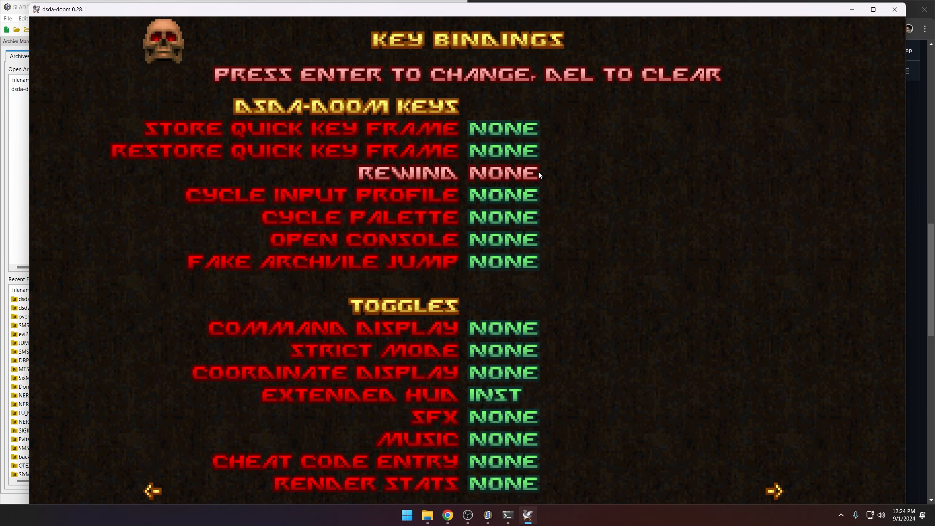
pyautogui.press('Down')
pyautogui.press('Down')
pyautogui.press('Down')
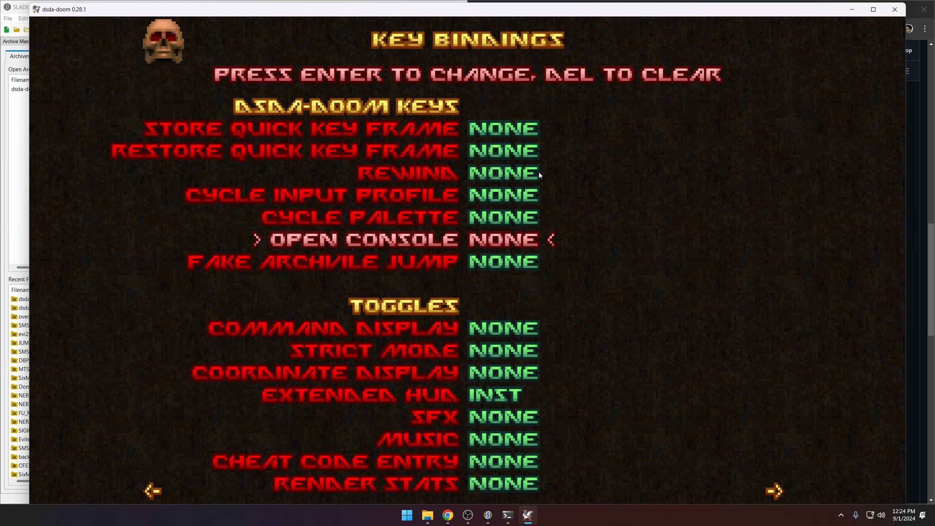
pyautogui.press('Return')
pyautogui.press('`')
pyautogui.press('Escape')
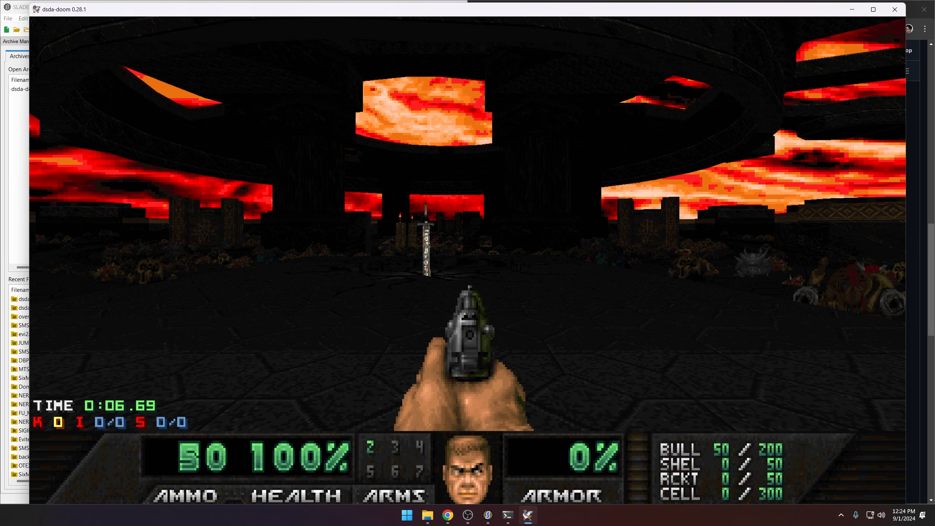
# Open the console and run free_text.update with the player's nickname as the text
pyautogui.press('`')
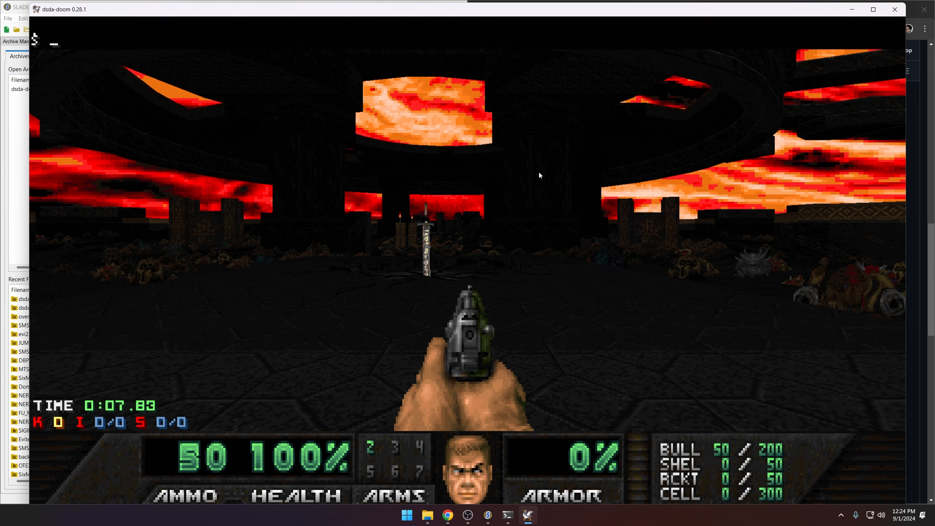
pyautogui.write('FREE_text.update')
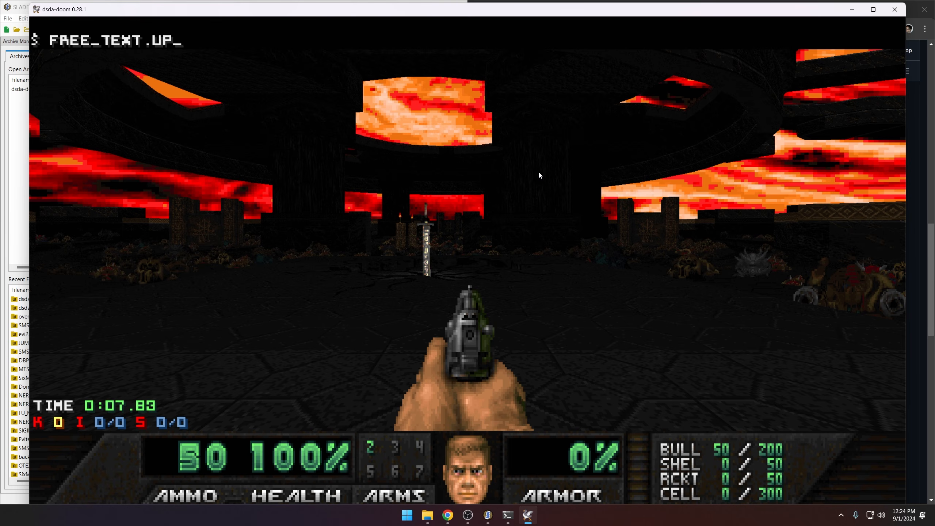
pyautogui.write(' vyta')
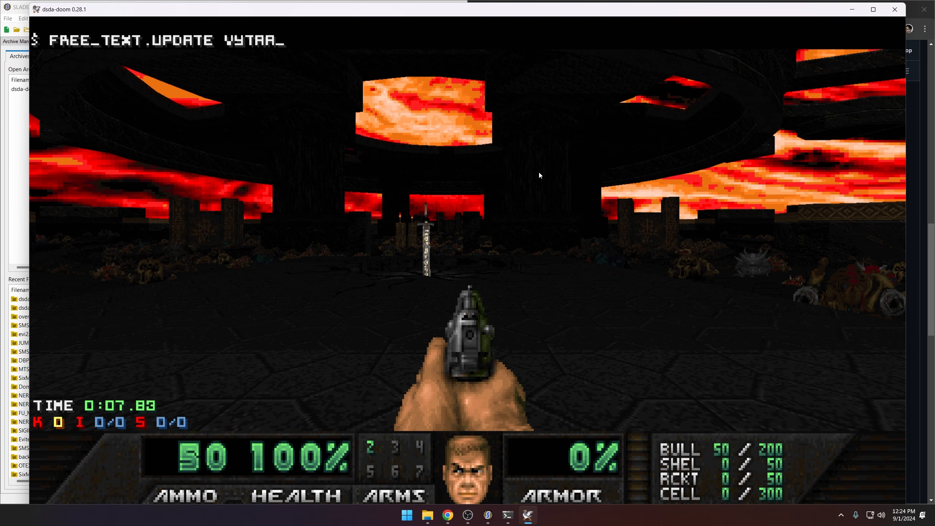
pyautogui.press('Return')
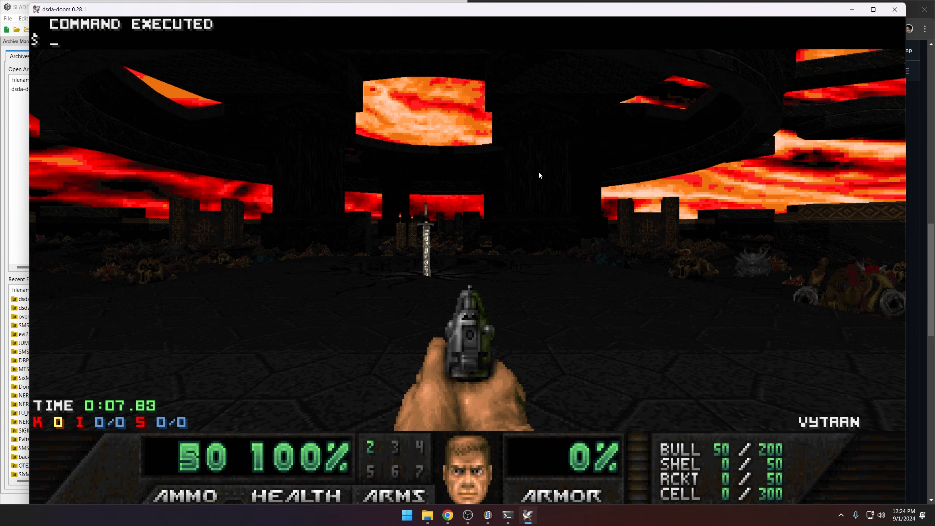
# Rerun the free_text.update console command with the text EVITAAN
pyautogui.press('Up')
pyautogui.press('BackSpace')
pyautogui.press('BackSpace')
pyautogui.press('BackSpace')
pyautogui.write('ITAAN')
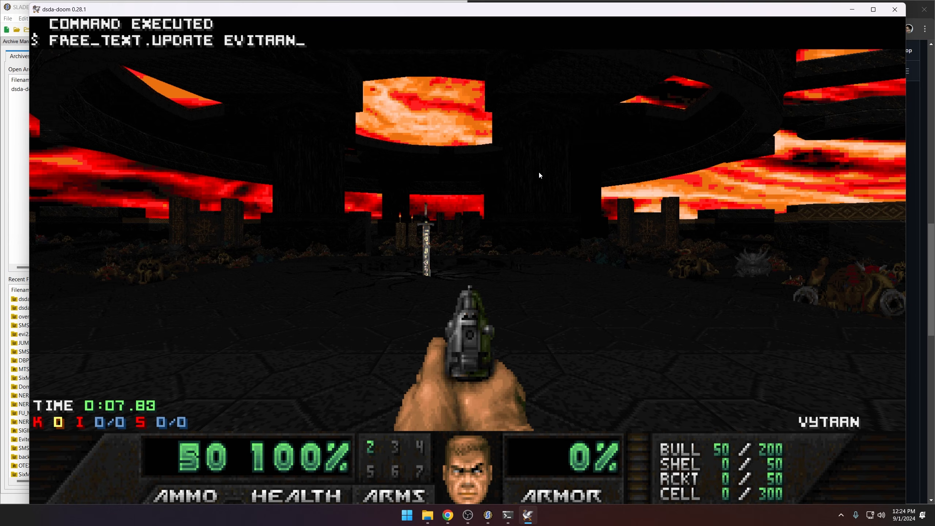
pyautogui.press('Return')
# Rerun free_text.update with the long string WAPEOJGFWAEOGJAWPOGJ to test how much text the HUD shows
pyautogui.press('Up')
pyautogui.press('BackSpace')
pyautogui.press('BackSpace')
pyautogui.press('BackSpace')
pyautogui.press('BackSpace')
pyautogui.press('BackSpace')
pyautogui.press('BackSpace')
pyautogui.press('BackSpace')
pyautogui.press('BackSpace')
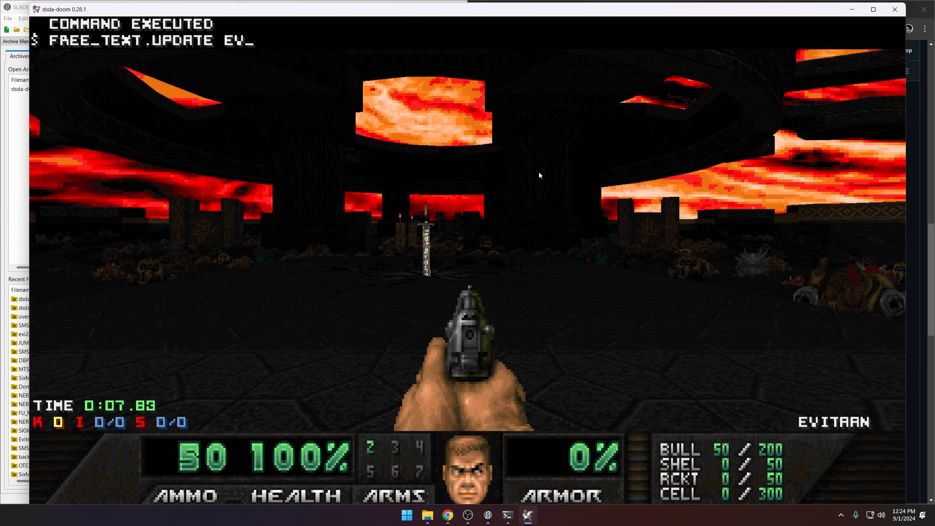
pyautogui.write('WAPEOJGFWAE')
pyautogui.press('Return')
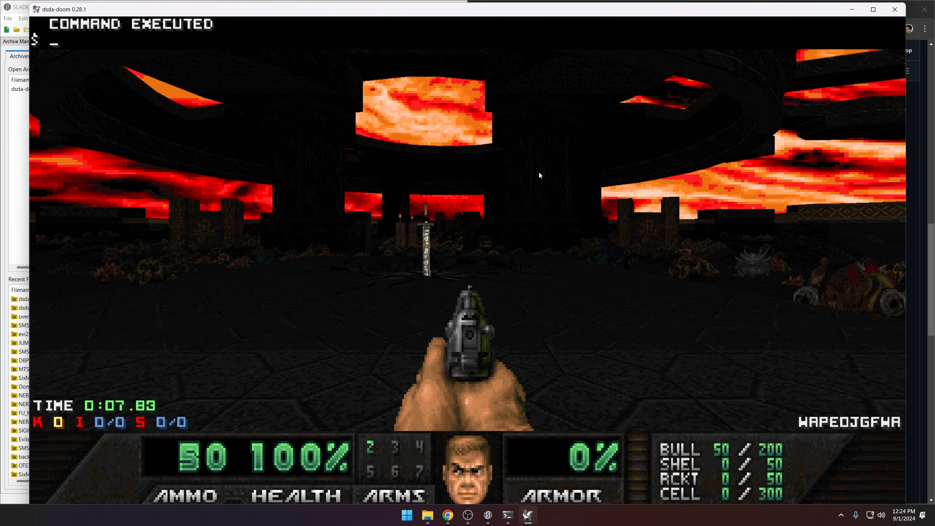
# Set the free text back to the player's nickname with free_text.update and close the console
pyautogui.press('Up')
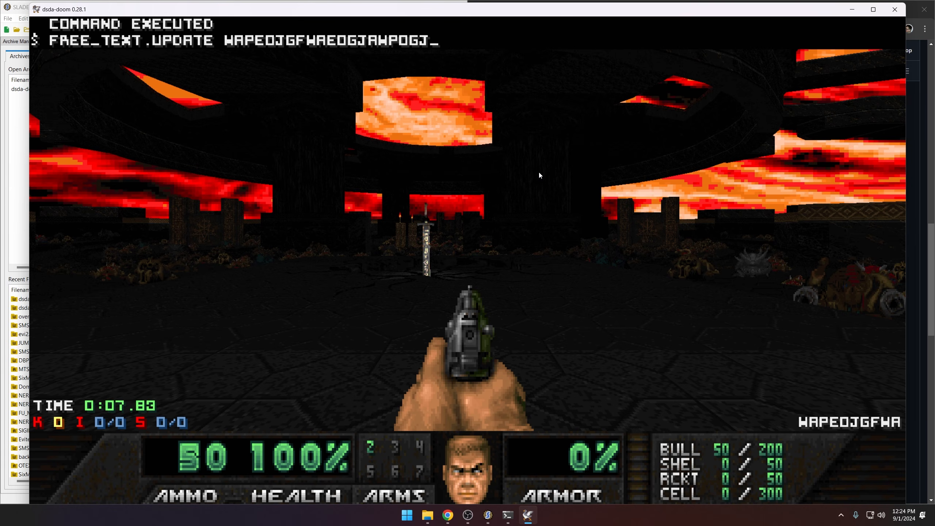
pyautogui.press('BackSpace')
pyautogui.press('BackSpace')
pyautogui.press('BackSpace')
pyautogui.press('BackSpace')
pyautogui.press('BackSpace')
pyautogui.press('BackSpace')
pyautogui.press('BackSpace')
pyautogui.press('BackSpace')
pyautogui.press('BackSpace')
pyautogui.press('BackSpace')
pyautogui.press('BackSpace')
pyautogui.press('BackSpace')
pyautogui.press('BackSpace')
pyautogui.press('BackSpace')
pyautogui.press('BackSpace')
pyautogui.press('BackSpace')
pyautogui.press('BackSpace')
pyautogui.press('BackSpace')
pyautogui.press('BackSpace')
pyautogui.write('vytaa')
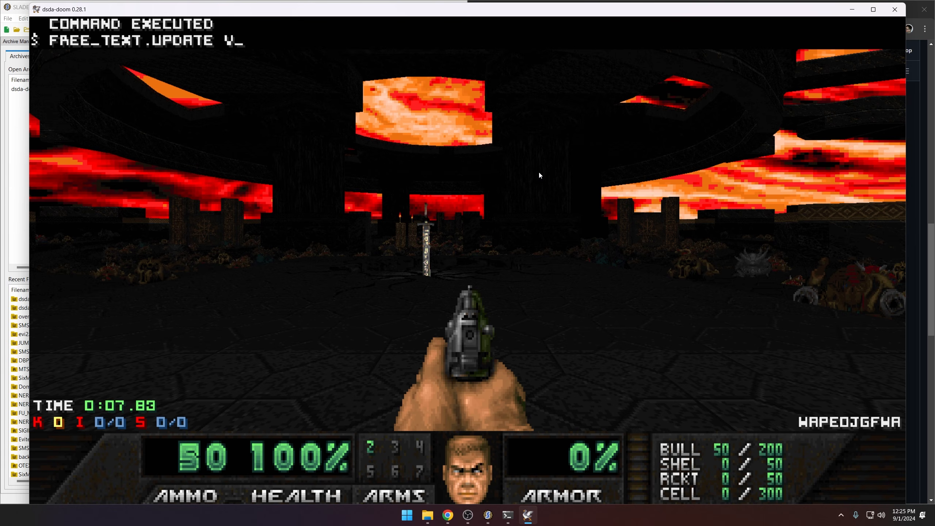
pyautogui.write('n')
pyautogui.press('Return')
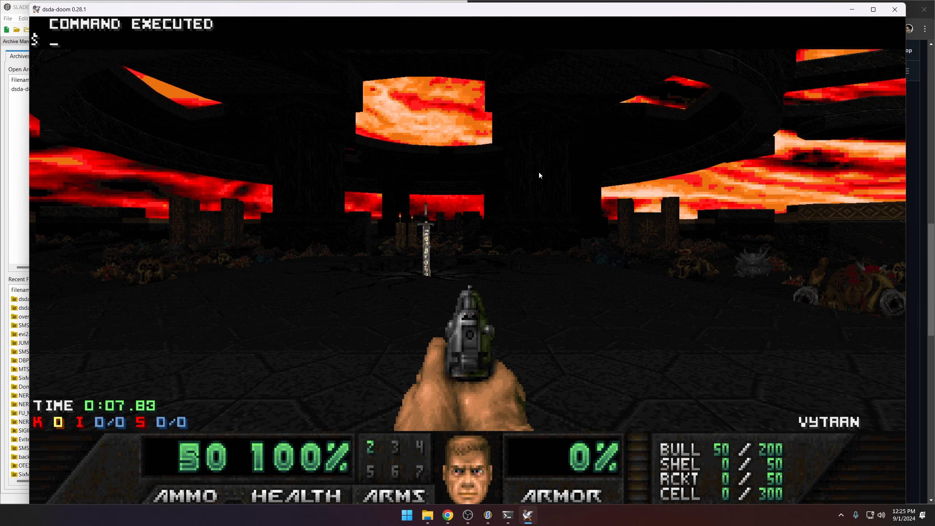
pyautogui.press('Escape')
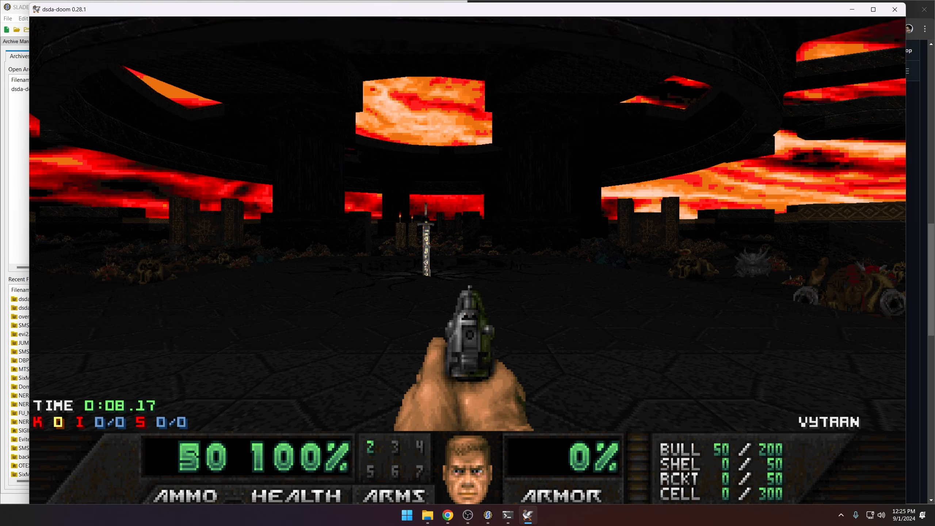
# Walk around the level to check the free text placement in the HUD, and switch the extended HUD on
pyautogui.press('w')
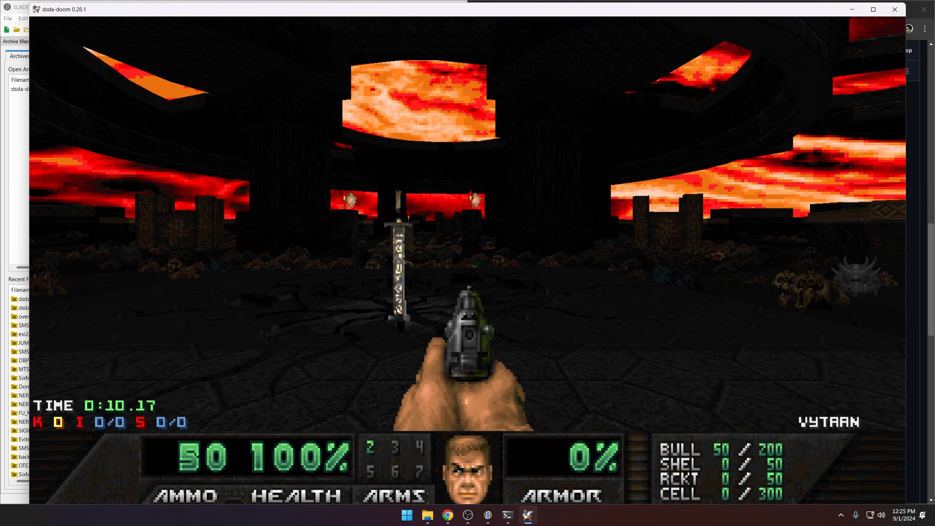
pyautogui.press('w')
pyautogui.press('a')
pyautogui.press('w')
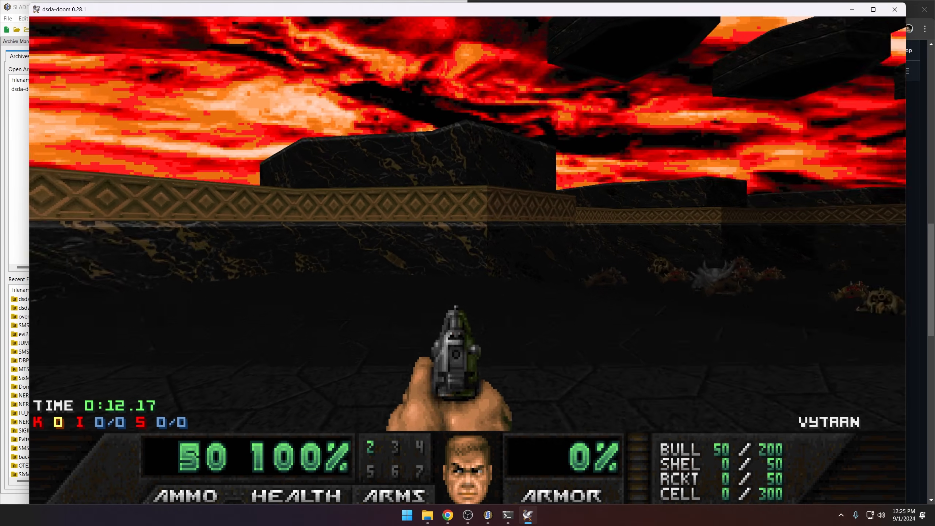
pyautogui.press('w')
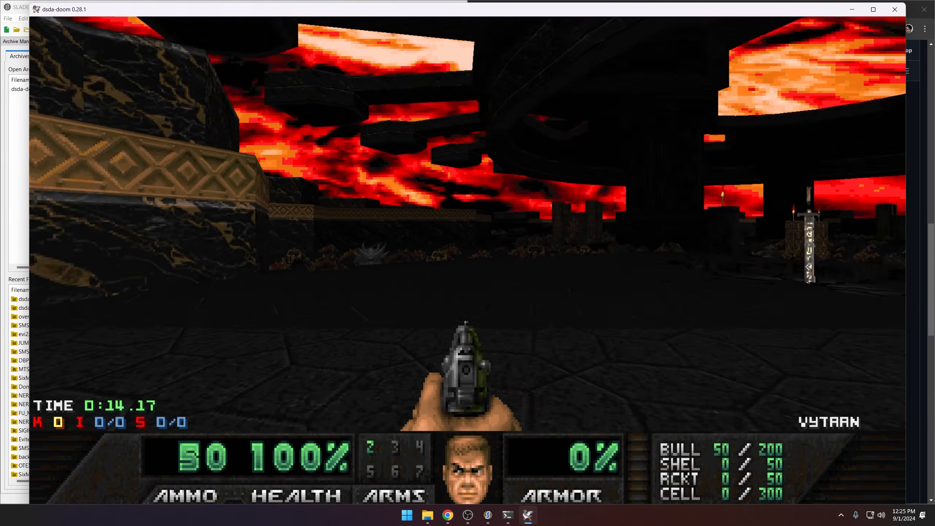
pyautogui.press('w')
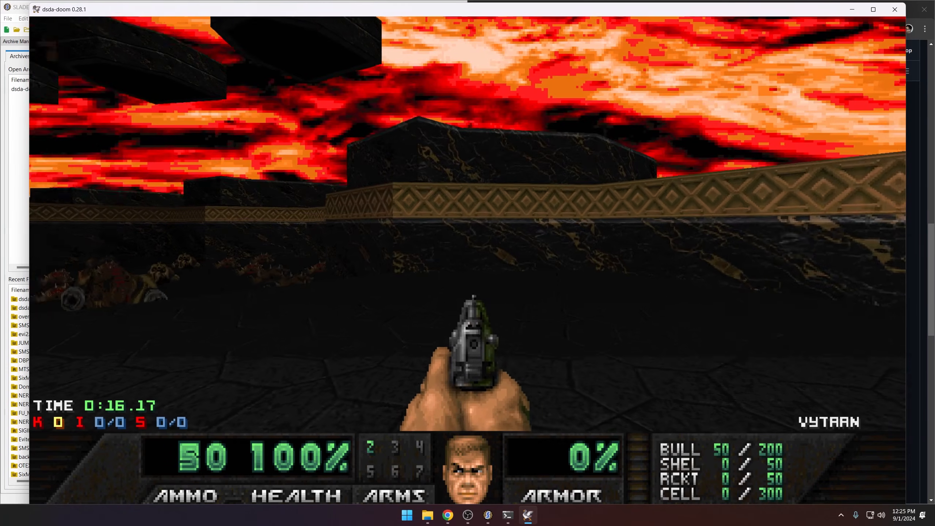
pyautogui.press('w')
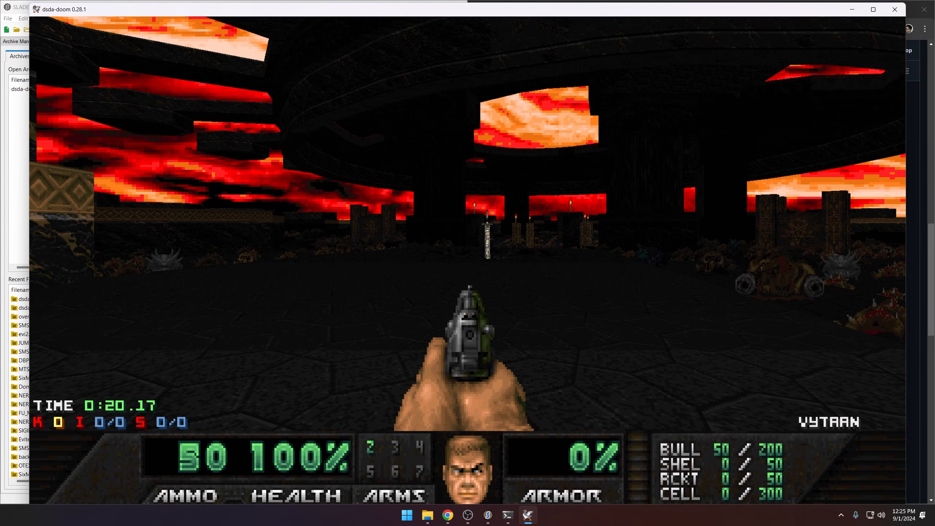
pyautogui.press('w')
pyautogui.press('a')
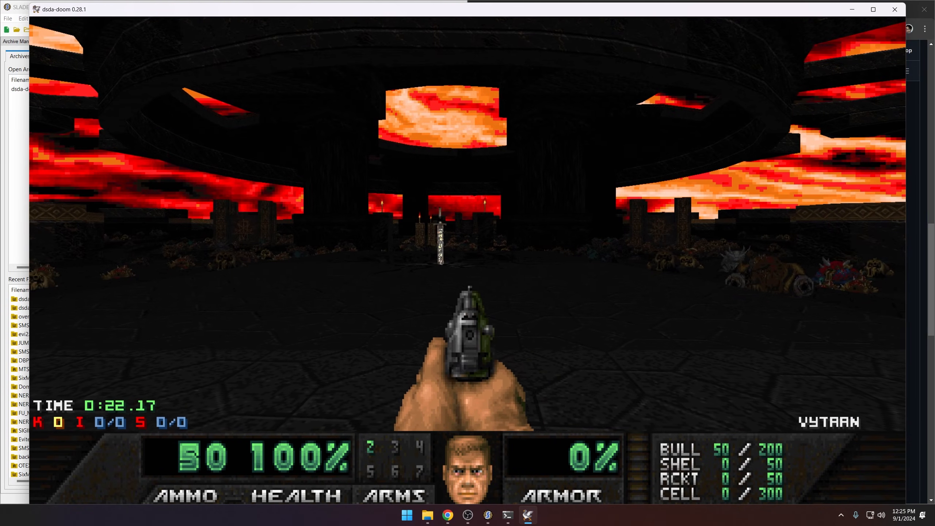
pyautogui.press('s')
pyautogui.press('w')
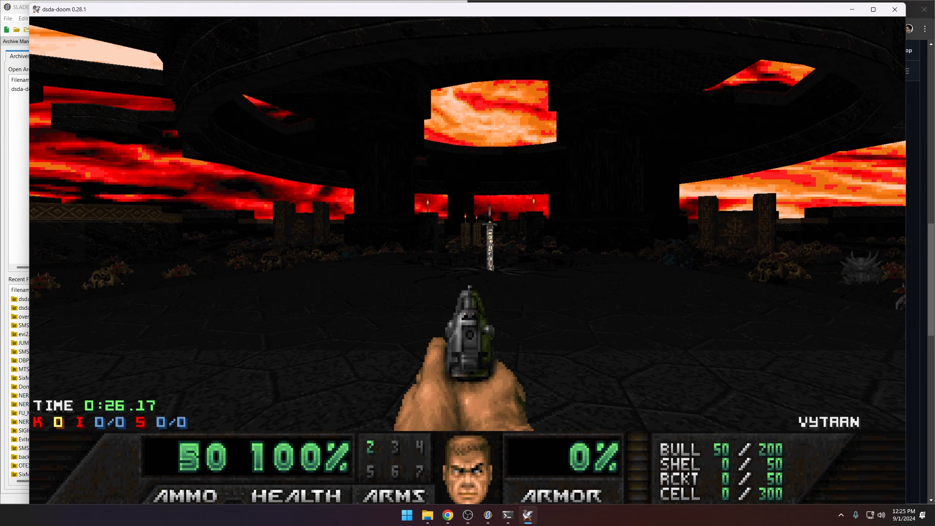
pyautogui.press('F5')
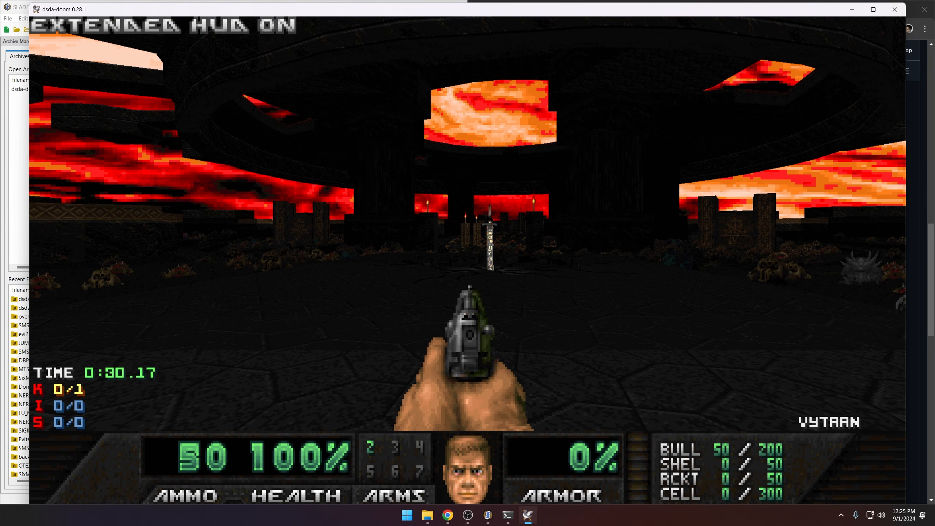
# Switch the extended HUD off and walk around the level to check the stats, time and free text placement
pyautogui.press('F5')
pyautogui.press('w')
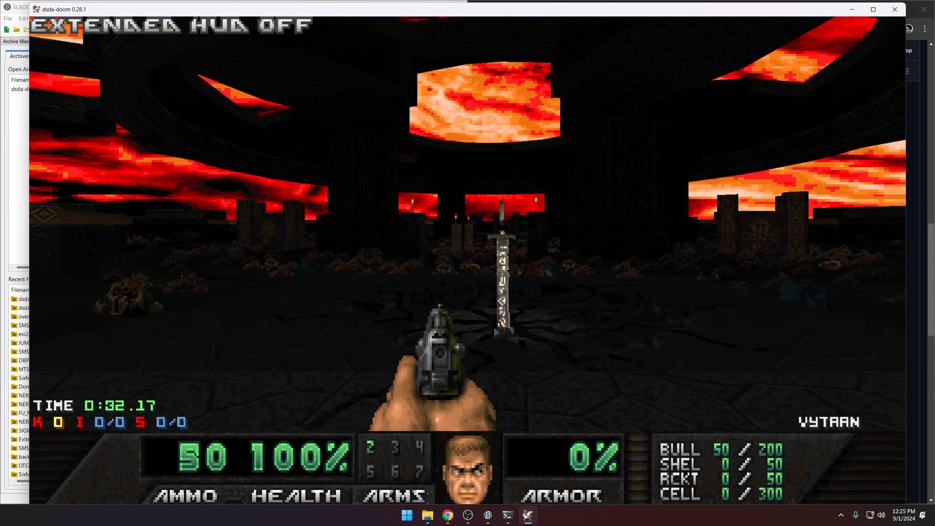
pyautogui.press('s')
pyautogui.press('w')
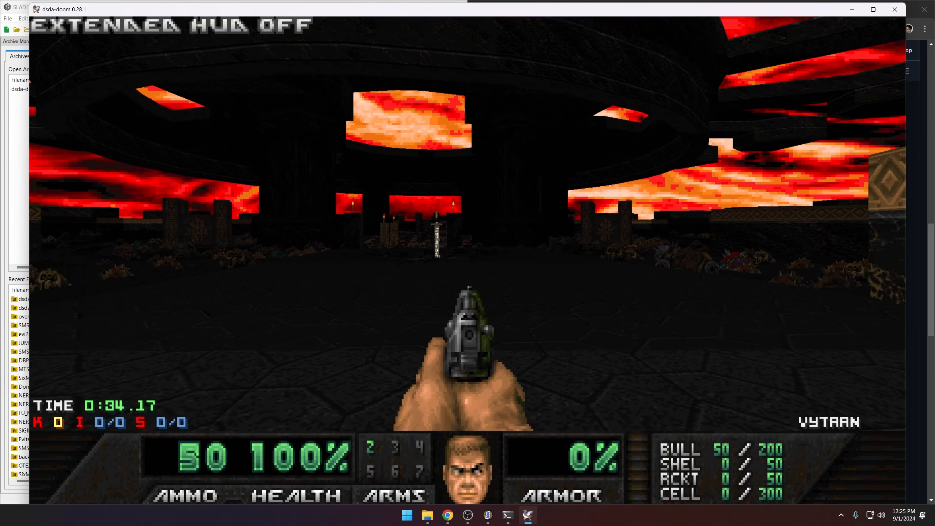
pyautogui.press('w')
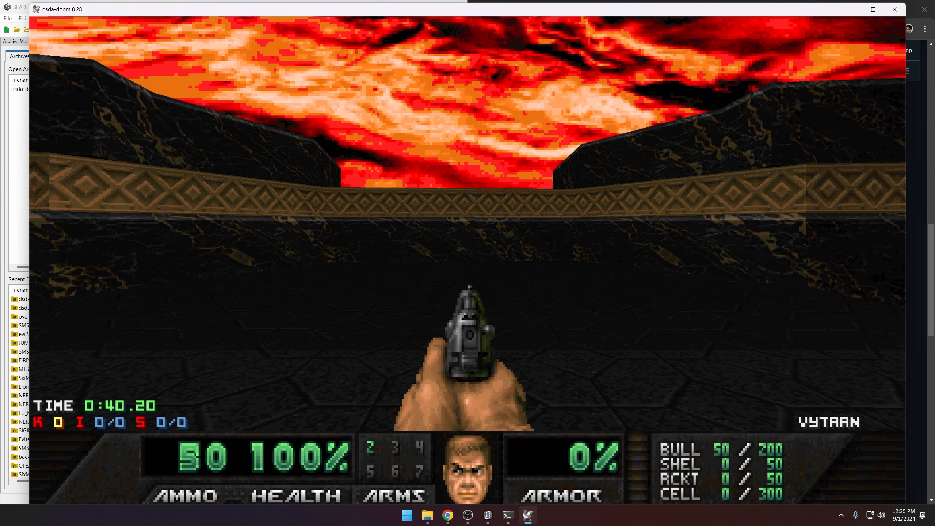
pyautogui.press('w')
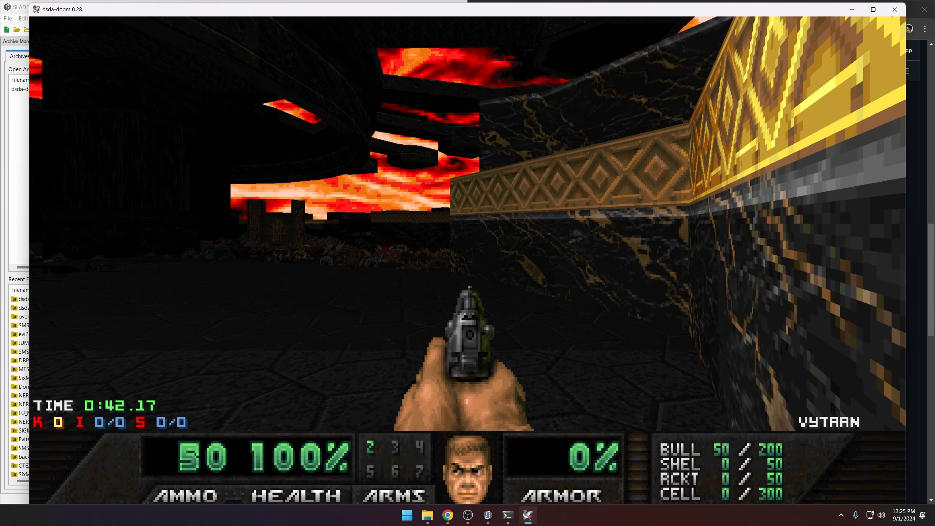
pyautogui.press('s')
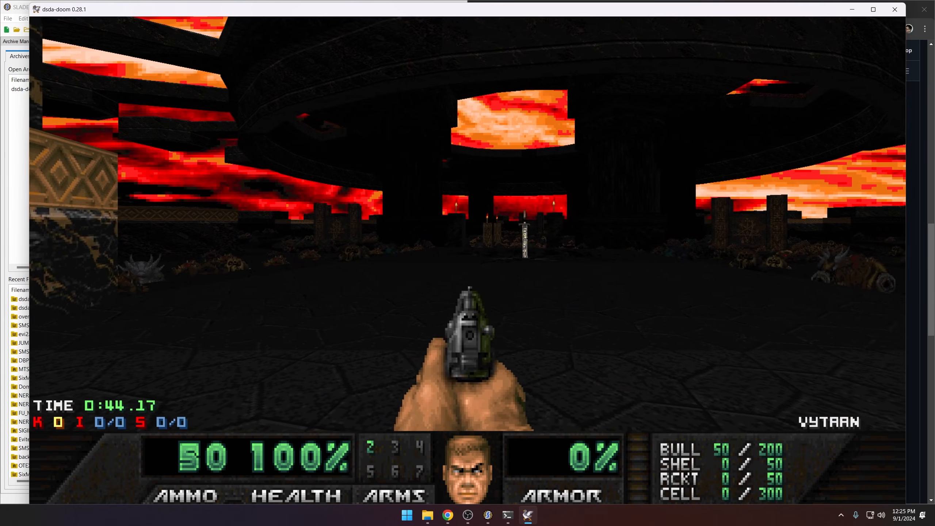
pyautogui.press('w')
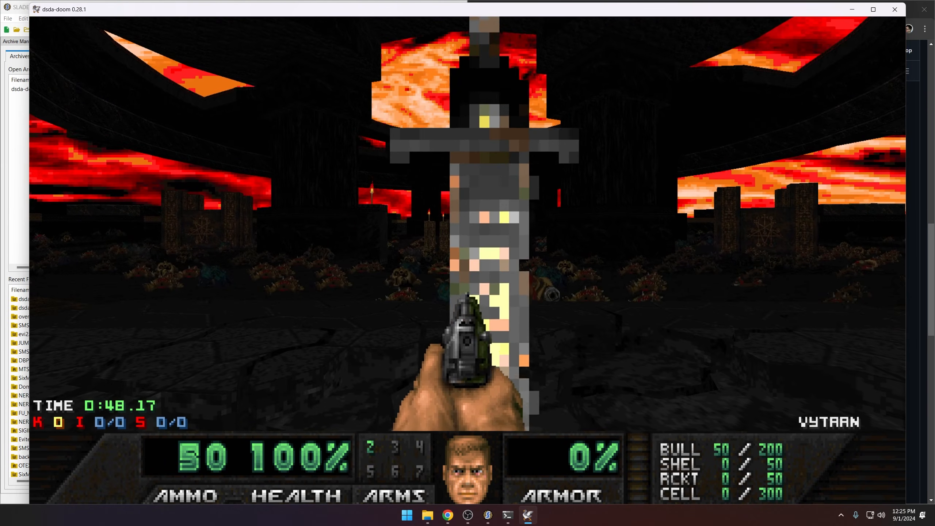
pyautogui.press('s')
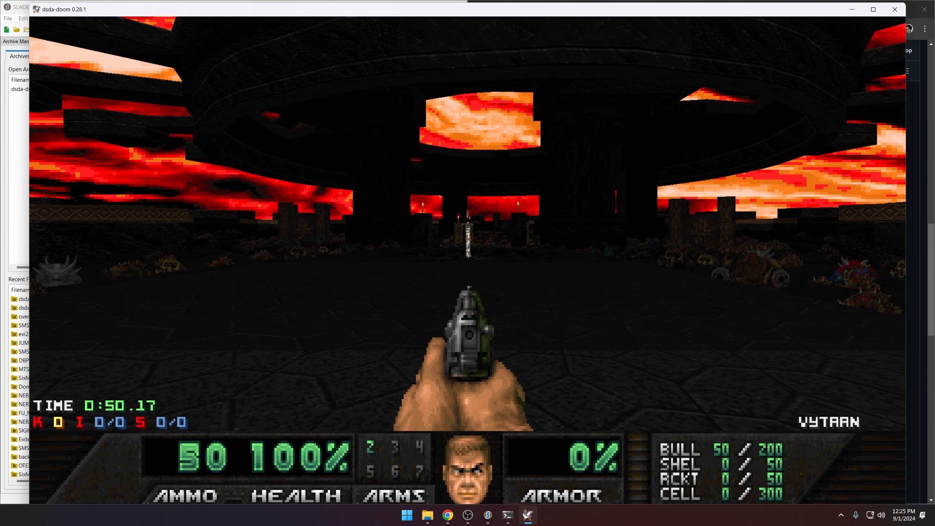
# Switch to the hud.md documentation in Chrome and review the HUD configuration specification and the component list with its arguments
pyautogui.hotkey('alt', 'Tab')
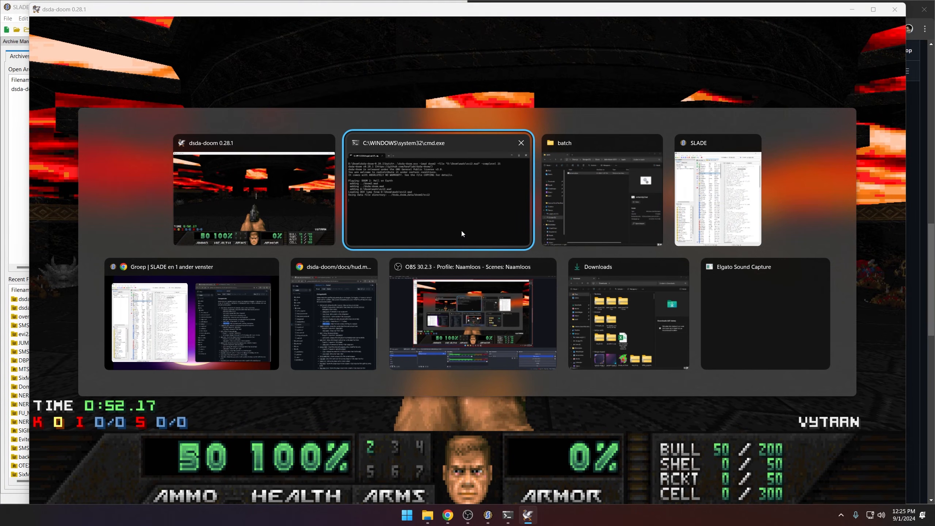
pyautogui.click(362, 314)
pyautogui.click(694, 180)
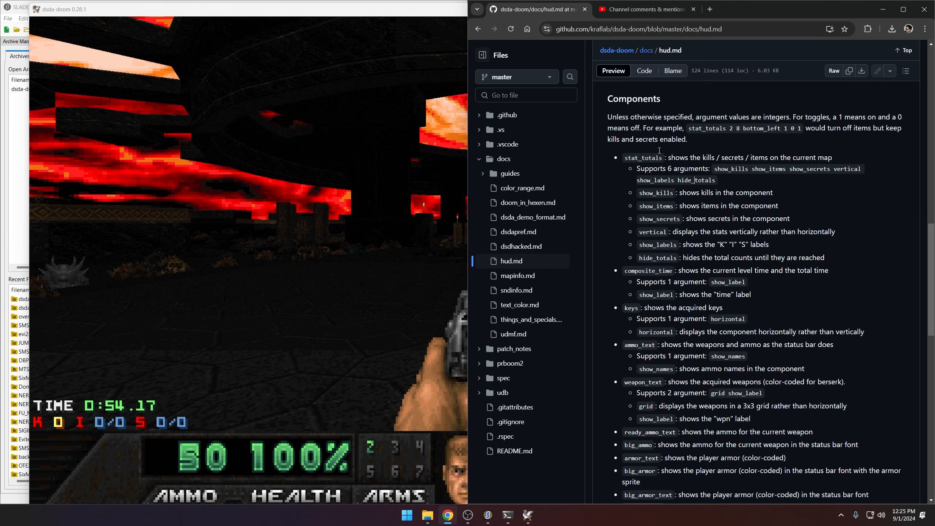
pyautogui.moveTo(612, 99); pyautogui.dragTo(753, 494)
pyautogui.click(752, 363)
pyautogui.scroll(-7, 743, 351)
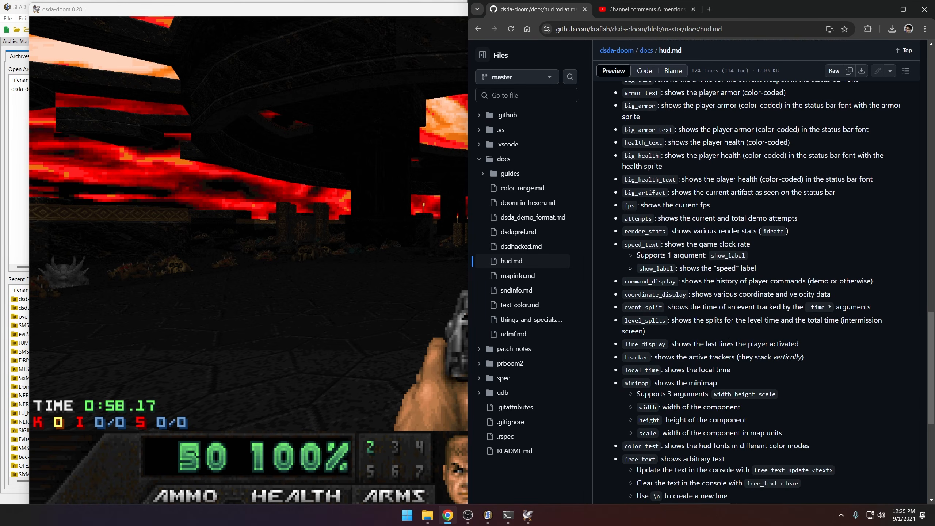
pyautogui.scroll(15, 723, 342)
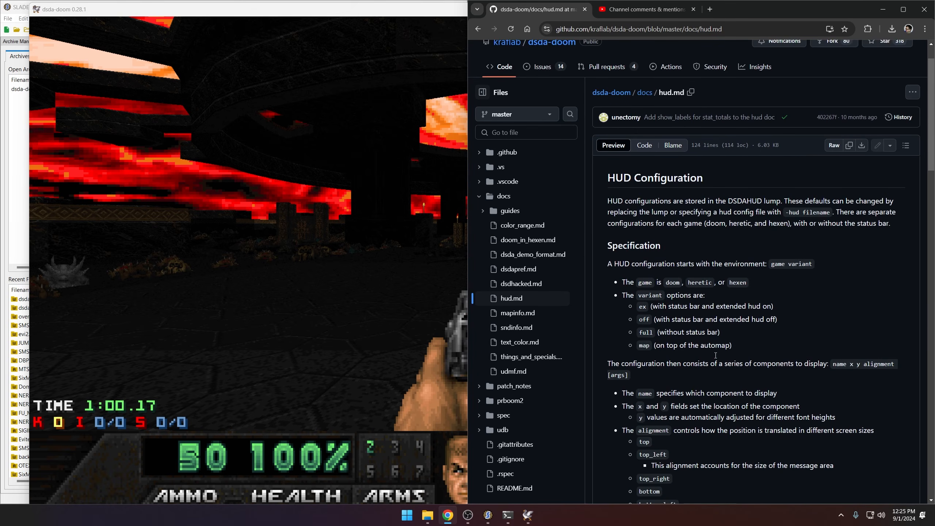
pyautogui.scroll(-13, 715, 341)
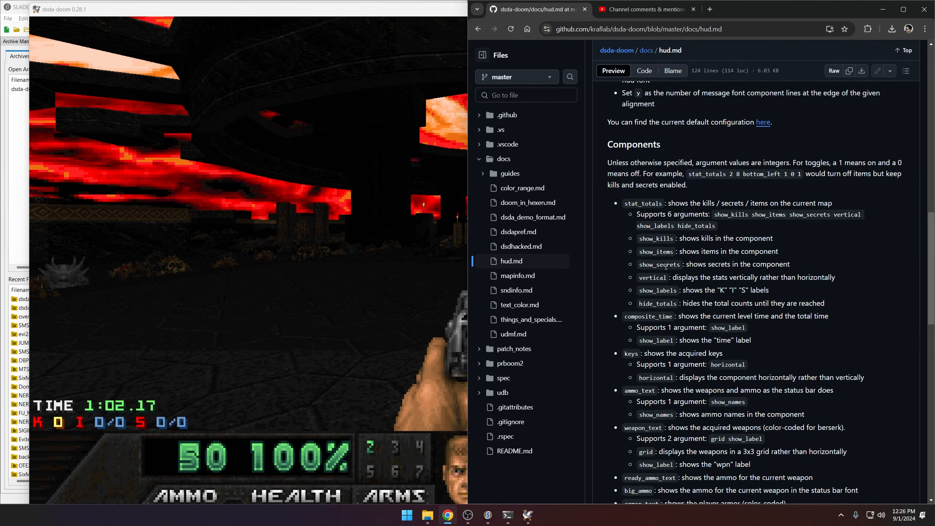
pyautogui.scroll(-5, 661, 263)
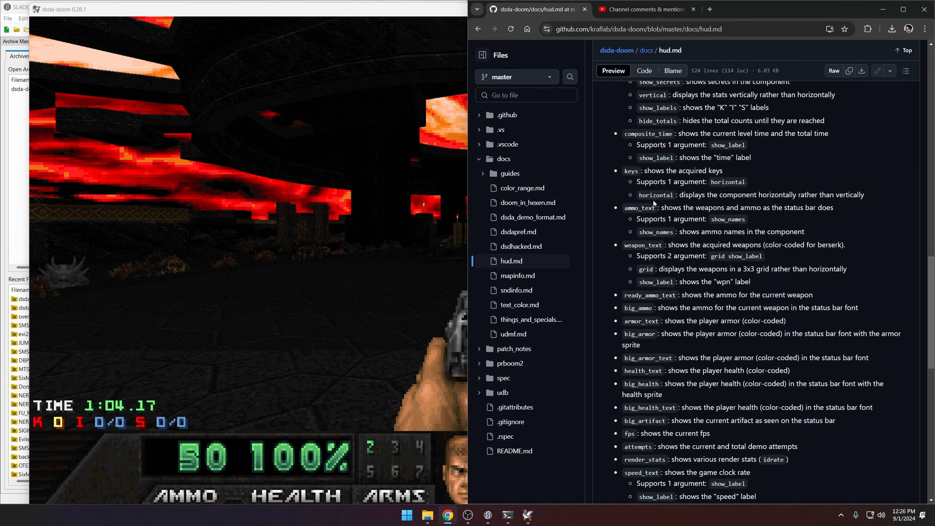
pyautogui.scroll(-11, 653, 201)
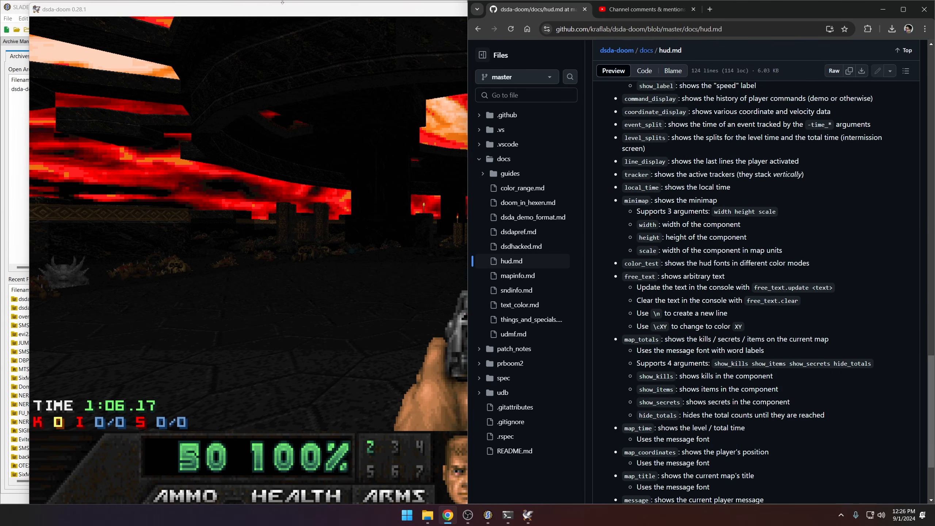
# Bring up the YouTube Studio channel comments and review the reply explaining how to hide totals by editing the DSDAHUD lump
pyautogui.click(662, 10)
pyautogui.doubleClick(680, 292)
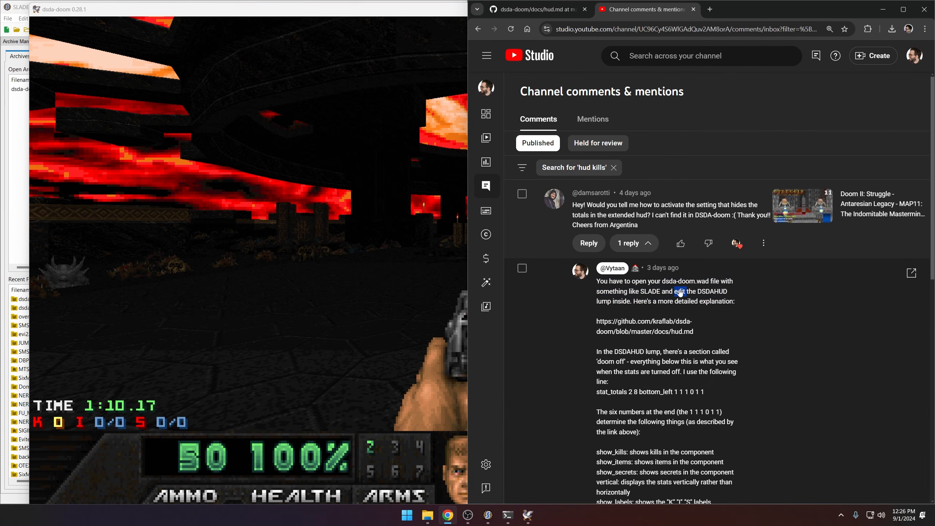
pyautogui.scroll(-8, 667, 290)
pyautogui.scroll(8, 626, 240)
pyautogui.scroll(-2, 599, 188)
pyautogui.moveTo(598, 188); pyautogui.dragTo(717, 463)
pyautogui.click(711, 429)
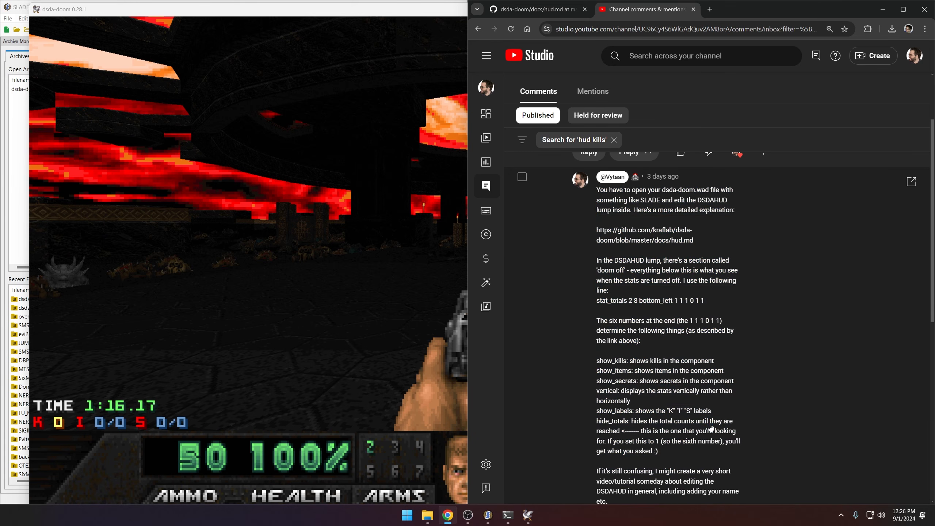
pyautogui.scroll(3, 702, 419)
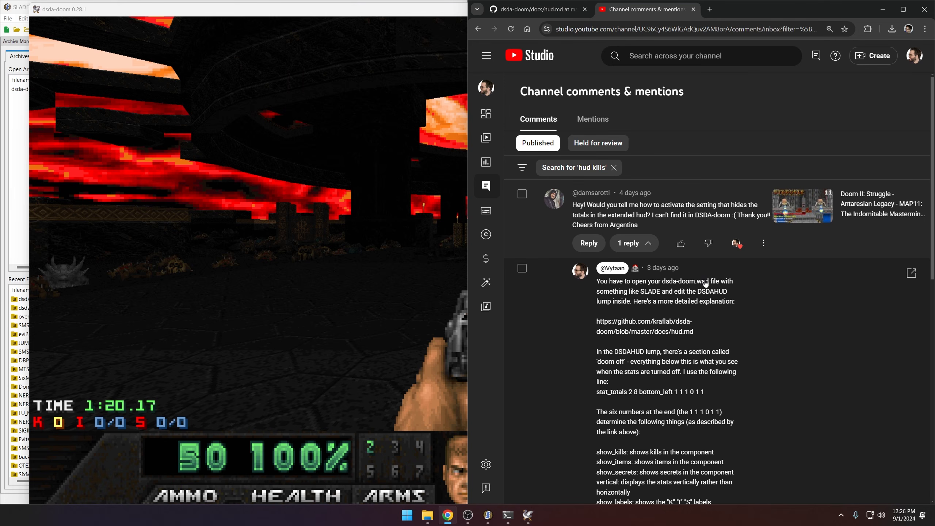
pyautogui.scroll(-10, 701, 295)
pyautogui.scroll(10, 699, 333)
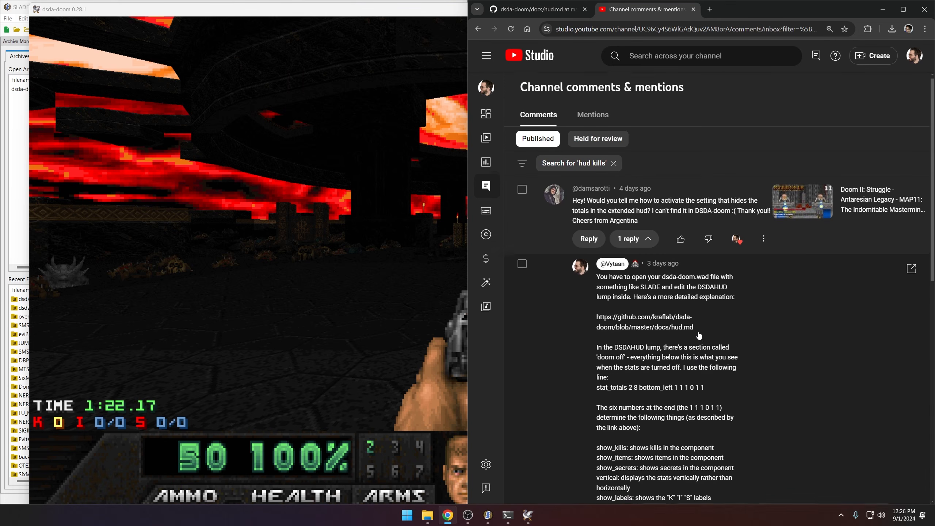